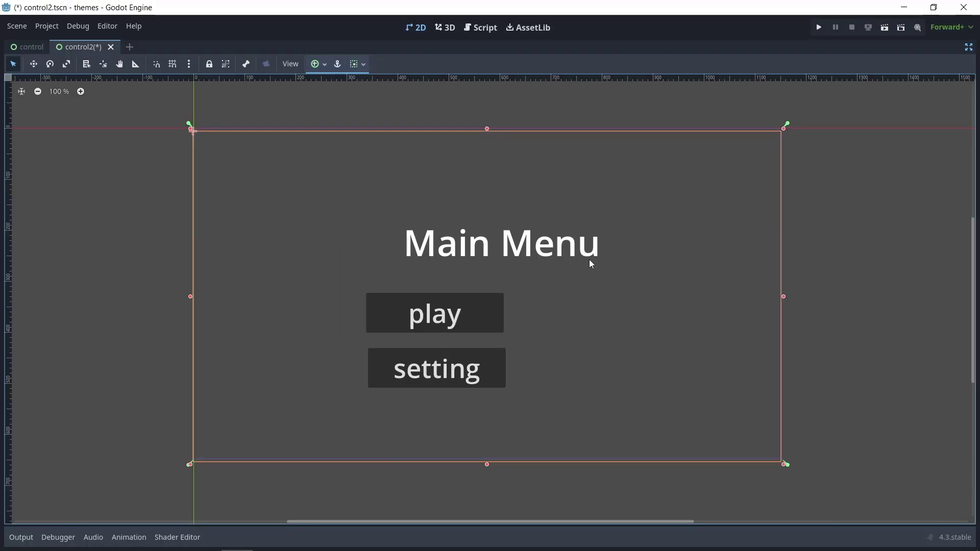
pyautogui.click(28, 47)
pyautogui.moveTo(482, 227); pyautogui.dragTo(601, 250, button='middle')
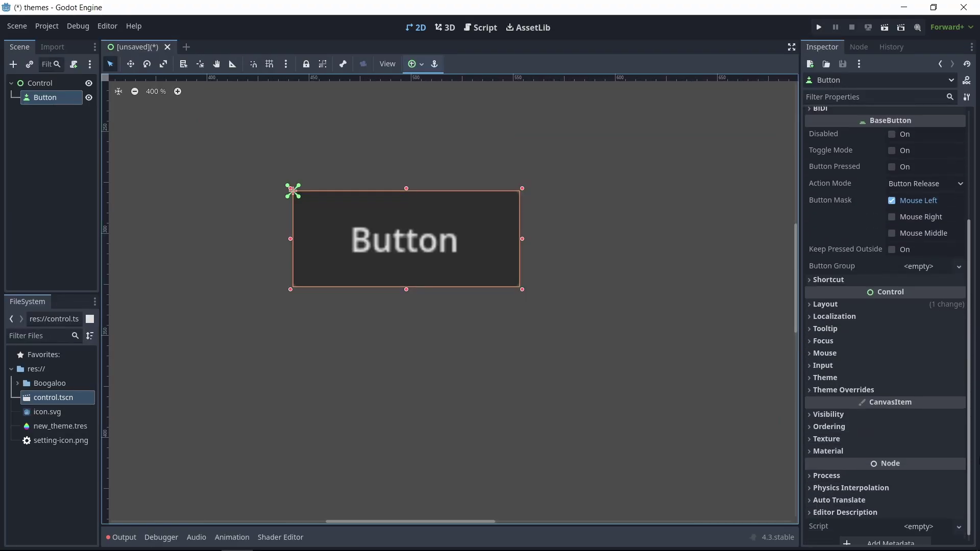
pyautogui.scroll(-1, 906, 370)
pyautogui.click(896, 361)
pyautogui.click(865, 372)
pyautogui.click(904, 334)
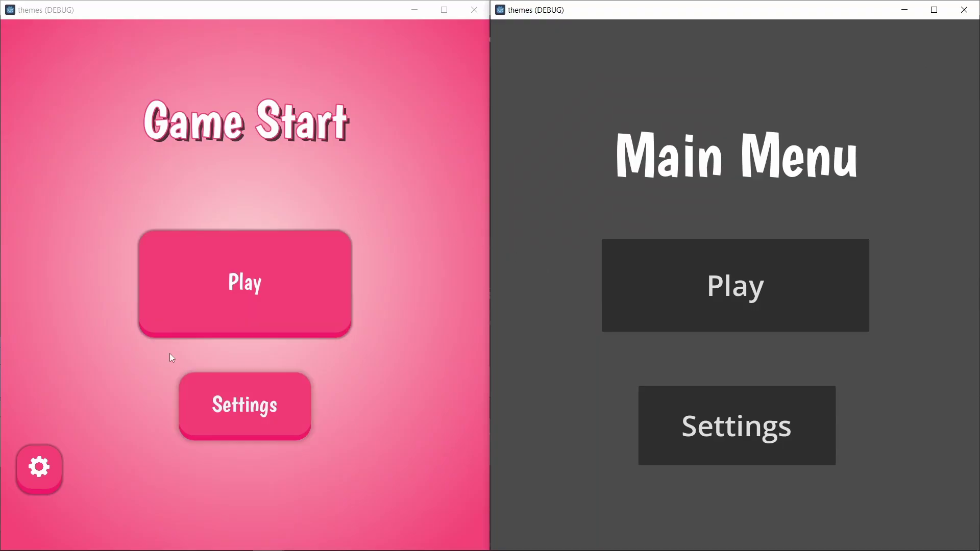
pyautogui.click(378, 88)
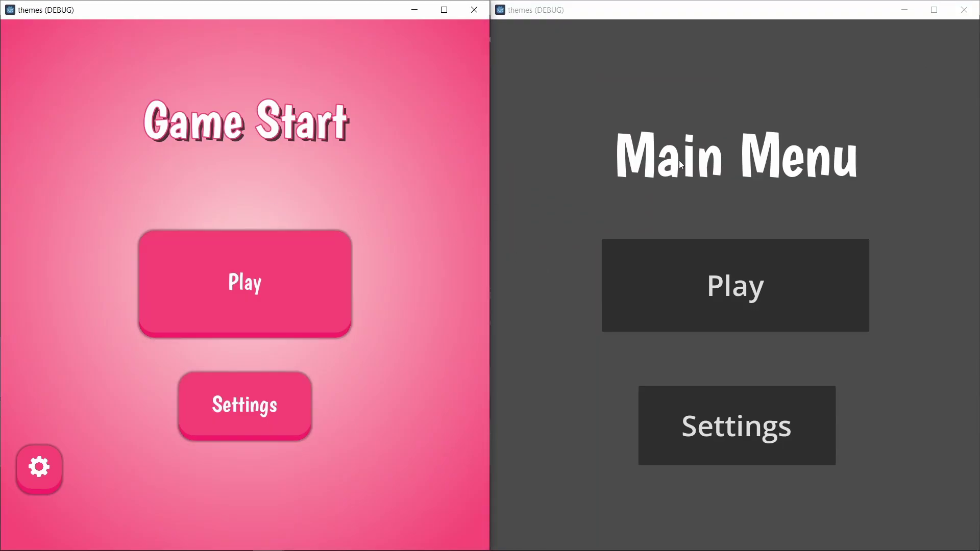
pyautogui.click(712, 180)
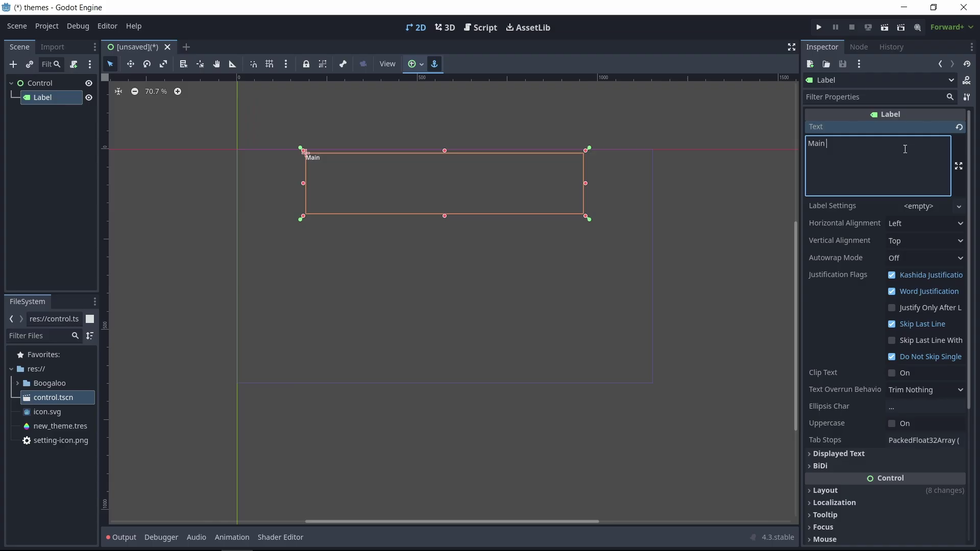
# Step: Complete the label's text as "Main Menu" and center it horizontally and vertically
pyautogui.write('Menu')
pyautogui.click(920, 216)
pyautogui.click(924, 247)
pyautogui.scroll(-5, 898, 357)
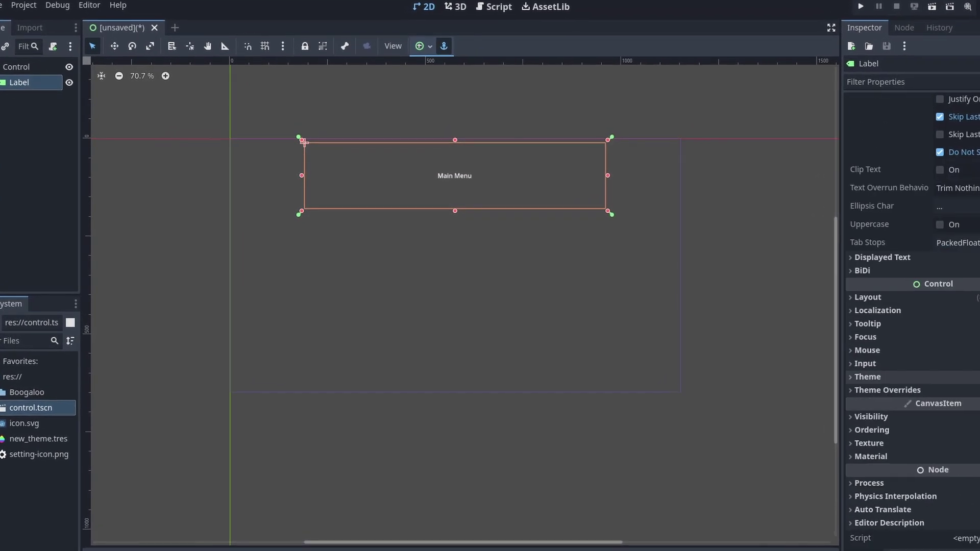
# Step: Enlarge the Main Menu label's text with a font size theme override
pyautogui.click(853, 387)
pyautogui.click(864, 445)
pyautogui.click(888, 471)
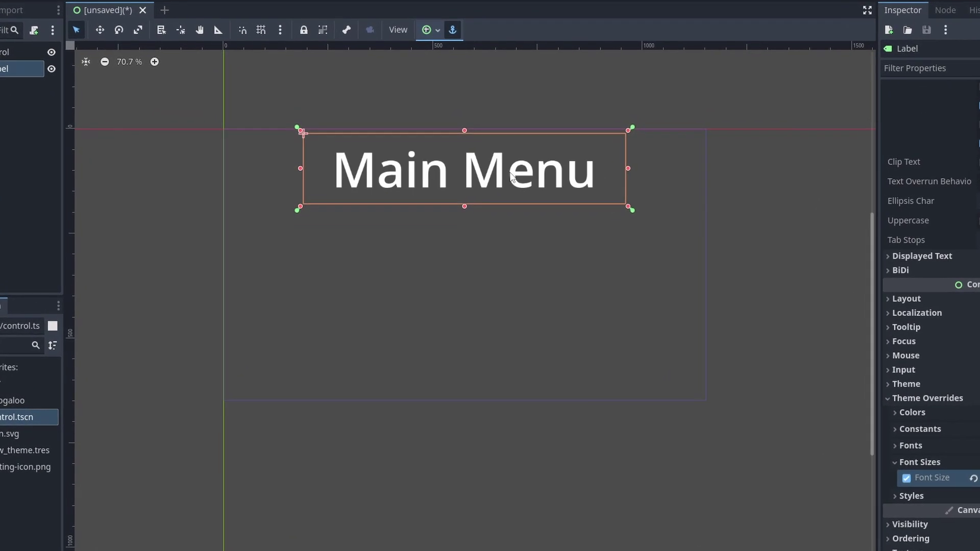
# Step: Add a Button node as a child of the root Control node
pyautogui.rightClick(20, 59)
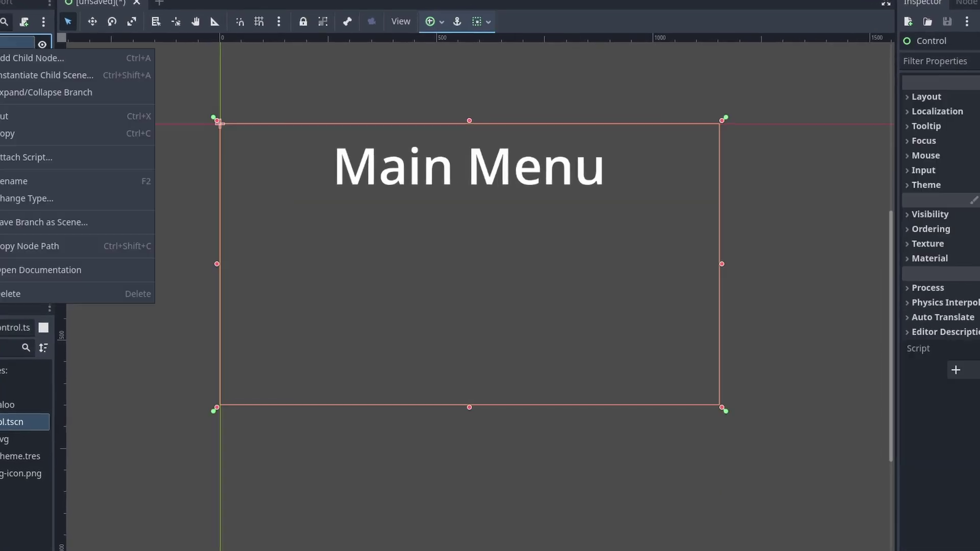
pyautogui.click(31, 58)
pyautogui.write('butt')
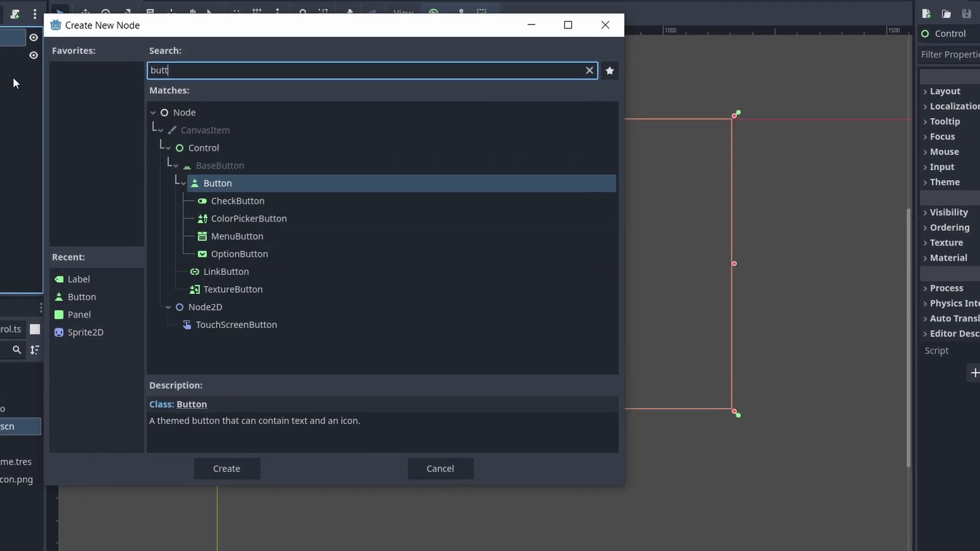
pyautogui.press('Return')
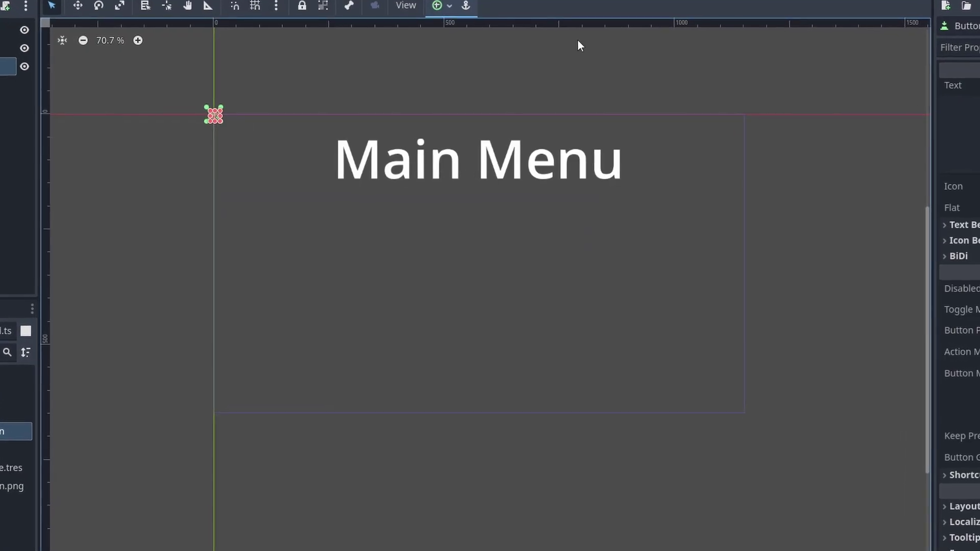
# Step: Apply the horizontal-center-wide anchor preset to the new button, enlarge it and narrow it symmetrically beneath the Main Menu title
pyautogui.click(444, 5)
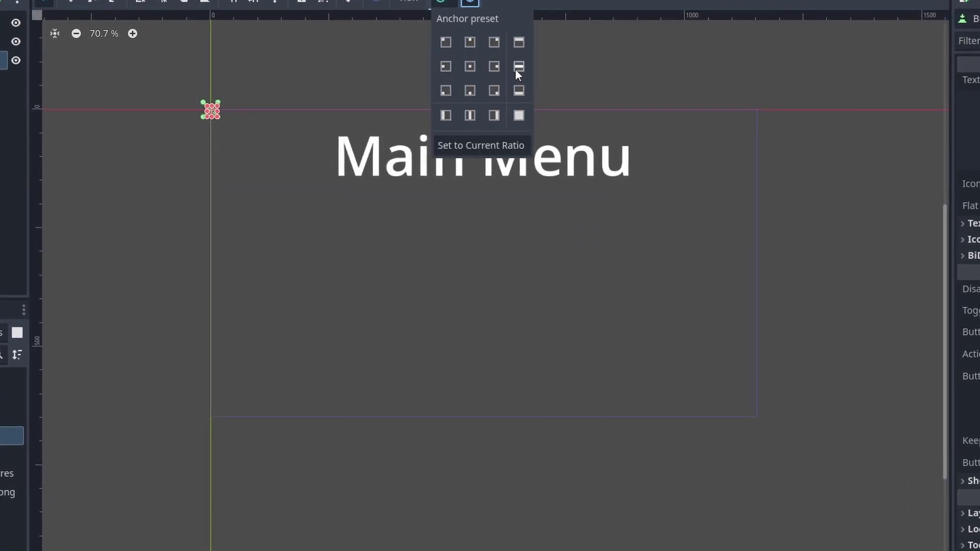
pyautogui.click(521, 66)
pyautogui.moveTo(484, 266); pyautogui.dragTo(444, 284)
pyautogui.keyDown('alt'); pyautogui.moveTo(655, 282); pyautogui.dragTo(562, 291); pyautogui.keyUp('alt')
# Step: Set the button's text to "Play" and enlarge it with a font size theme override
pyautogui.click(878, 158)
pyautogui.write('Play')
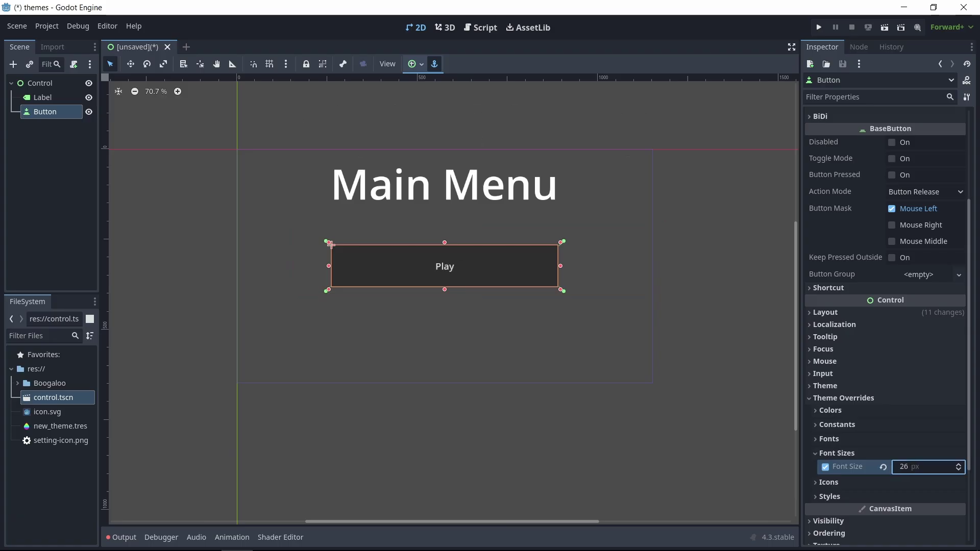
pyautogui.moveTo(897, 464); pyautogui.dragTo(914, 464)
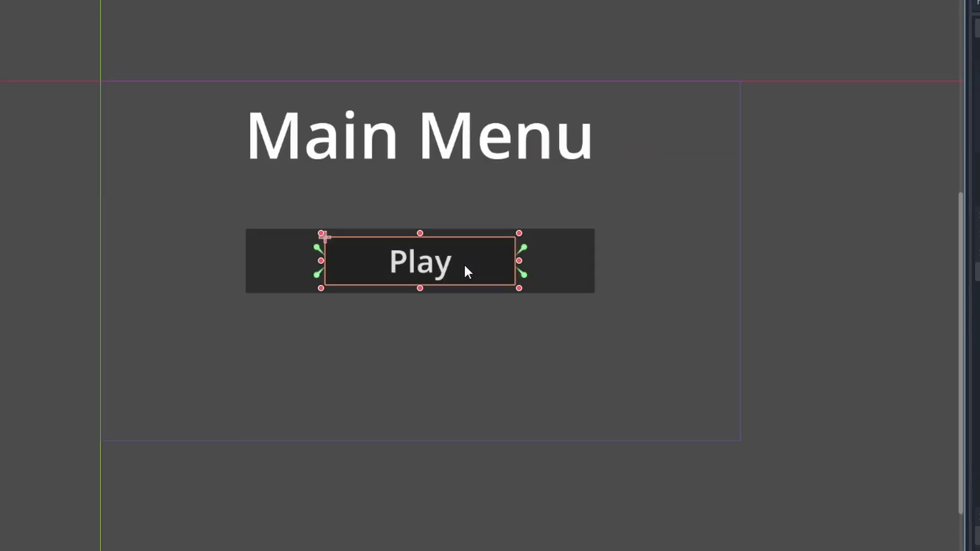
# Step: Place the nested copy of the button below the Play button and change its text to "Settings"
pyautogui.moveTo(420, 287); pyautogui.dragTo(420, 375)
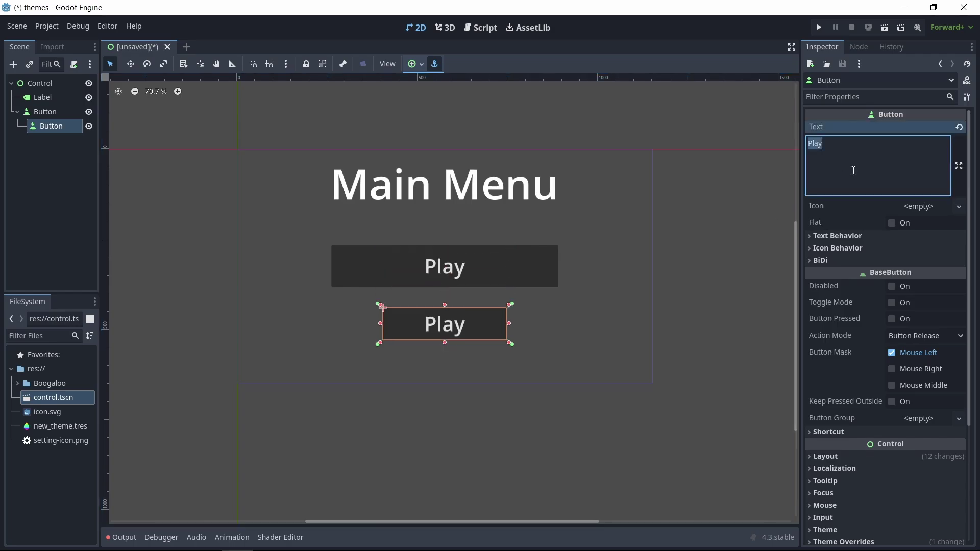
pyautogui.write('Settings')
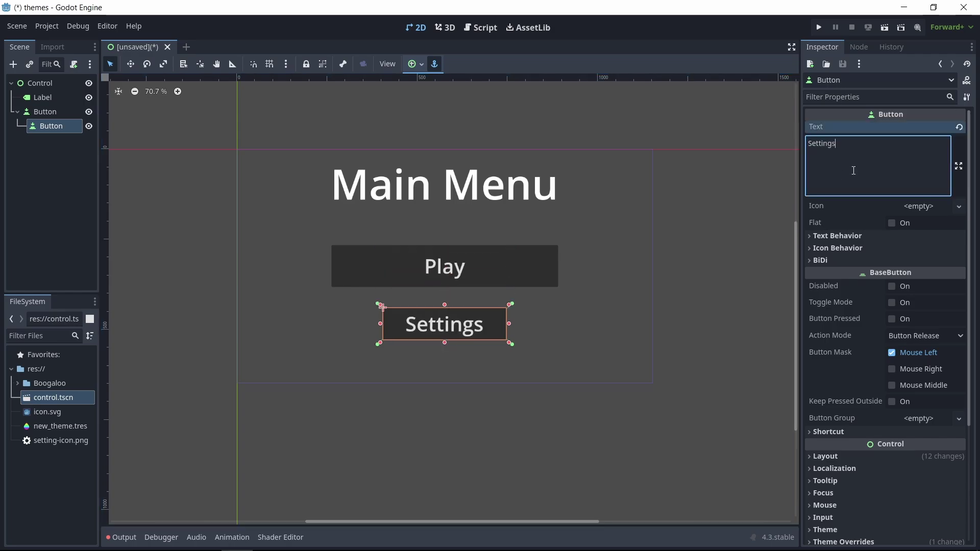
pyautogui.click(625, 322)
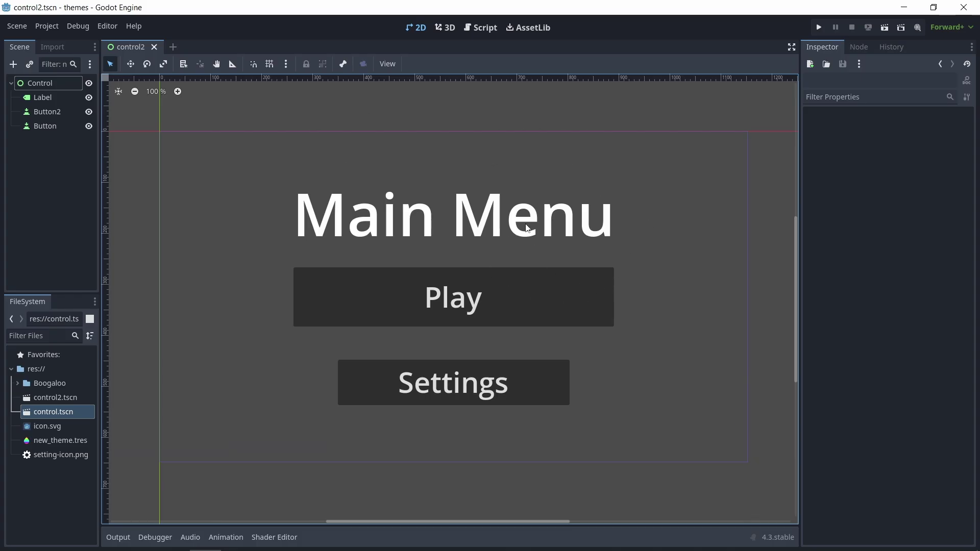
# Step: Apply the Top Left anchor preset to the Main Menu label
pyautogui.click(539, 227)
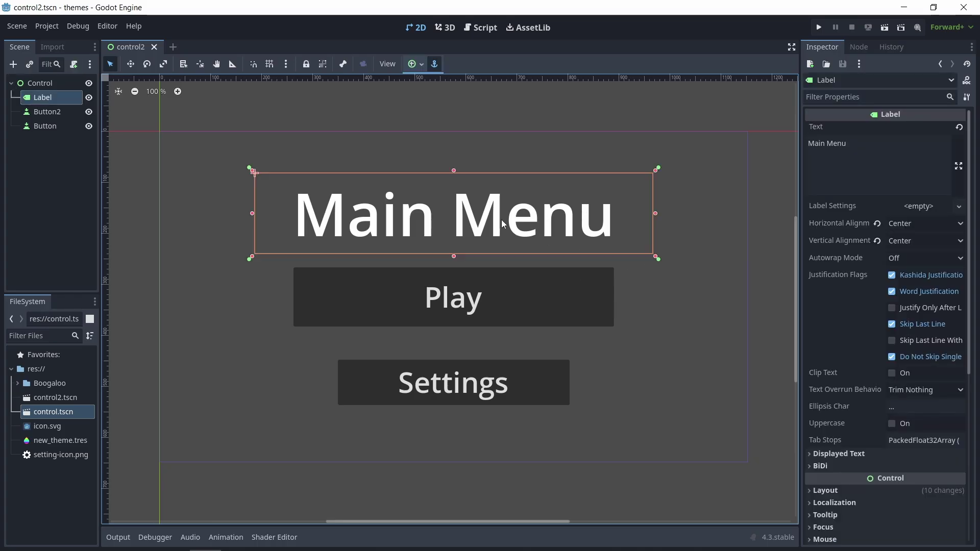
pyautogui.click(417, 68)
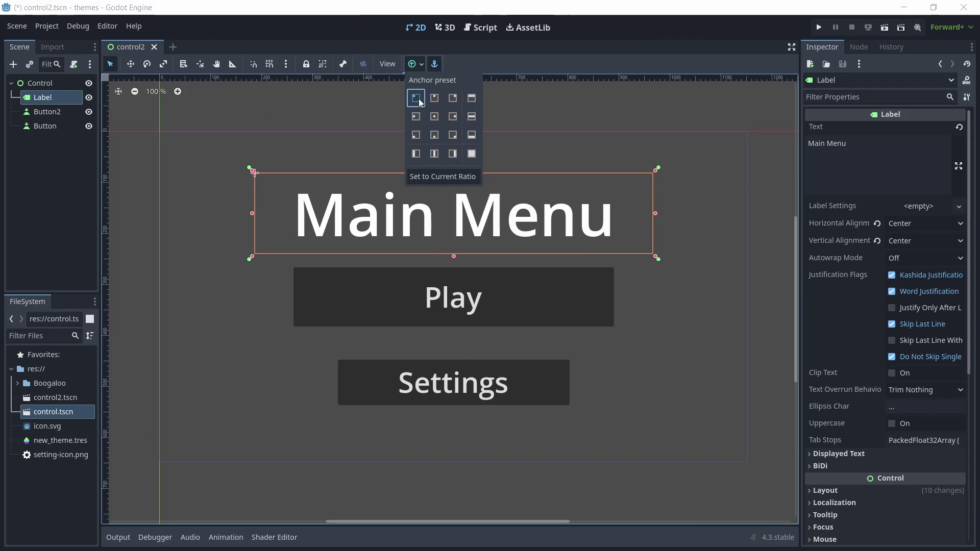
pyautogui.click(454, 148)
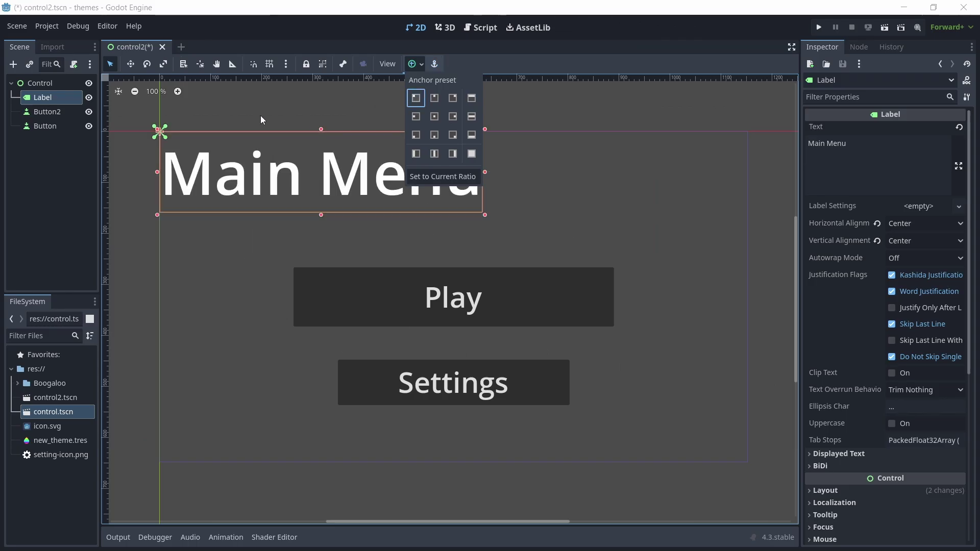
pyautogui.click(171, 162)
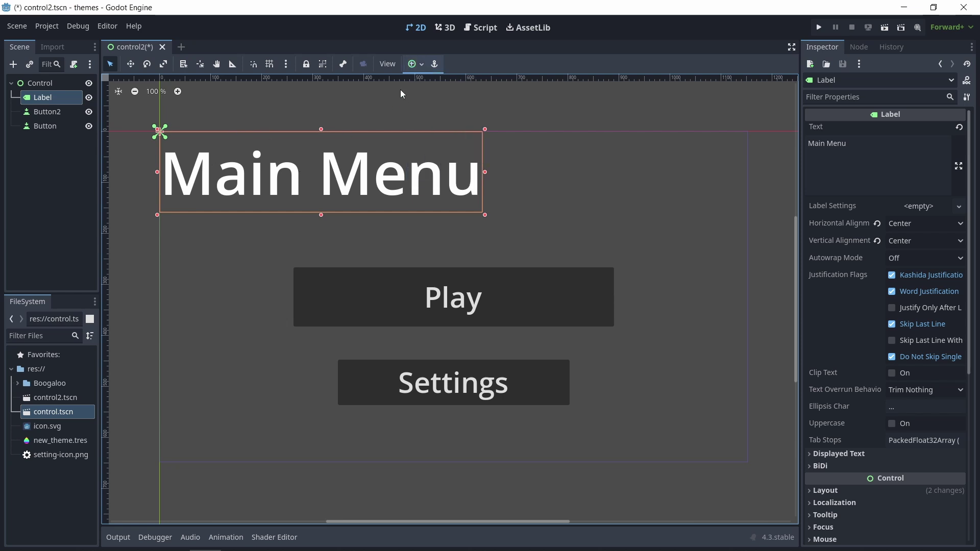
# Step: Apply the Top Wide anchor preset to the Main Menu label and turn on the mode that moves anchors with it
pyautogui.click(421, 65)
pyautogui.click(474, 101)
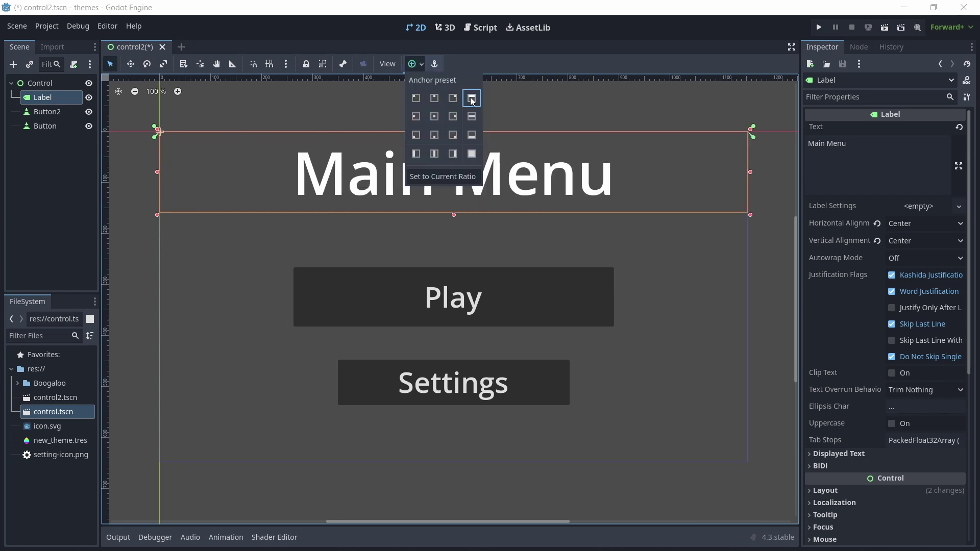
pyautogui.click(435, 68)
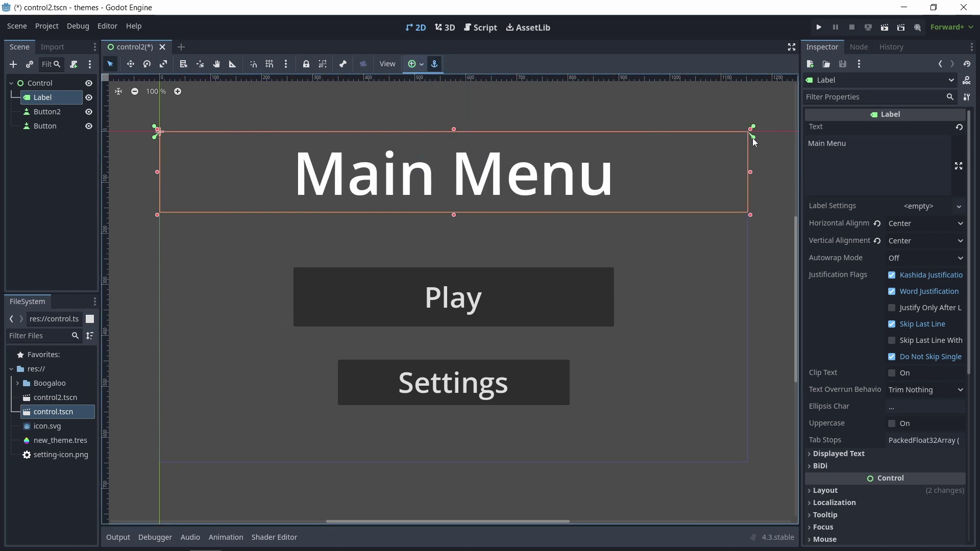
# Step: Narrow the Main Menu label symmetrically and shift its lower and upper edges down to sit just above the Play button
pyautogui.moveTo(755, 215); pyautogui.dragTo(756, 217)
pyautogui.keyDown('alt'); pyautogui.moveTo(751, 172); pyautogui.dragTo(649, 173); pyautogui.keyUp('alt')
pyautogui.moveTo(458, 216); pyautogui.dragTo(455, 257)
pyautogui.moveTo(456, 132); pyautogui.dragTo(456, 189)
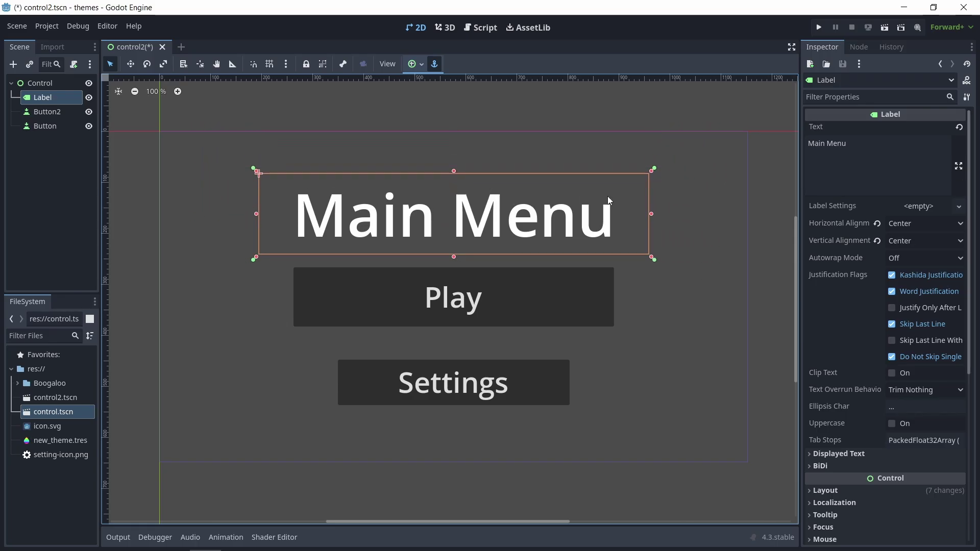
# Step: Check the buttons' anchors and test the menu's scaling by running the current scene and resizing its window
pyautogui.click(561, 259)
pyautogui.click(526, 318)
pyautogui.click(516, 382)
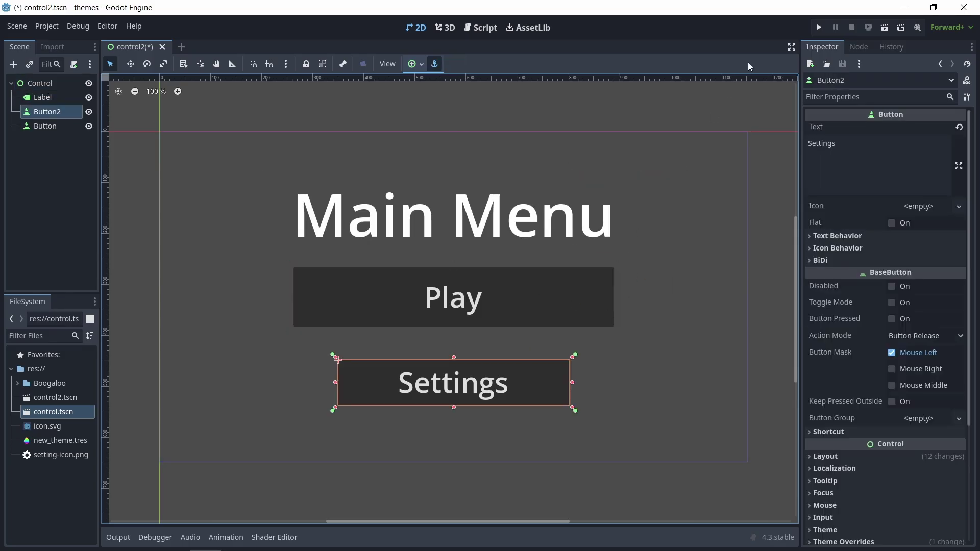
pyautogui.click(887, 28)
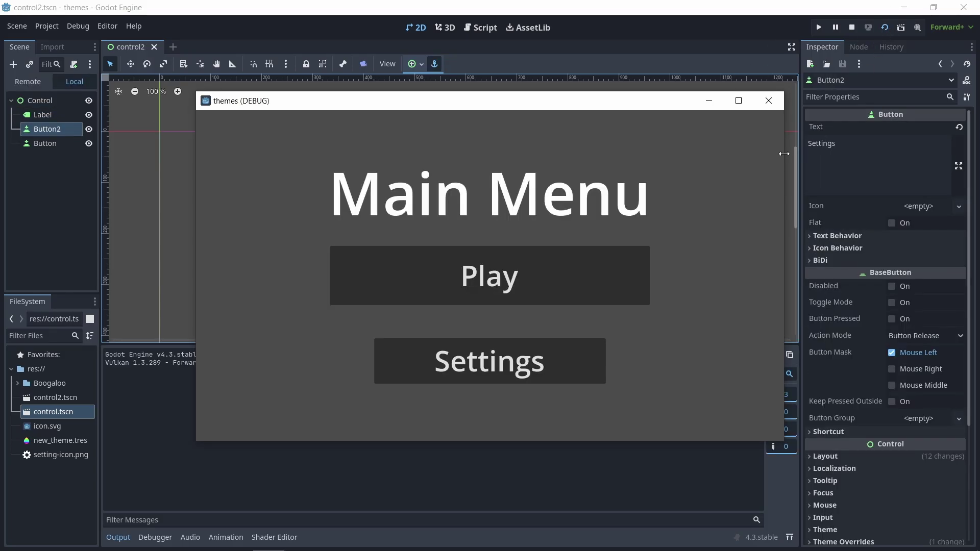
pyautogui.moveTo(784, 153); pyautogui.dragTo(849, 160)
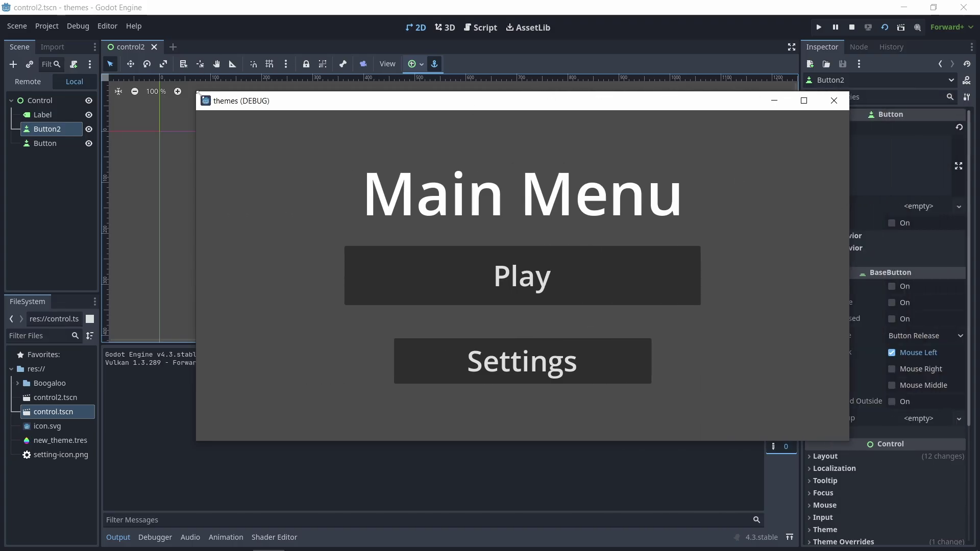
pyautogui.moveTo(198, 93); pyautogui.dragTo(148, 67)
pyautogui.press('F8')
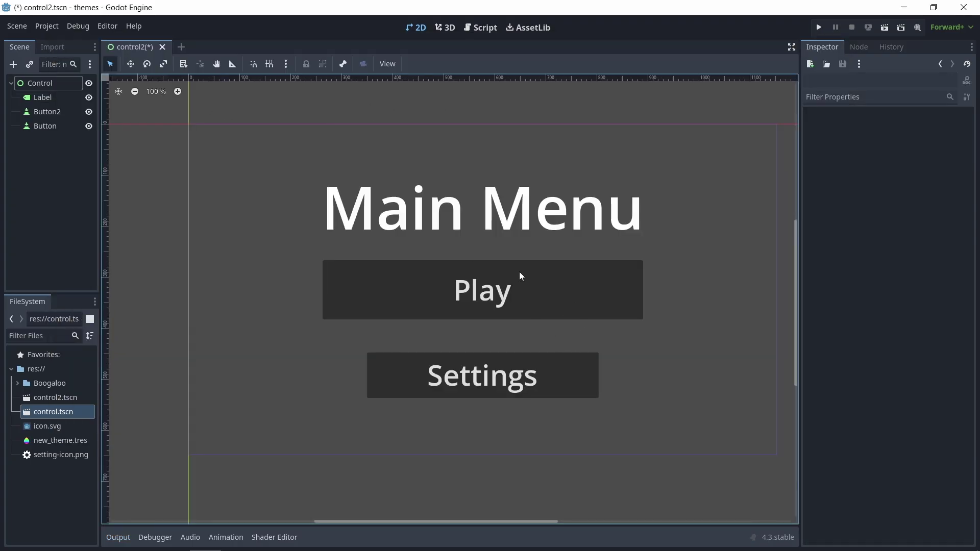
# Step: Give the Play button a new StyleBoxFlat as the theme override for its Pressed style
pyautogui.click(561, 291)
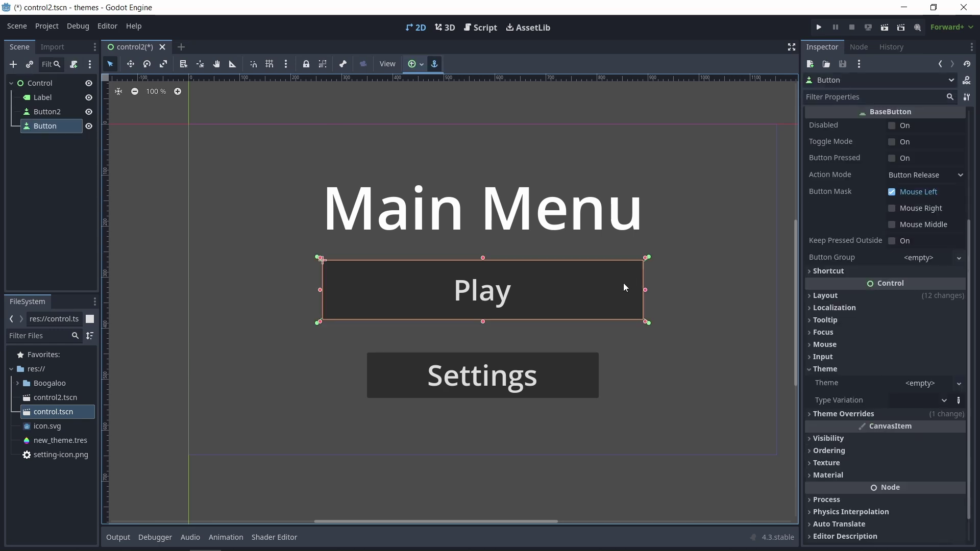
pyautogui.click(844, 414)
pyautogui.scroll(-5, 885, 358)
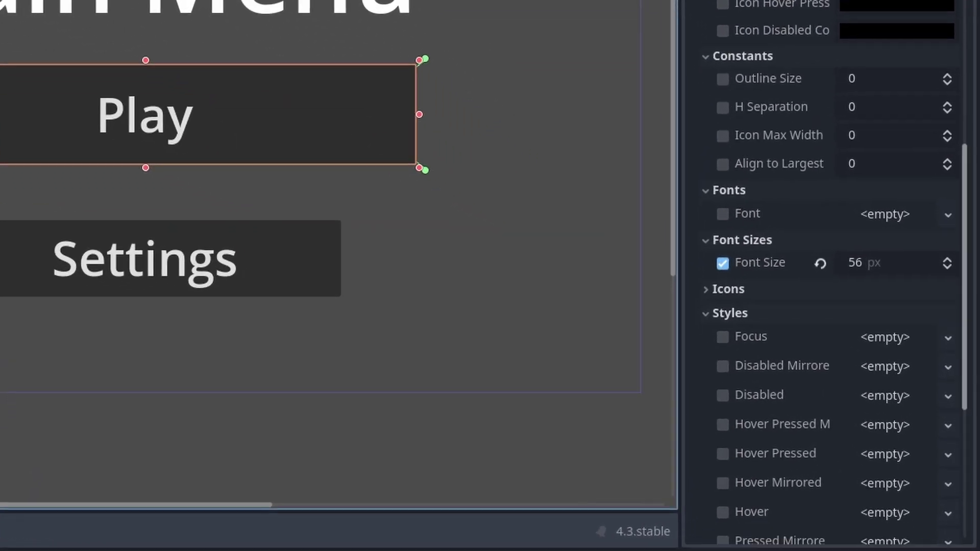
pyautogui.scroll(-6, 886, 358)
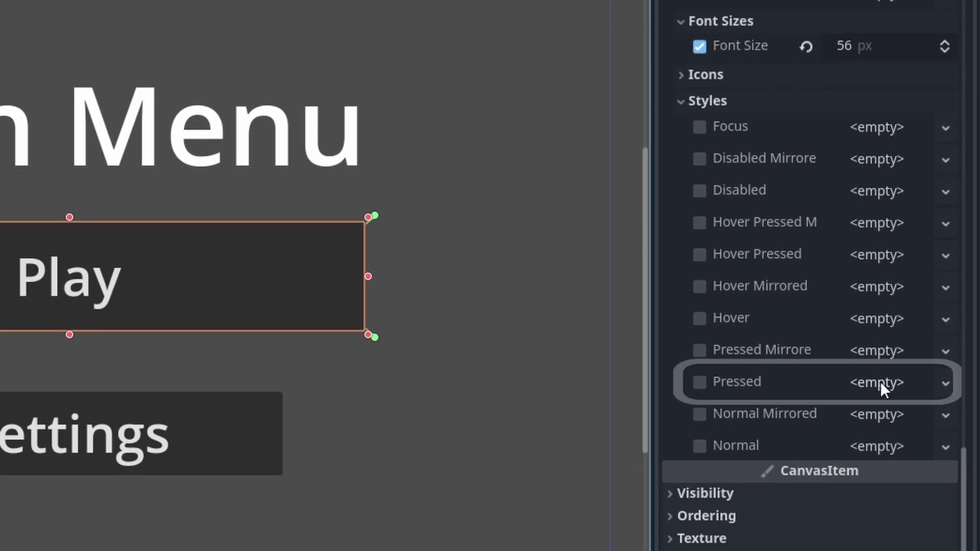
pyautogui.click(894, 382)
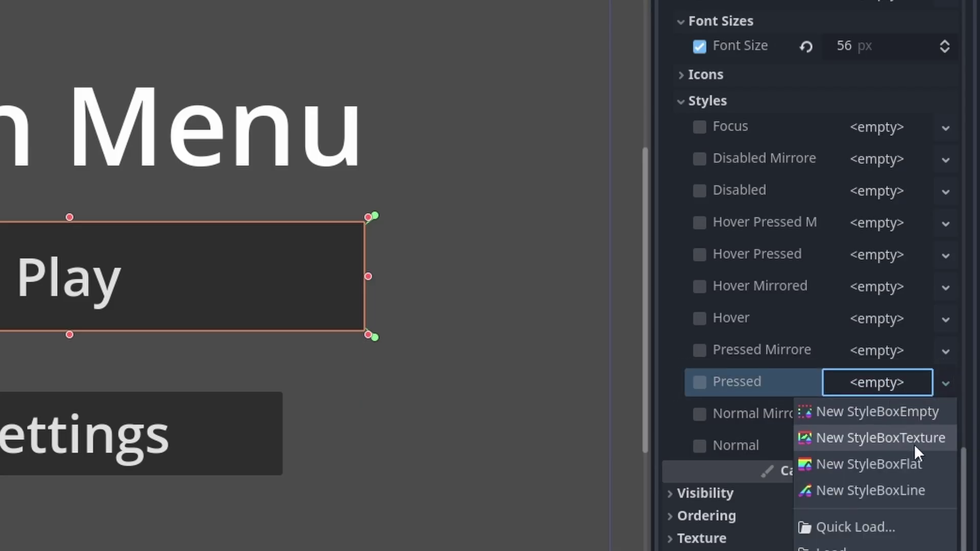
pyautogui.click(870, 464)
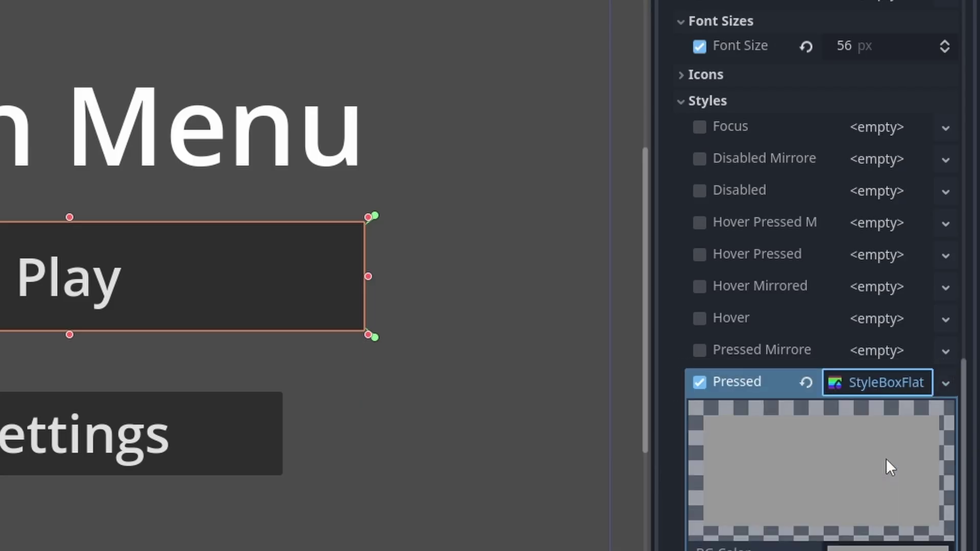
# Step: Set the background color of the Pressed StyleBoxFlat to red, ff0000
pyautogui.moveTo(963, 455); pyautogui.dragTo(968, 513)
pyautogui.scroll(-1, 968, 513)
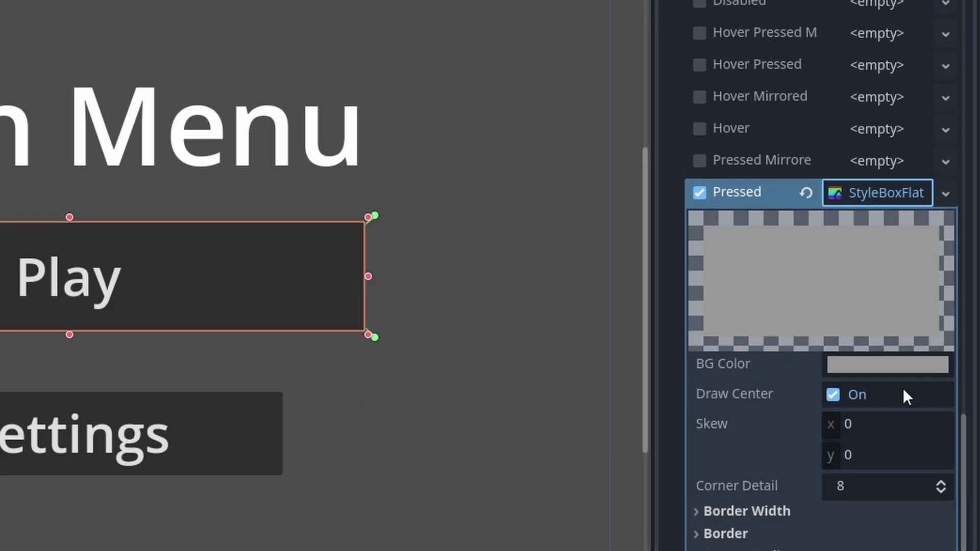
pyautogui.click(881, 369)
pyautogui.moveTo(890, 26); pyautogui.dragTo(960, 1)
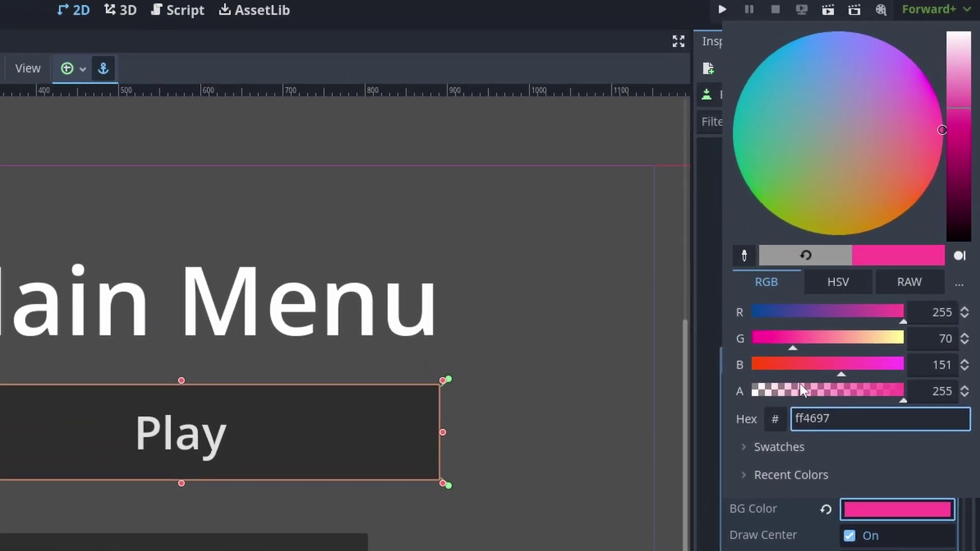
pyautogui.moveTo(828, 291); pyautogui.dragTo(706, 282)
pyautogui.moveTo(784, 264); pyautogui.dragTo(645, 263)
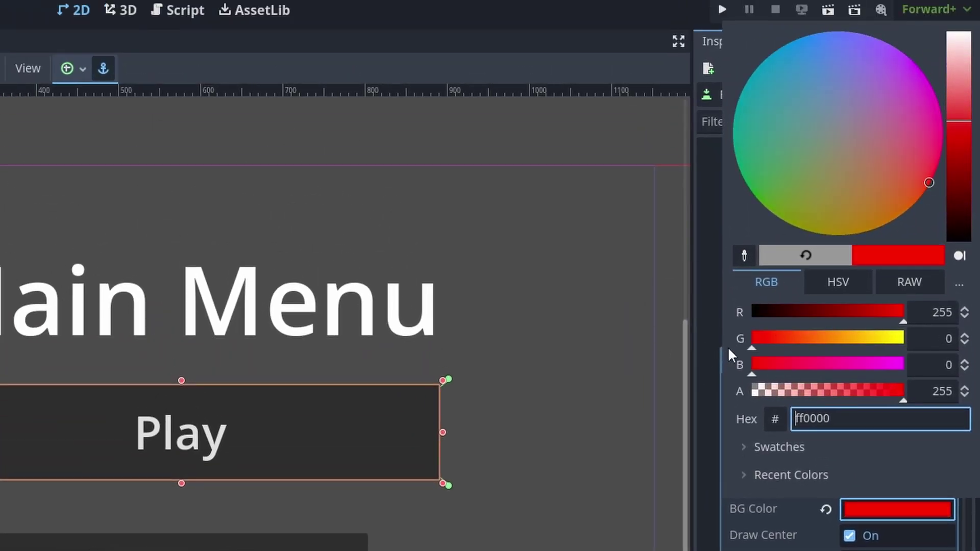
pyautogui.click(623, 329)
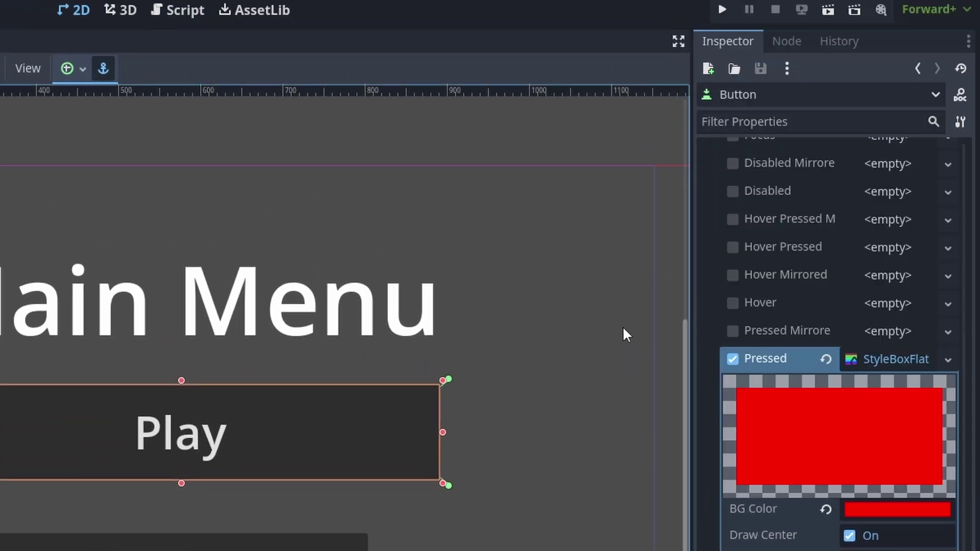
# Step: Run the current scene to test the Play button's pressed look, stop it and hide the output log
pyautogui.click(827, 10)
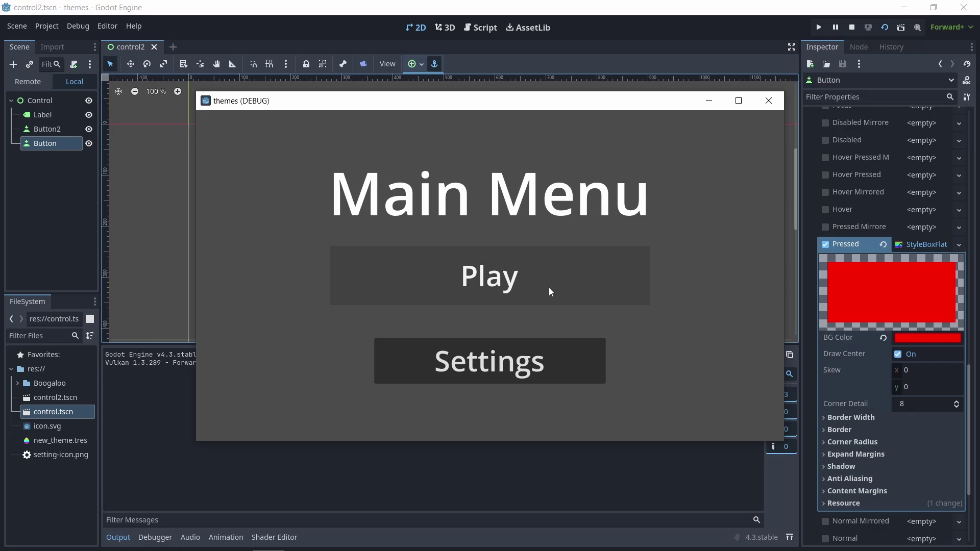
pyautogui.click(564, 278)
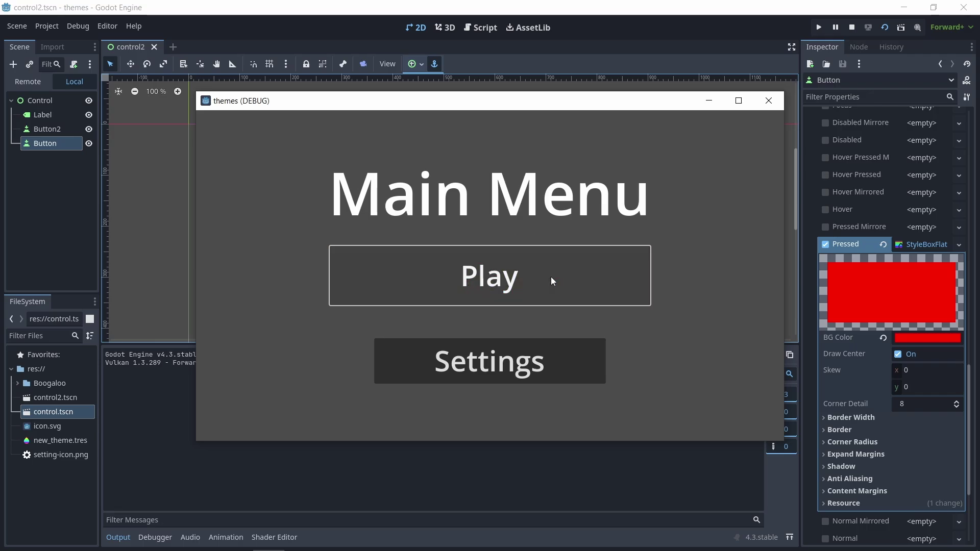
pyautogui.press('F8')
pyautogui.click(773, 355)
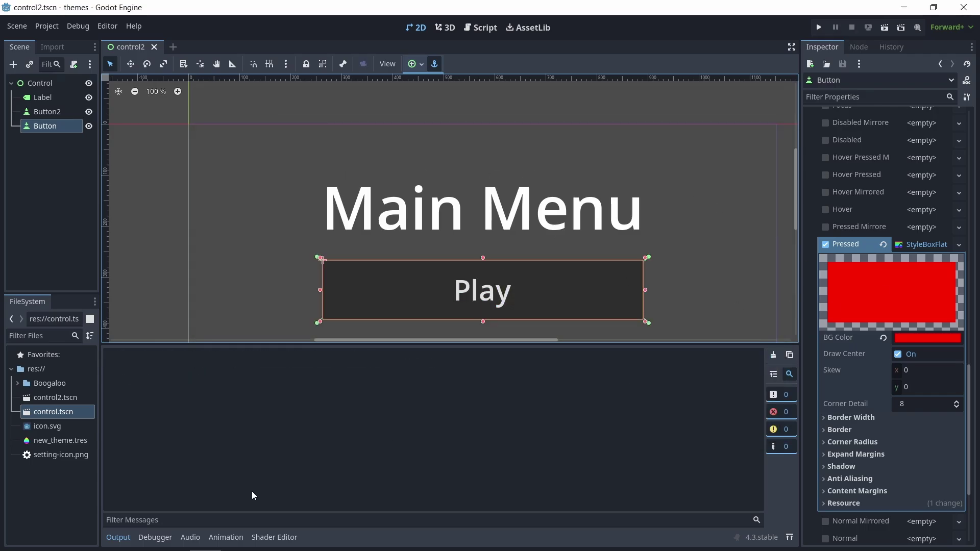
pyautogui.click(118, 538)
# Step: Remove the Pressed style override from the Play button
pyautogui.click(565, 390)
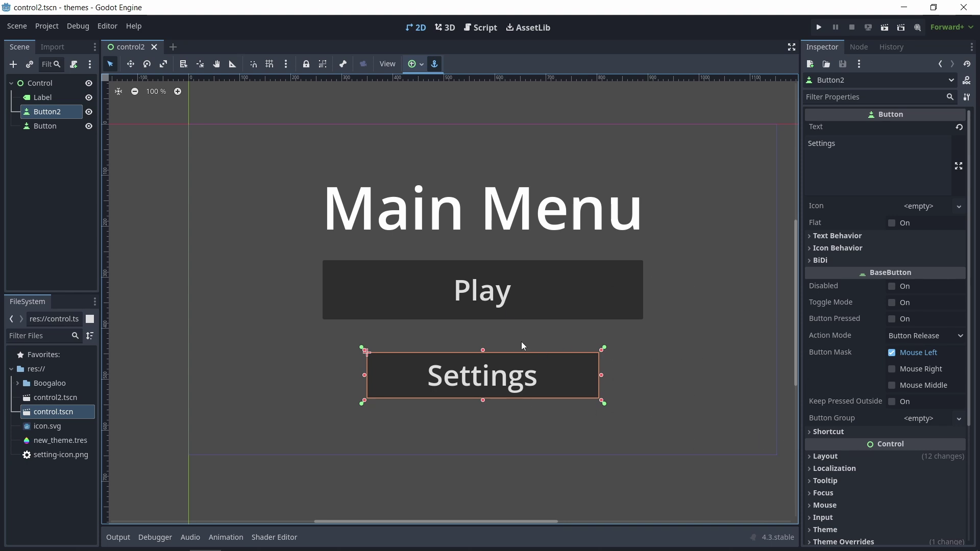
pyautogui.click(621, 284)
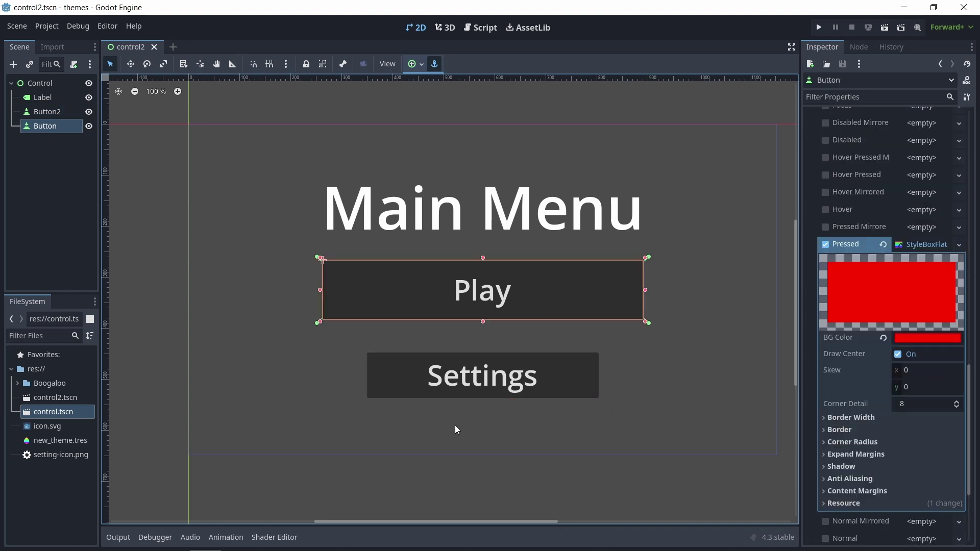
pyautogui.click(895, 244)
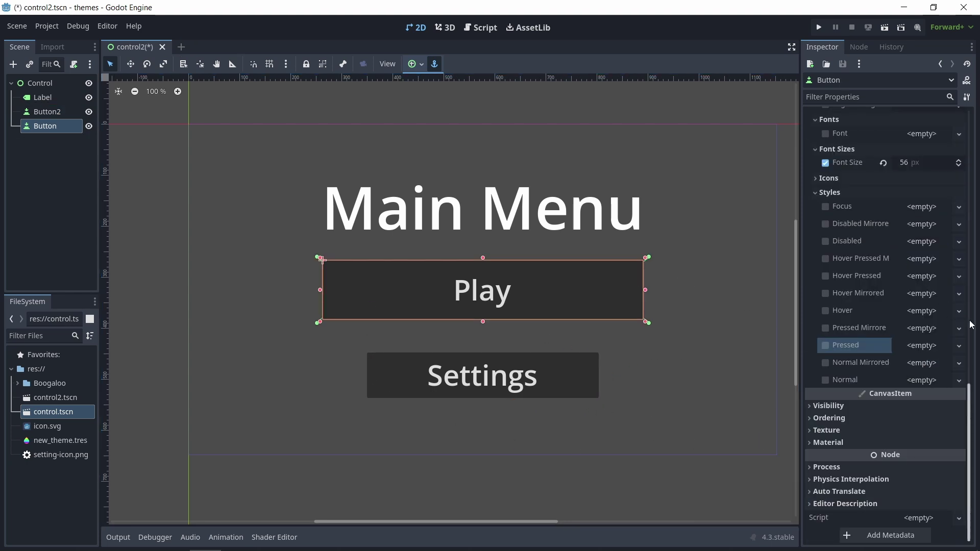
# Step: Assign a new Theme resource to the Play button and open it for editing
pyautogui.scroll(5, 970, 329)
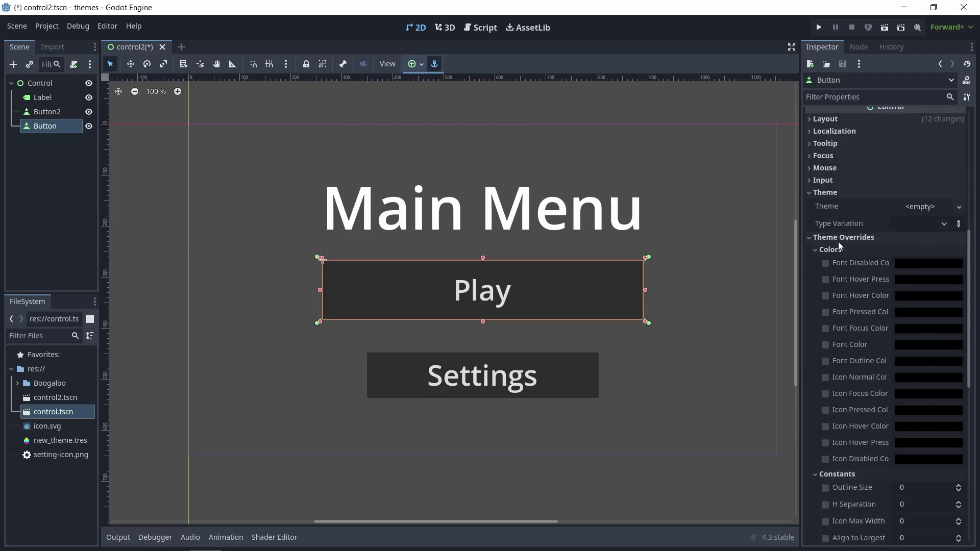
pyautogui.click(887, 236)
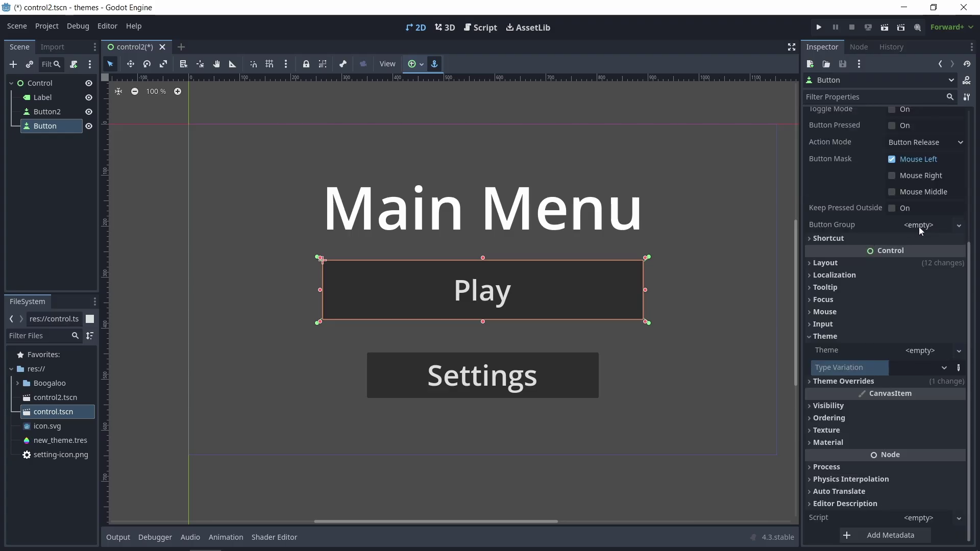
pyautogui.click(926, 352)
pyautogui.click(932, 367)
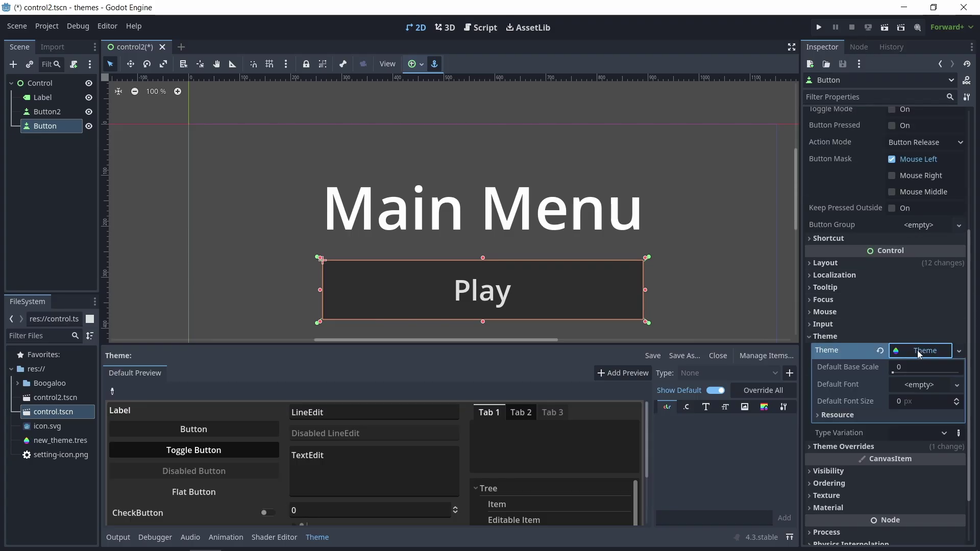
# Step: Try out the sample buttons and text fields in the theme's default preview
pyautogui.moveTo(650, 416); pyautogui.dragTo(656, 383)
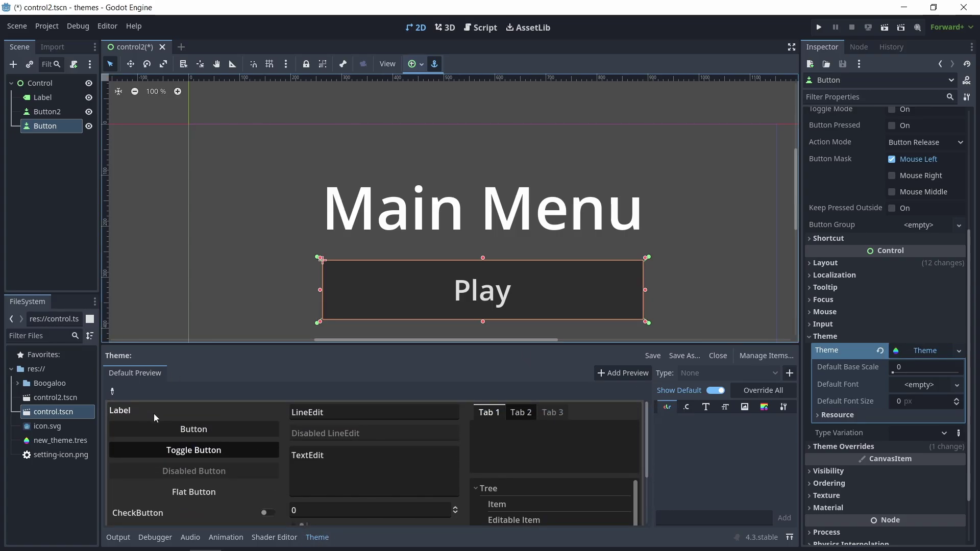
pyautogui.click(196, 429)
pyautogui.click(216, 450)
pyautogui.click(148, 428)
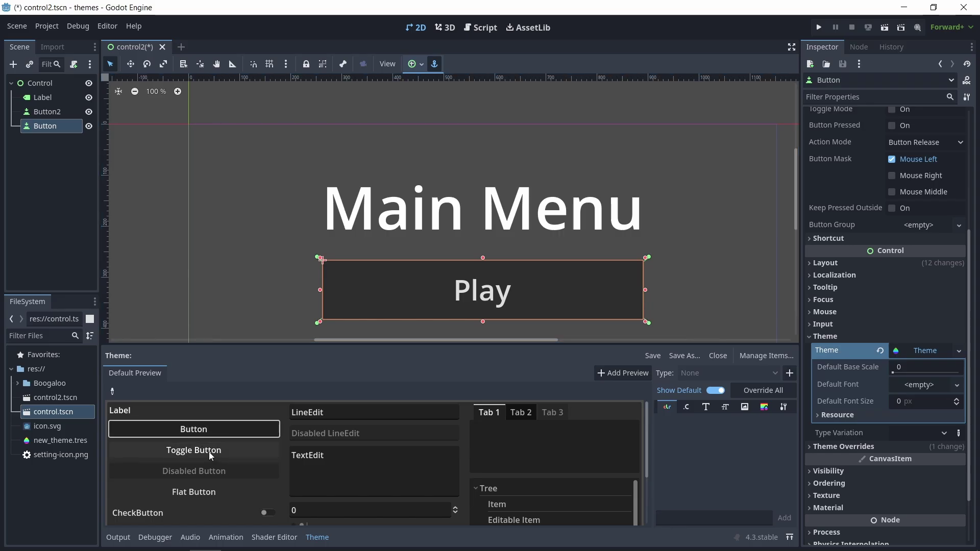
pyautogui.click(334, 414)
pyautogui.click(375, 476)
# Step: Hide the theme editor and select the root Control, Play and Settings nodes to check which one brings up the theme, ending on Play
pyautogui.click(317, 537)
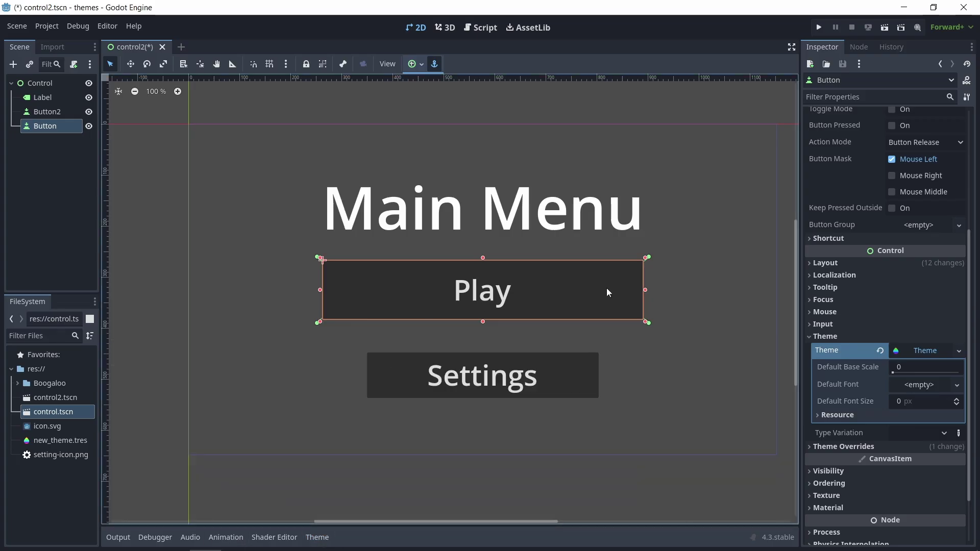
pyautogui.click(717, 324)
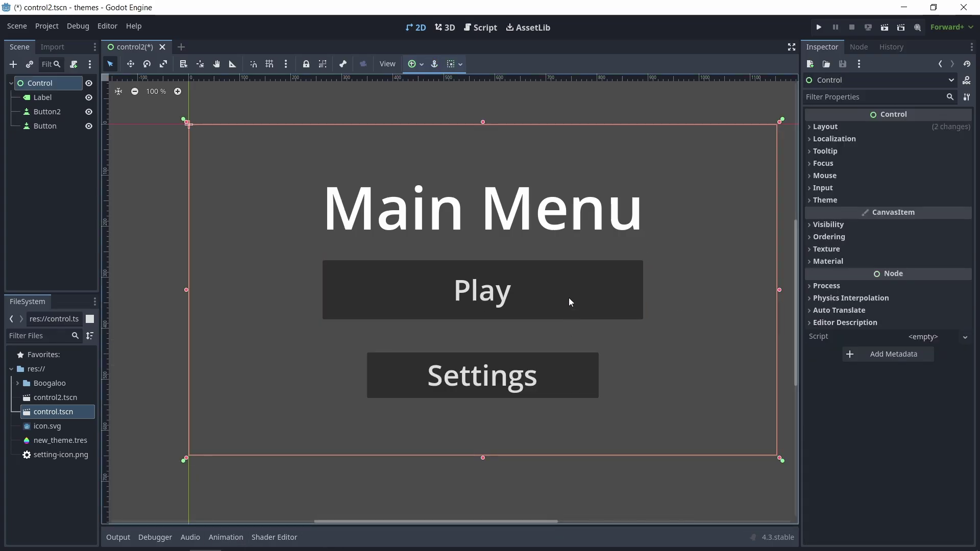
pyautogui.click(569, 299)
pyautogui.scroll(-5, 742, 146)
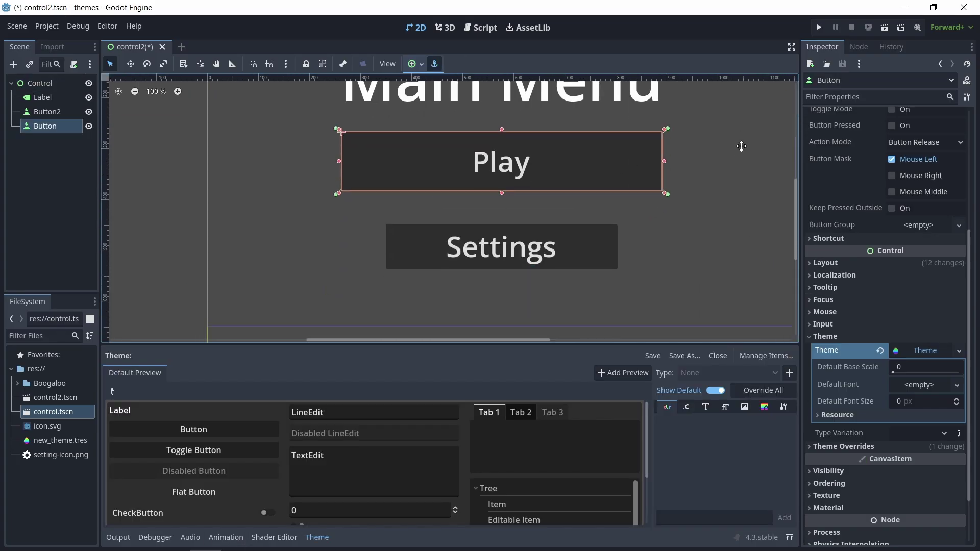
pyautogui.click(613, 230)
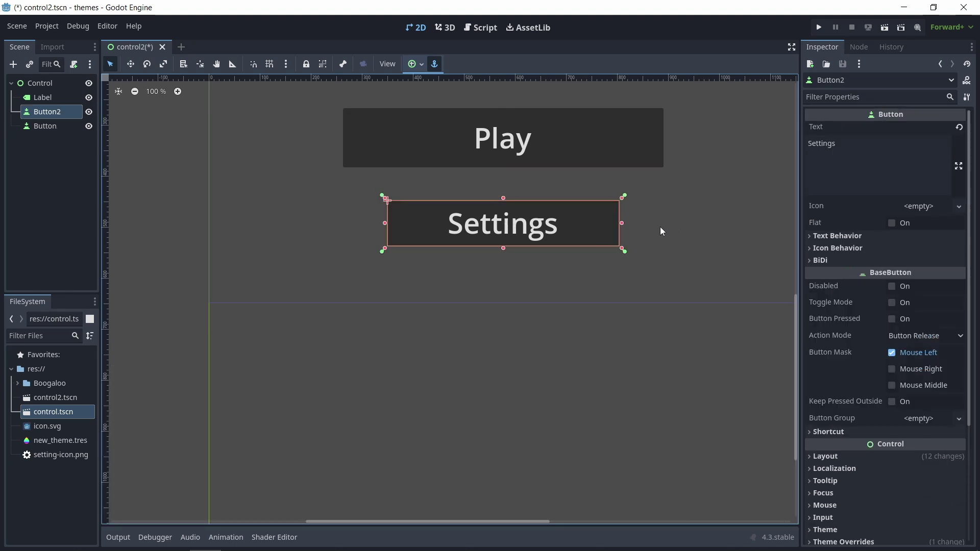
pyautogui.click(613, 184)
pyautogui.scroll(5, 621, 279)
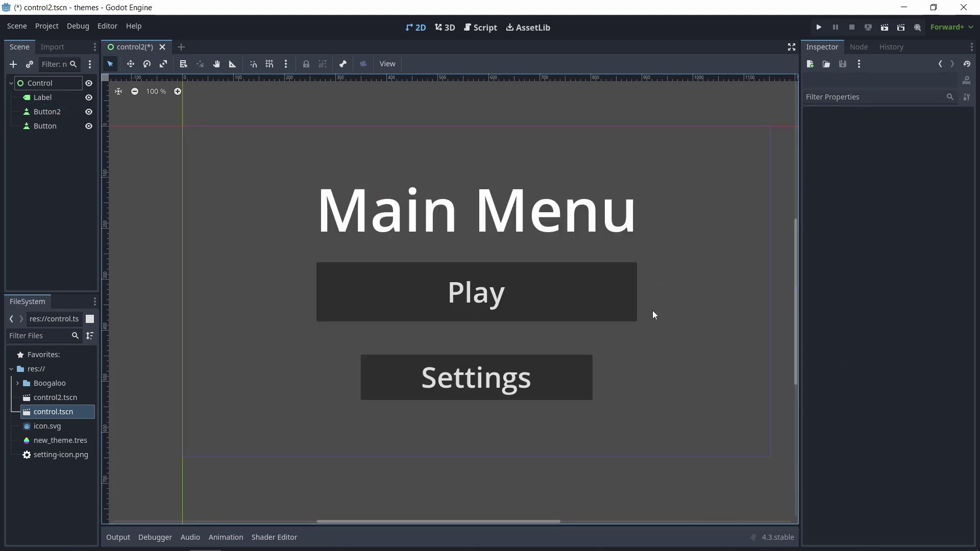
pyautogui.click(573, 300)
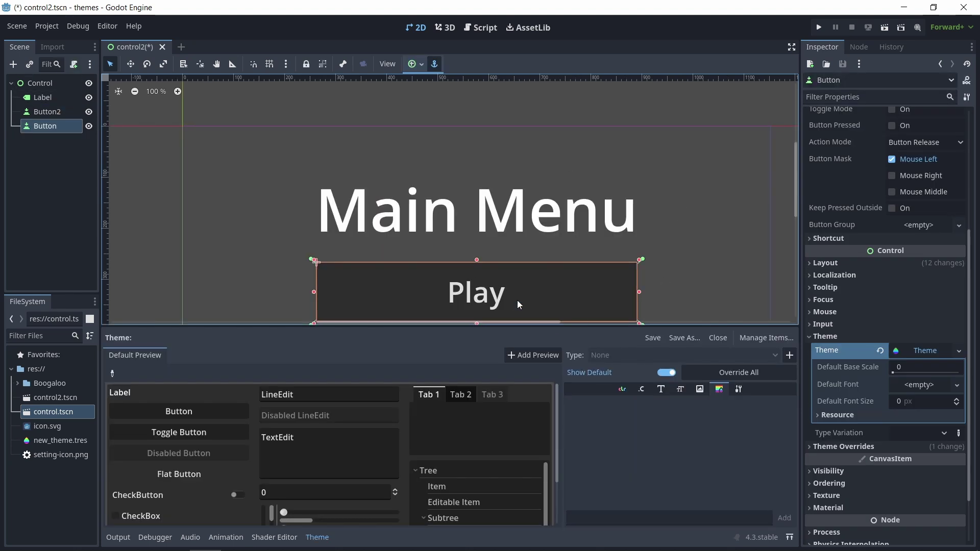
# Step: Choose the Button type for theme editing by picking the sample Button in the default preview
pyautogui.moveTo(702, 281); pyautogui.dragTo(719, 209, button='middle')
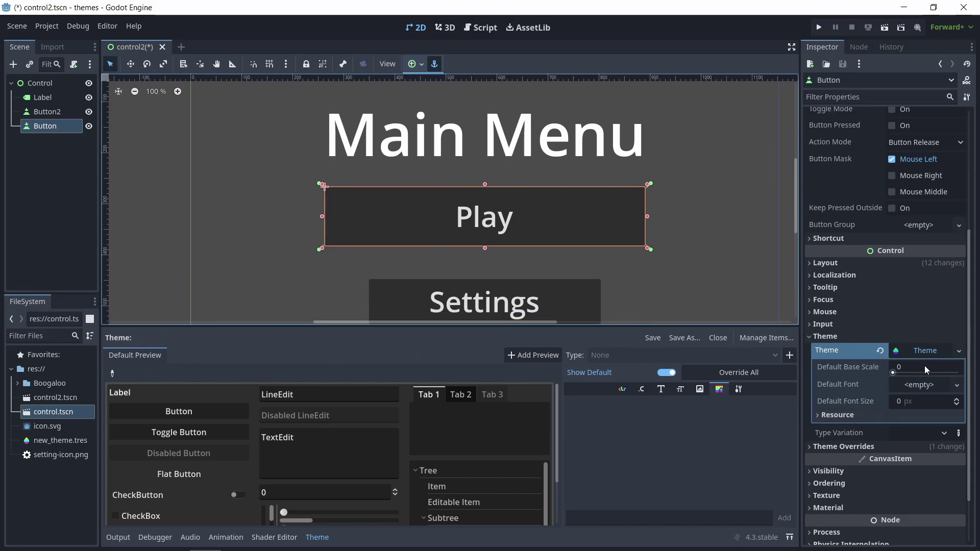
pyautogui.click(845, 337)
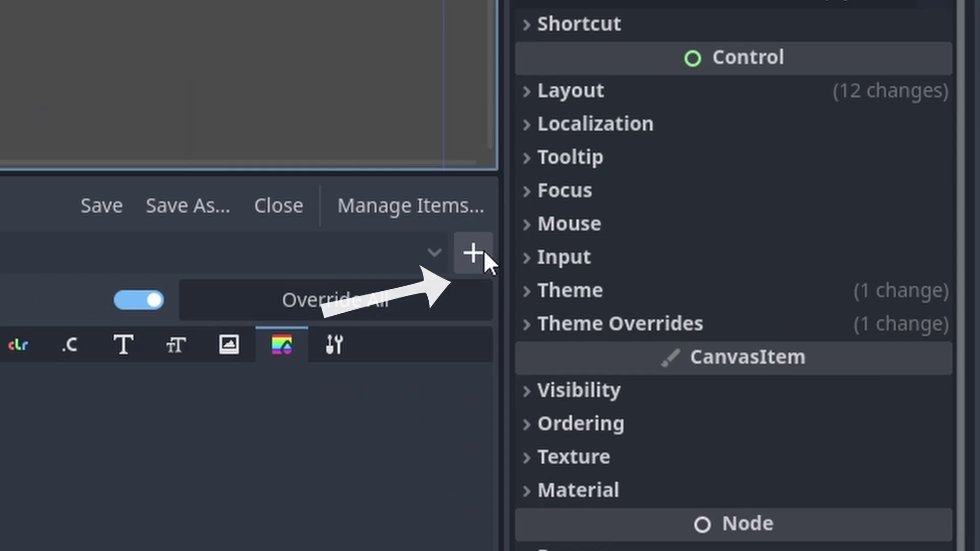
pyautogui.click(789, 355)
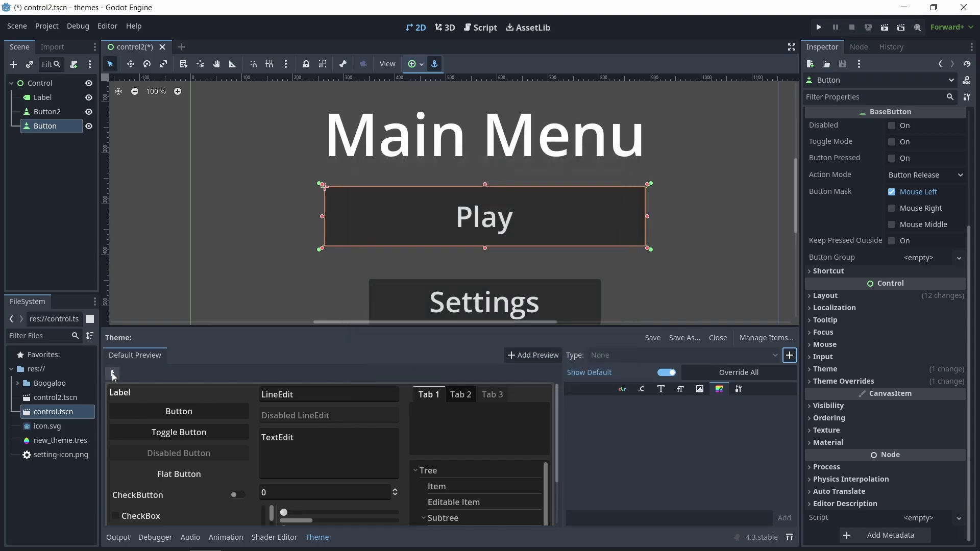
pyautogui.click(112, 374)
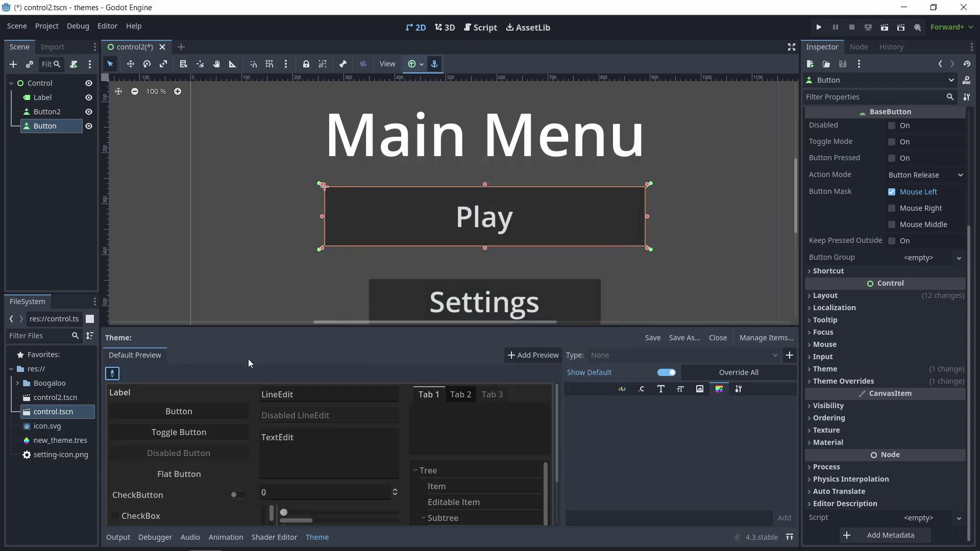
pyautogui.click(192, 413)
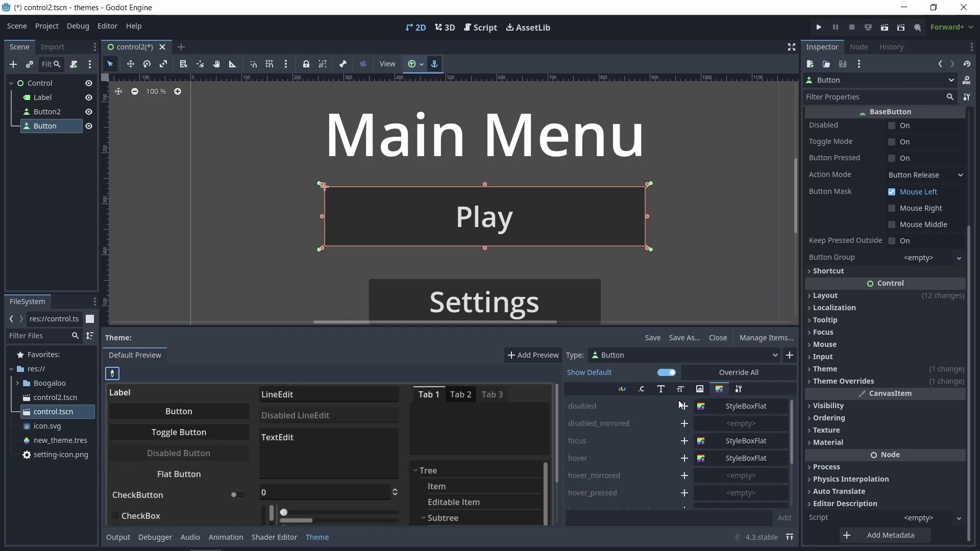
# Step: Override the Button type's normal style in the theme with a new StyleBoxFlat
pyautogui.click(719, 389)
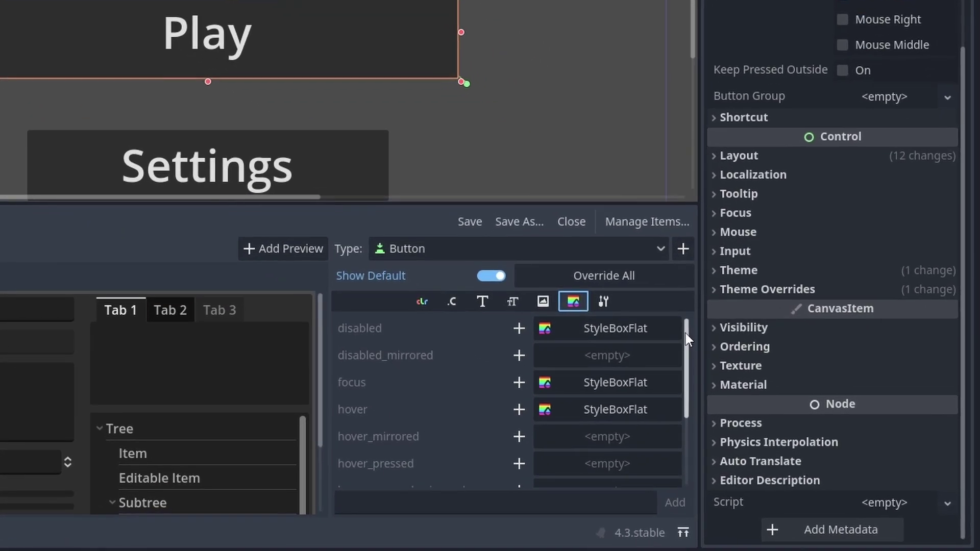
pyautogui.moveTo(790, 409); pyautogui.dragTo(795, 425)
pyautogui.moveTo(693, 361); pyautogui.dragTo(705, 426)
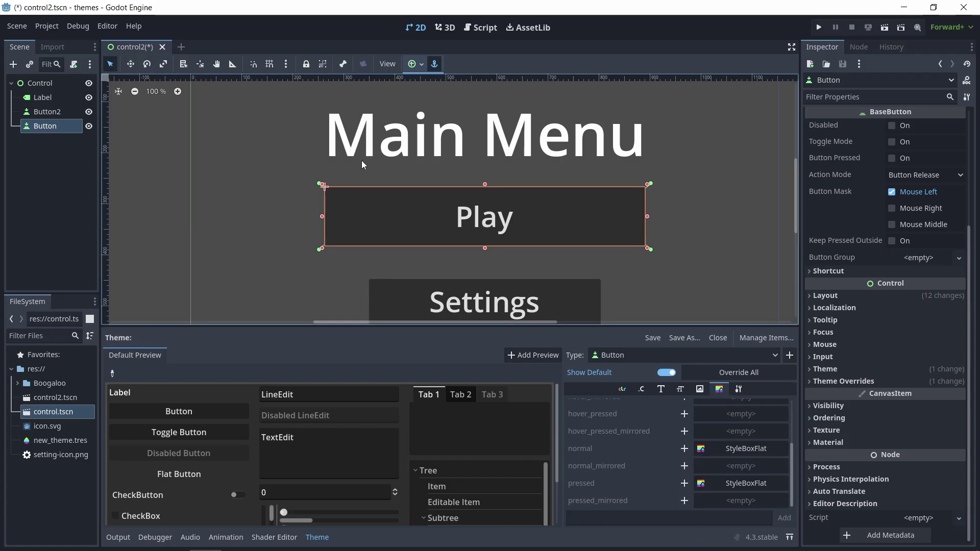
pyautogui.click(721, 449)
pyautogui.click(685, 449)
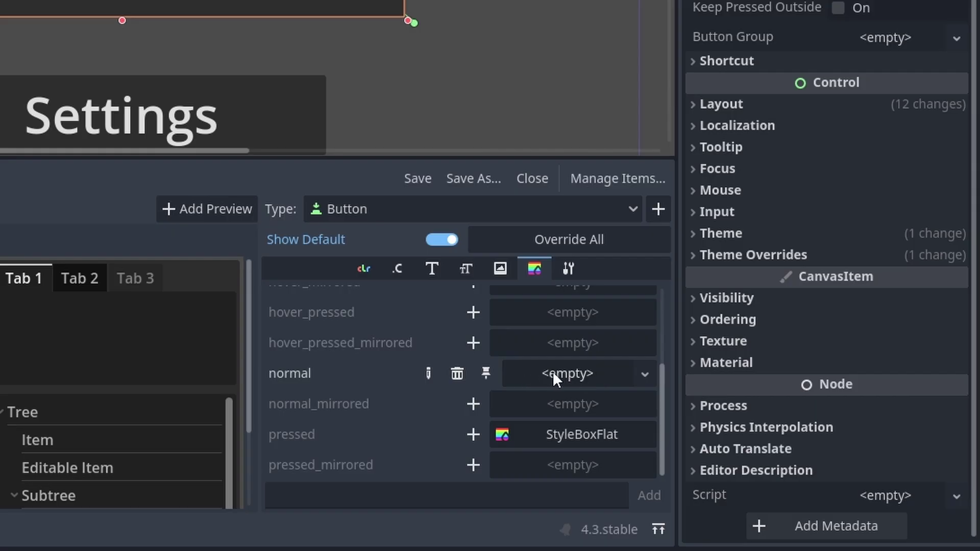
pyautogui.click(554, 373)
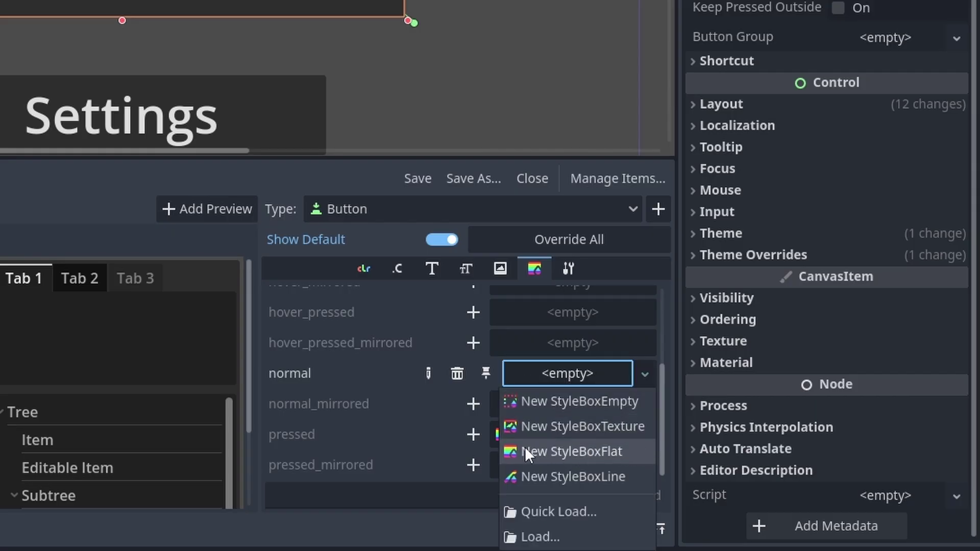
pyautogui.click(595, 451)
# Step: Set the background color of the normal StyleBoxFlat to teal, 00adbe
pyautogui.click(576, 373)
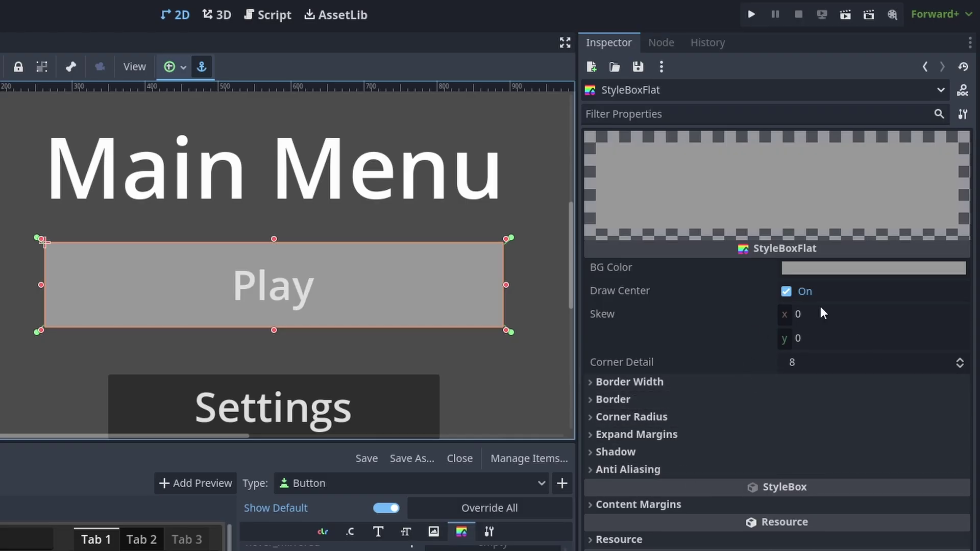
pyautogui.click(817, 269)
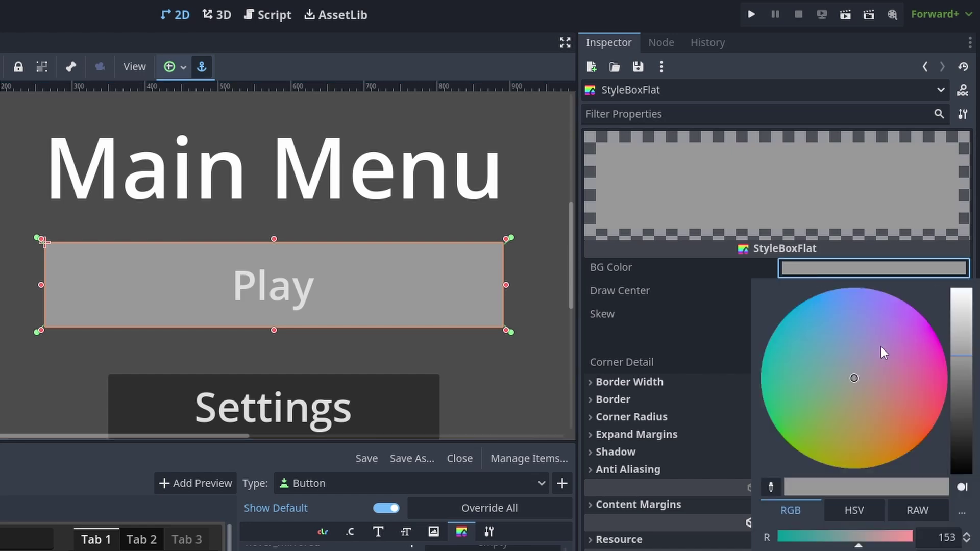
pyautogui.moveTo(853, 377); pyautogui.dragTo(778, 325)
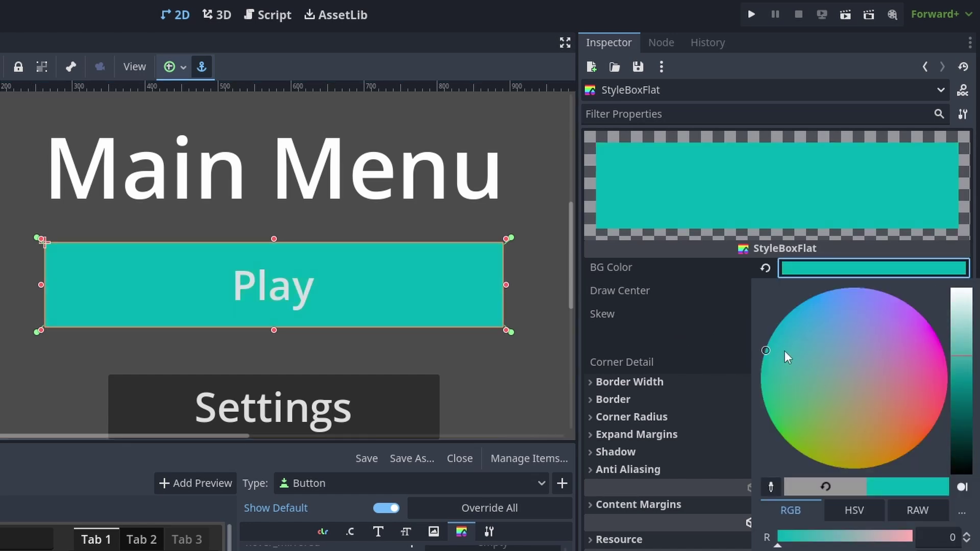
pyautogui.click(734, 313)
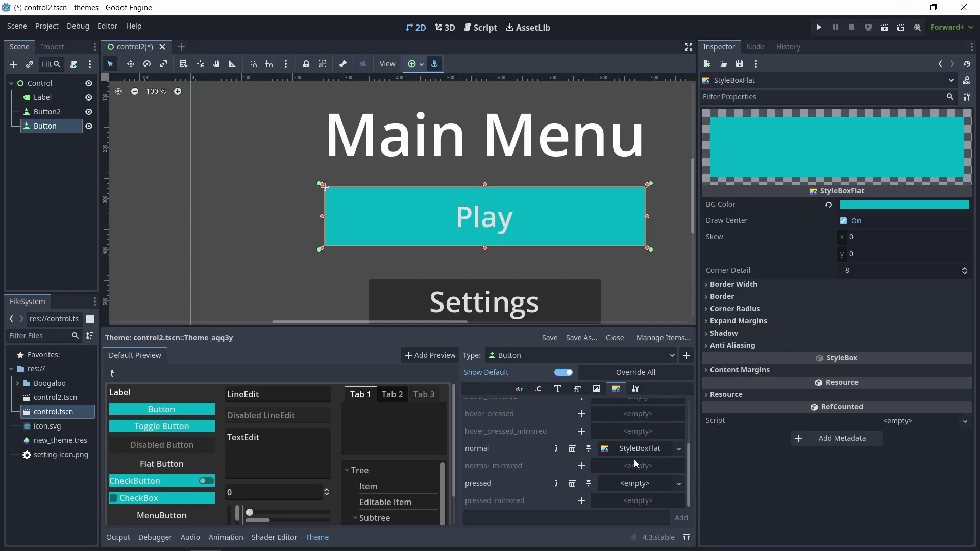
# Step: Reuse the normal style's StyleBoxFlat for the Button type's pressed style
pyautogui.click(411, 457)
pyautogui.click(650, 483)
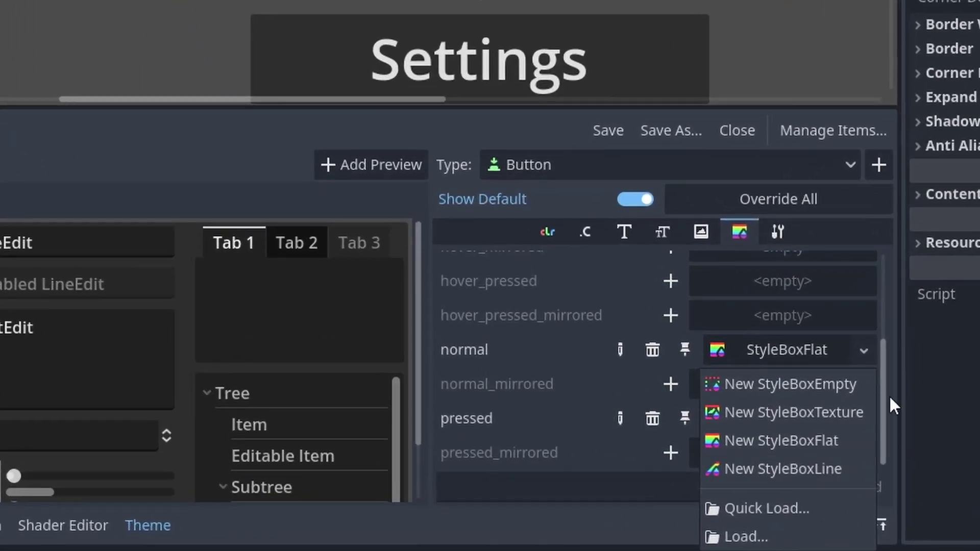
pyautogui.click(815, 427)
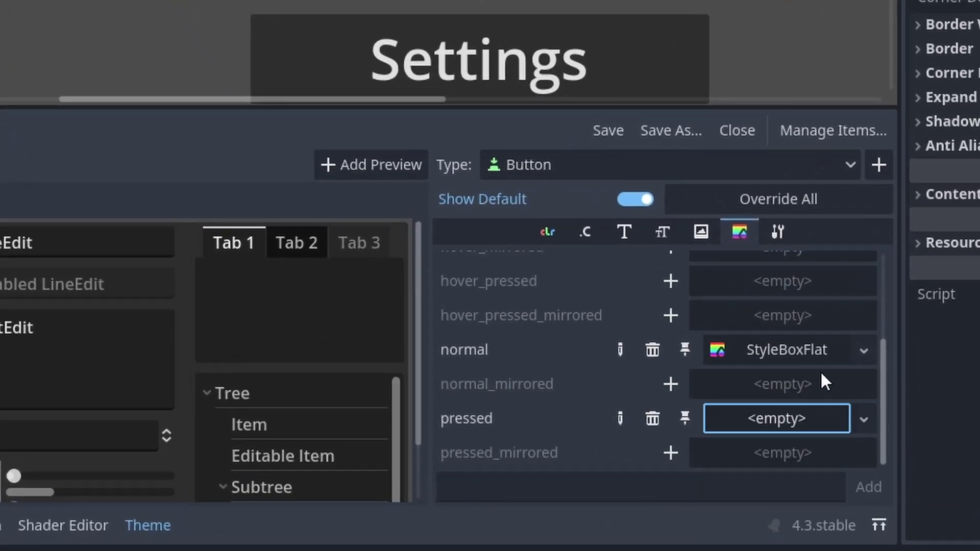
pyautogui.moveTo(798, 358); pyautogui.dragTo(792, 422)
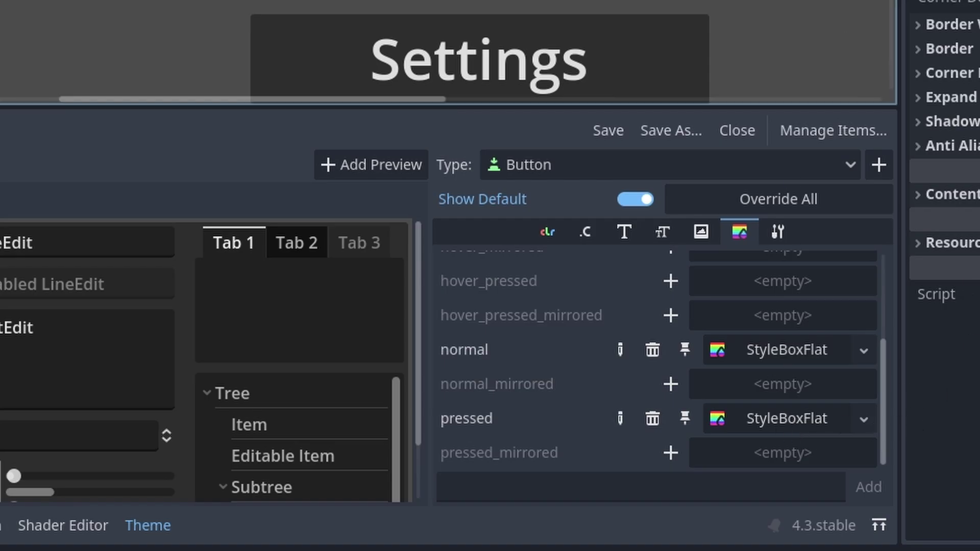
# Step: Open the pressed style's StyleBoxFlat and try a different background color
pyautogui.click(808, 417)
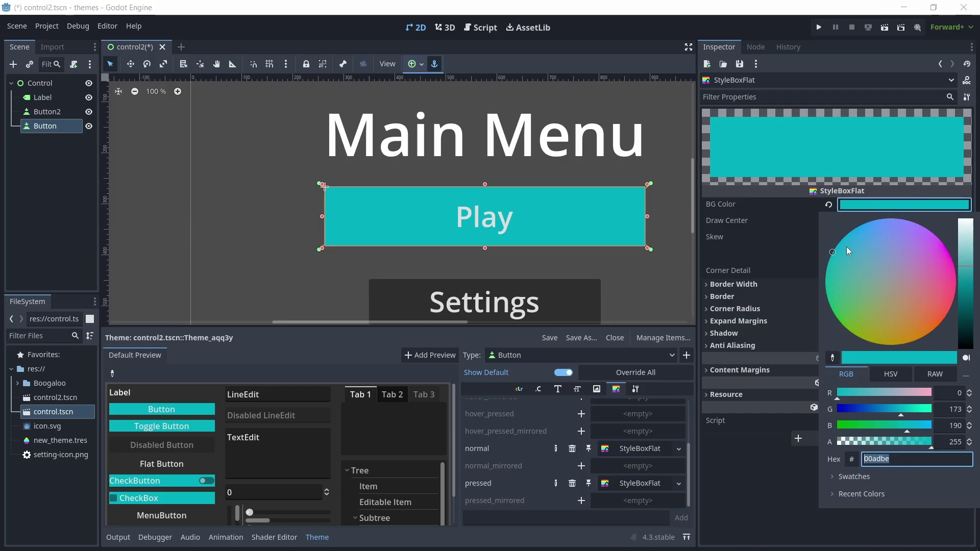
pyautogui.moveTo(846, 247); pyautogui.dragTo(765, 204)
pyautogui.click(696, 461)
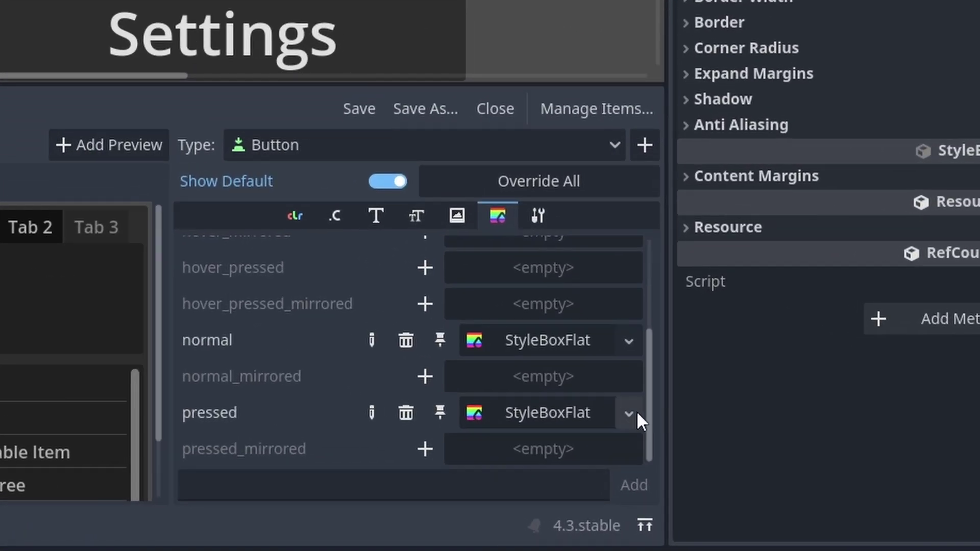
# Step: Make the pressed style's StyleBoxFlat unique so it is independent of the normal style's
pyautogui.click(633, 412)
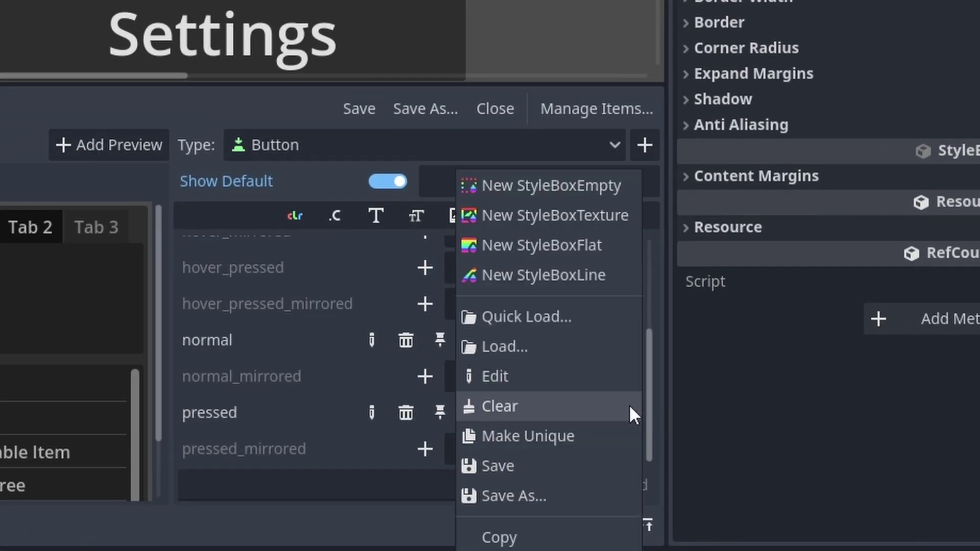
pyautogui.click(560, 435)
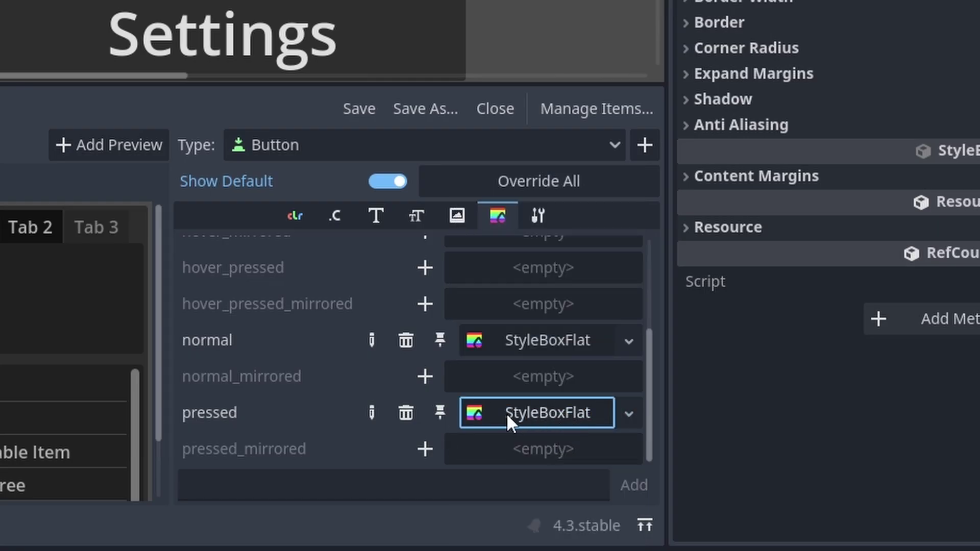
pyautogui.click(543, 341)
# Step: Set the background color of the pressed style's StyleBoxFlat to dark teal, 00707e
pyautogui.click(526, 412)
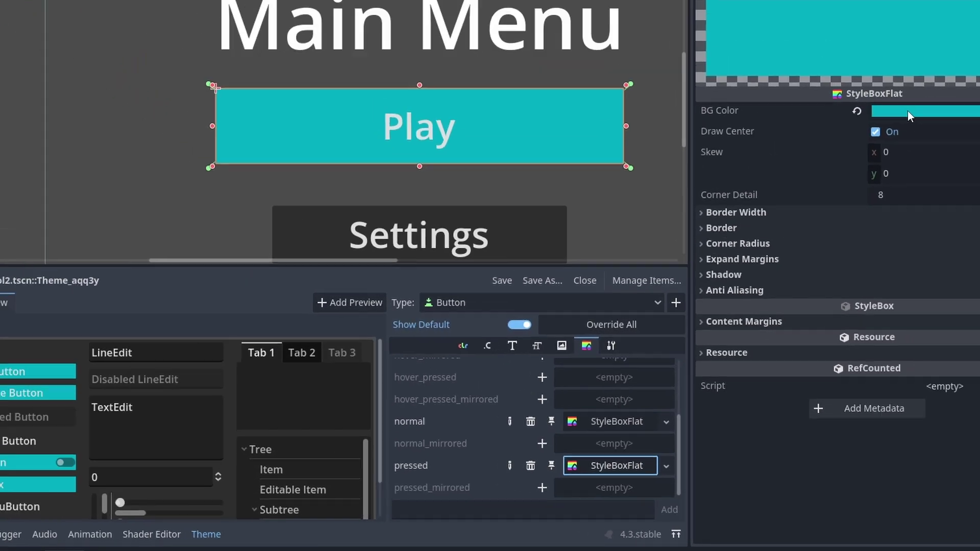
pyautogui.click(870, 207)
pyautogui.moveTo(966, 269); pyautogui.dragTo(969, 299)
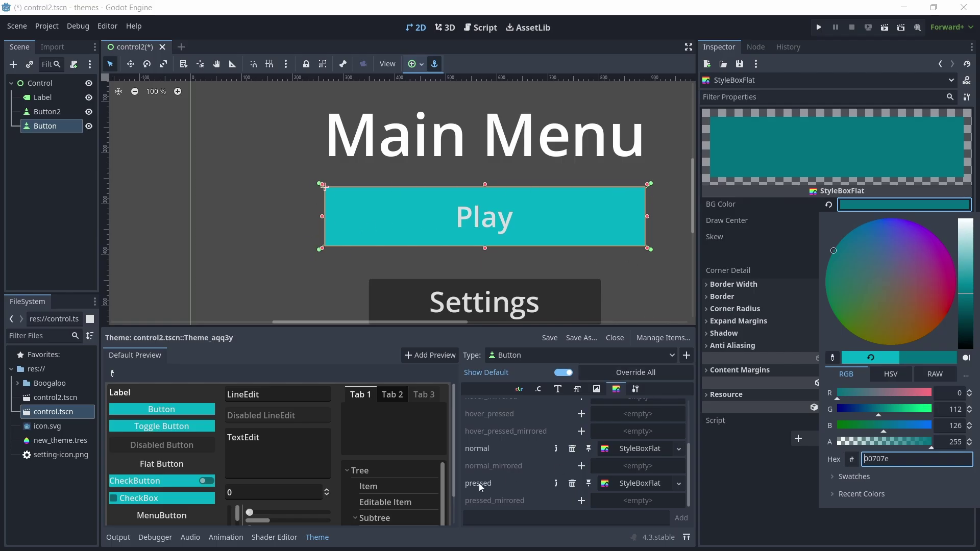
pyautogui.moveTo(974, 320); pyautogui.dragTo(974, 306)
pyautogui.click(914, 153)
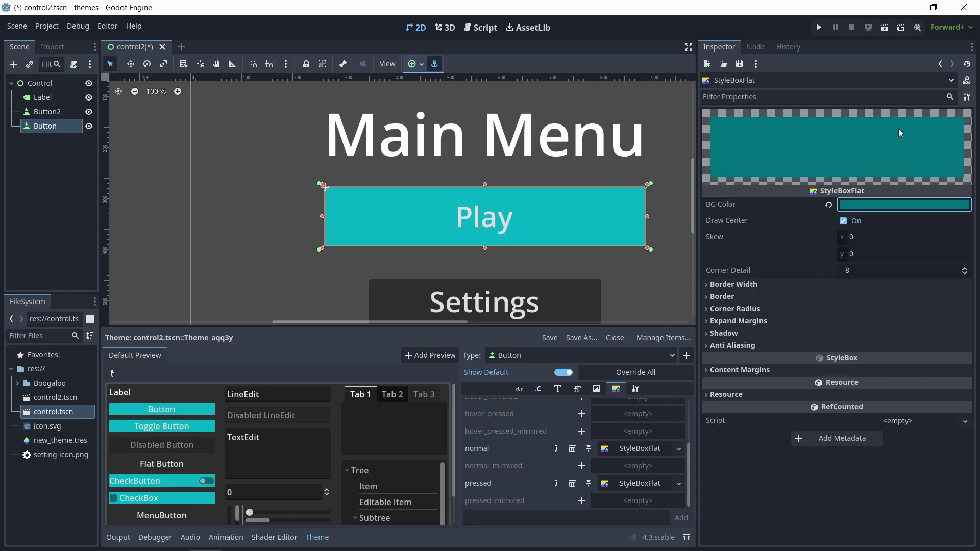
# Step: Run the current scene to check how the Play button reacts to the pointer, and close it
pyautogui.click(885, 26)
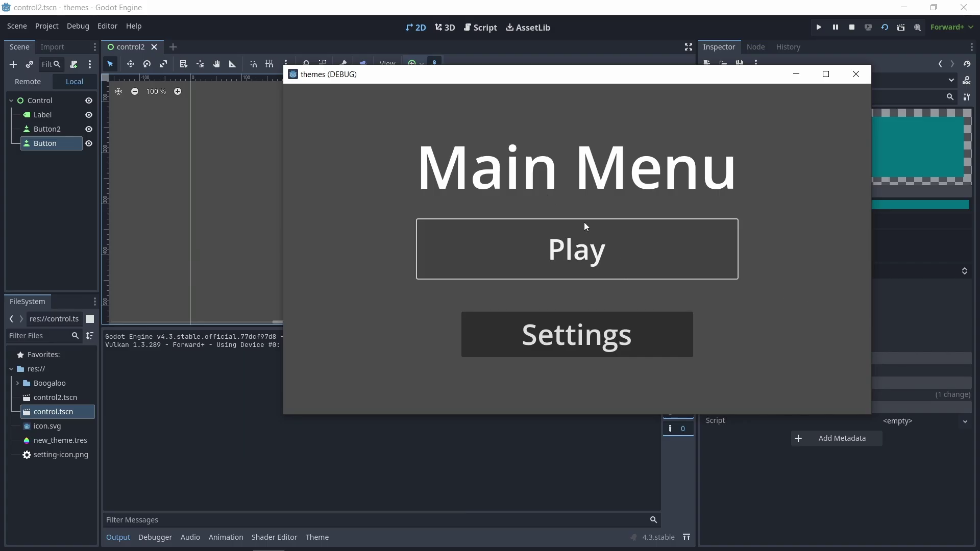
pyautogui.click(856, 74)
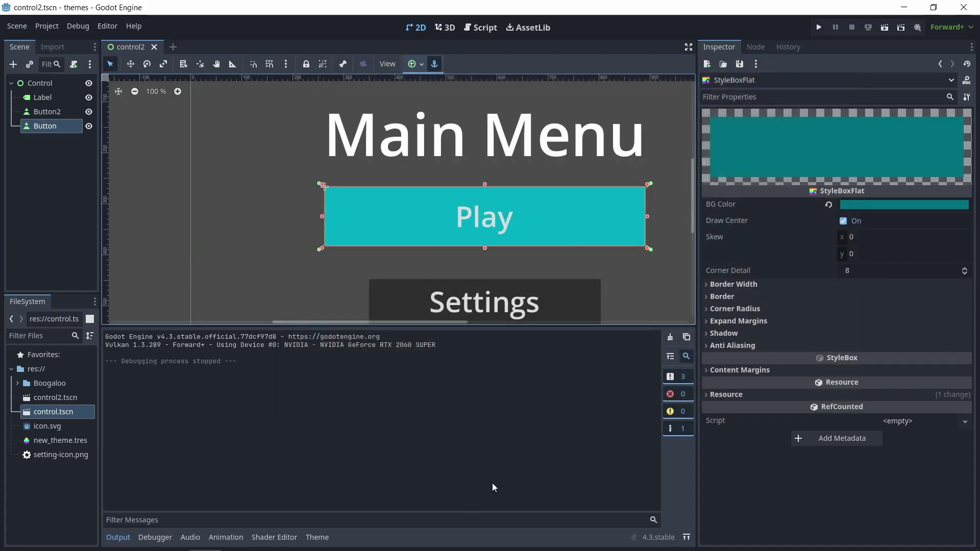
# Step: Override the Button type's hover style in the theme, reusing the normal style's StyleBoxFlat
pyautogui.click(317, 537)
pyautogui.scroll(5, 686, 467)
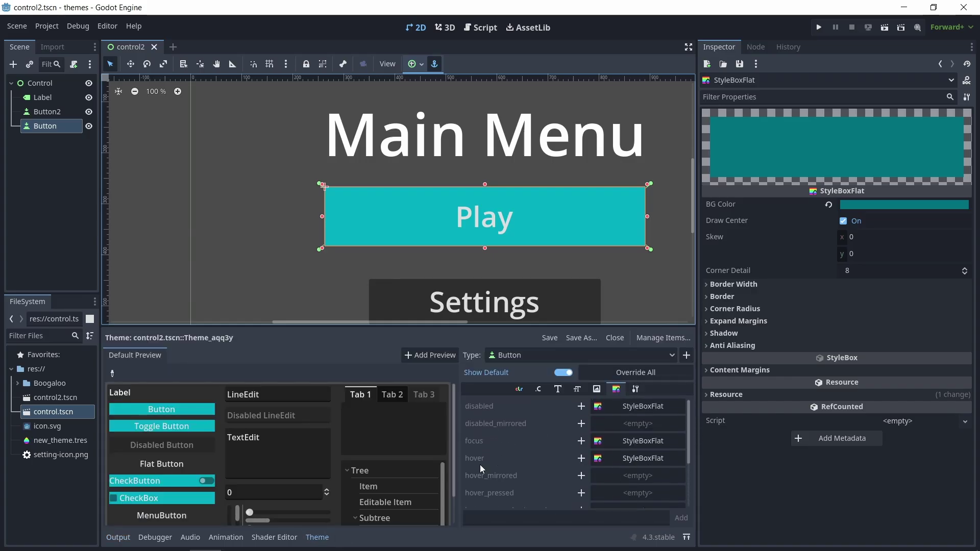
pyautogui.click(581, 459)
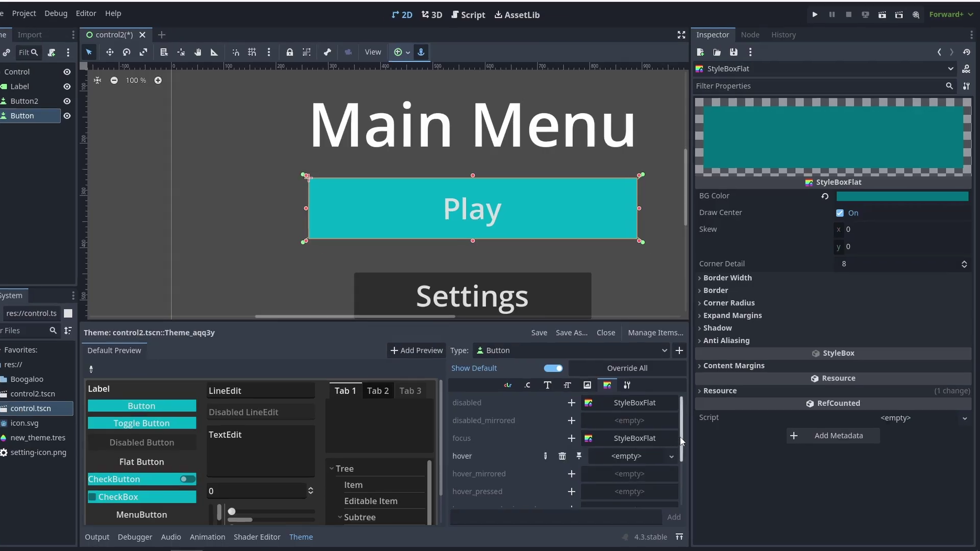
pyautogui.scroll(-3, 681, 441)
pyautogui.scroll(1, 658, 472)
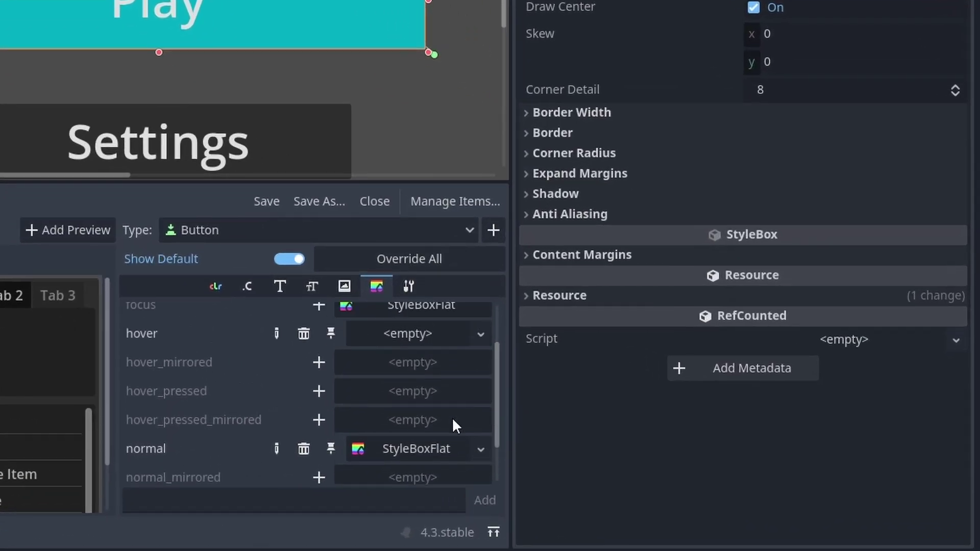
pyautogui.moveTo(641, 477); pyautogui.dragTo(648, 482)
pyautogui.moveTo(448, 410); pyautogui.dragTo(439, 333)
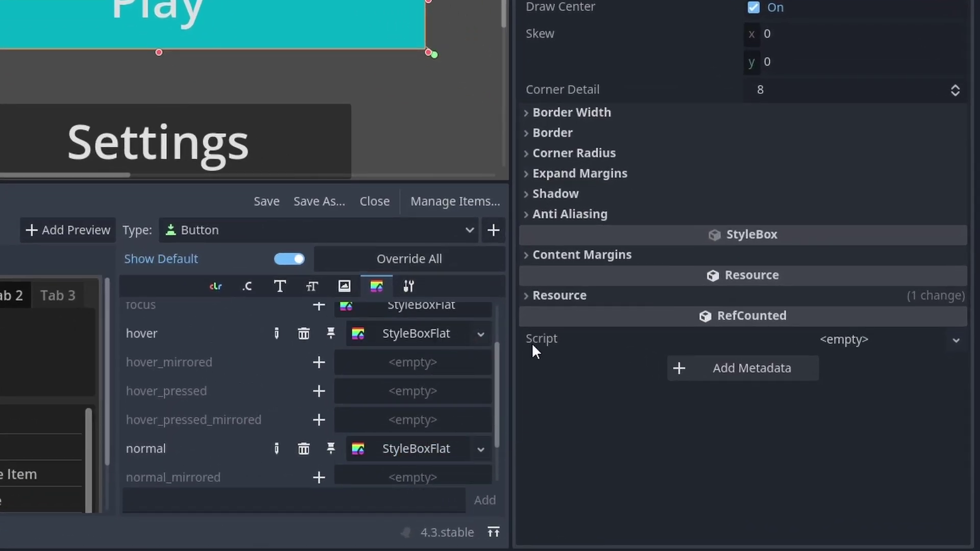
pyautogui.moveTo(495, 360); pyautogui.dragTo(494, 322)
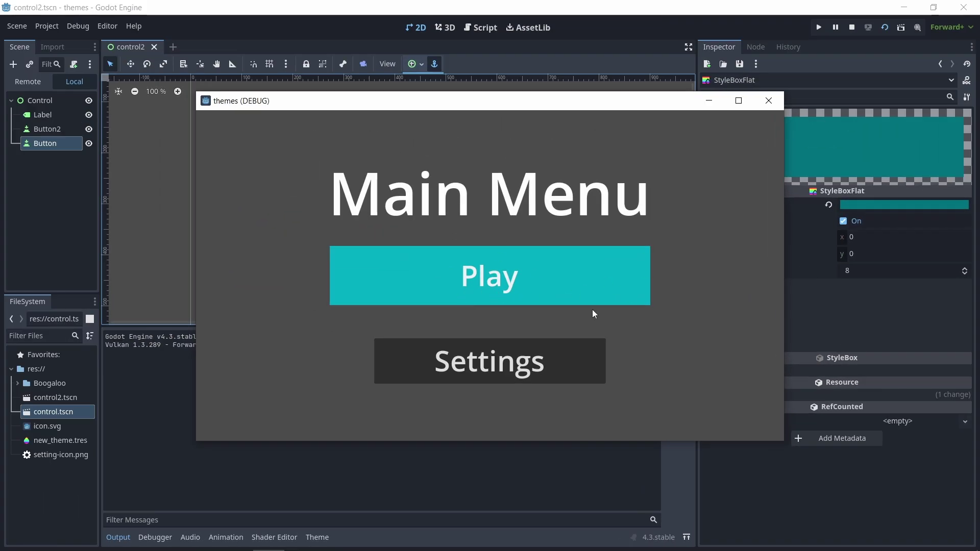
# Step: Test the Play button's hover and pressed styles in the running scene, and close the game window
pyautogui.click(562, 276)
pyautogui.click(577, 277)
pyautogui.click(602, 282)
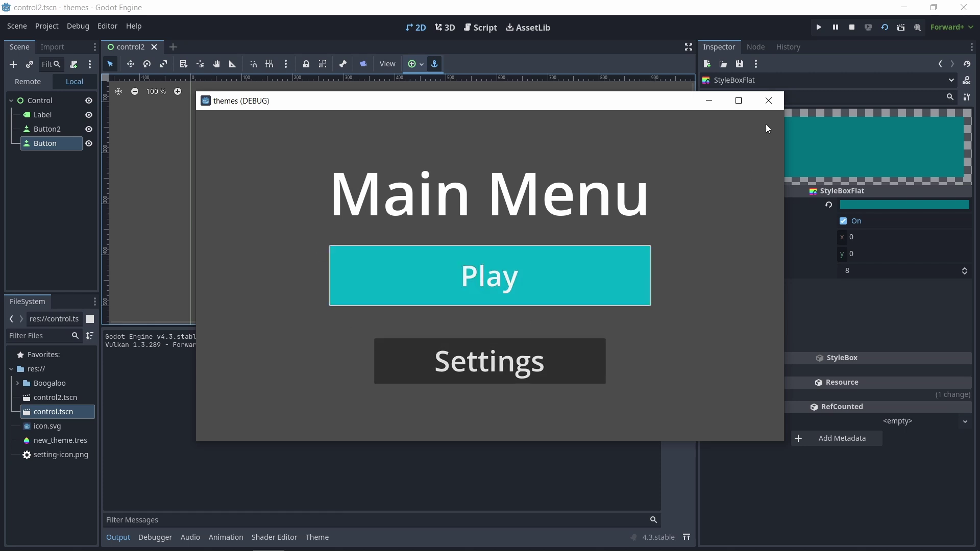
pyautogui.click(773, 101)
# Step: Override the Button type's focus style in the theme with a new StyleBoxEmpty
pyautogui.click(317, 537)
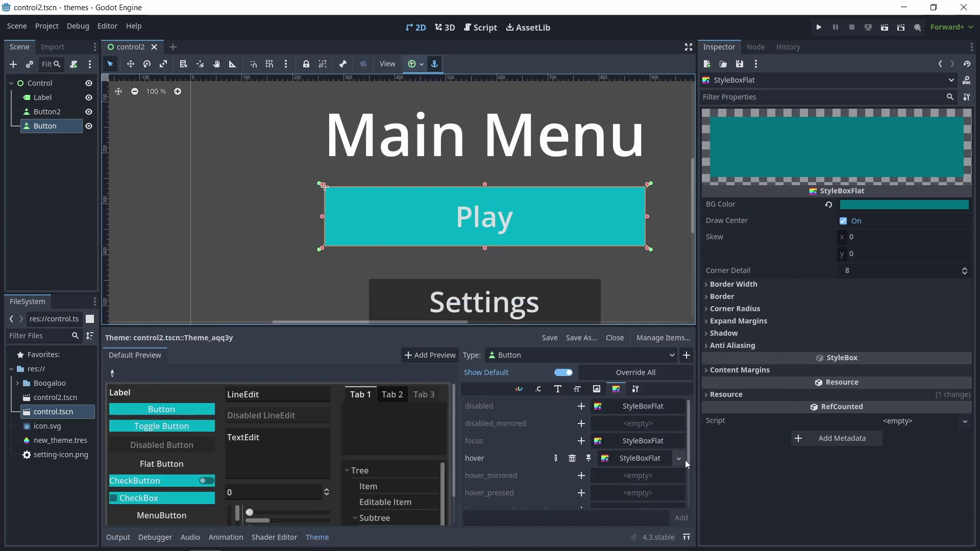
pyautogui.click(581, 440)
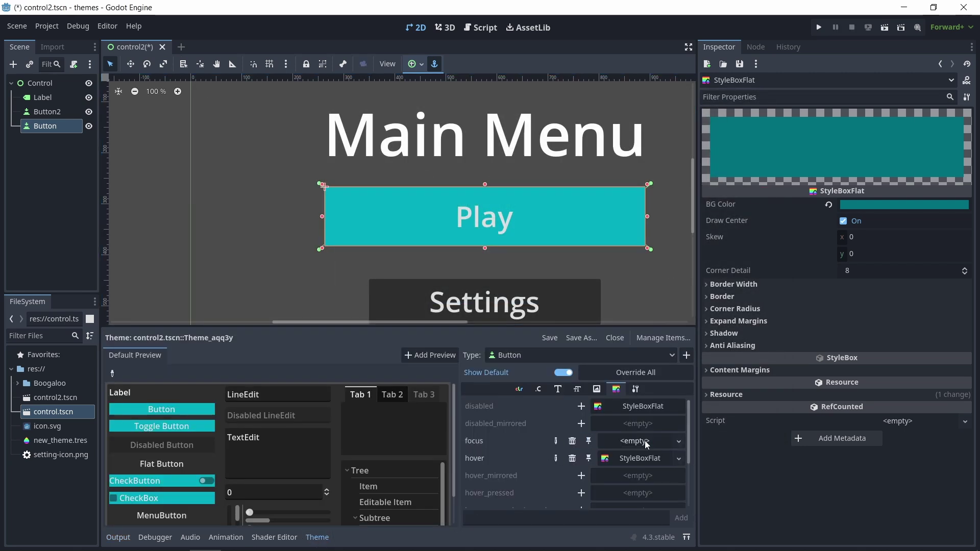
pyautogui.click(645, 441)
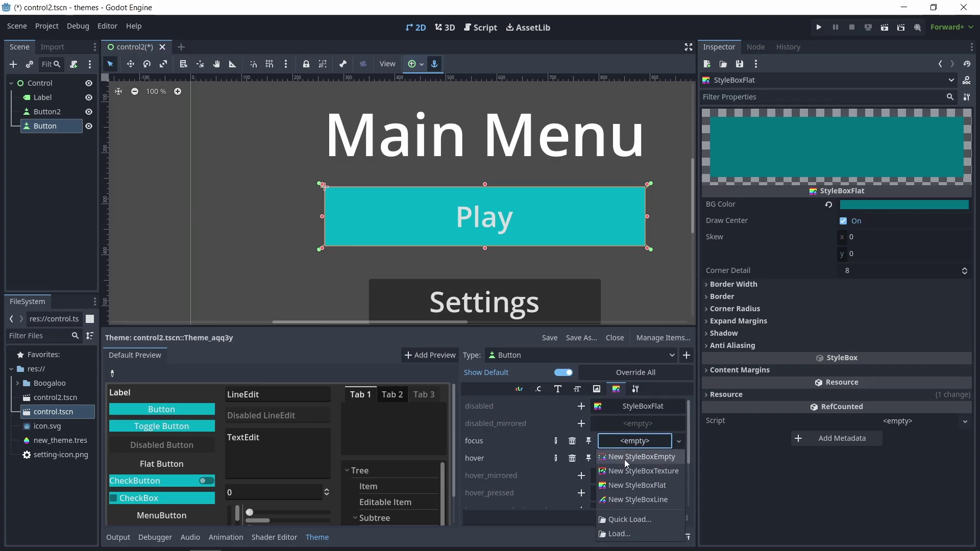
pyautogui.click(633, 456)
# Step: Run the scene again to check the Play button's focus appearance, and close it
pyautogui.click(885, 27)
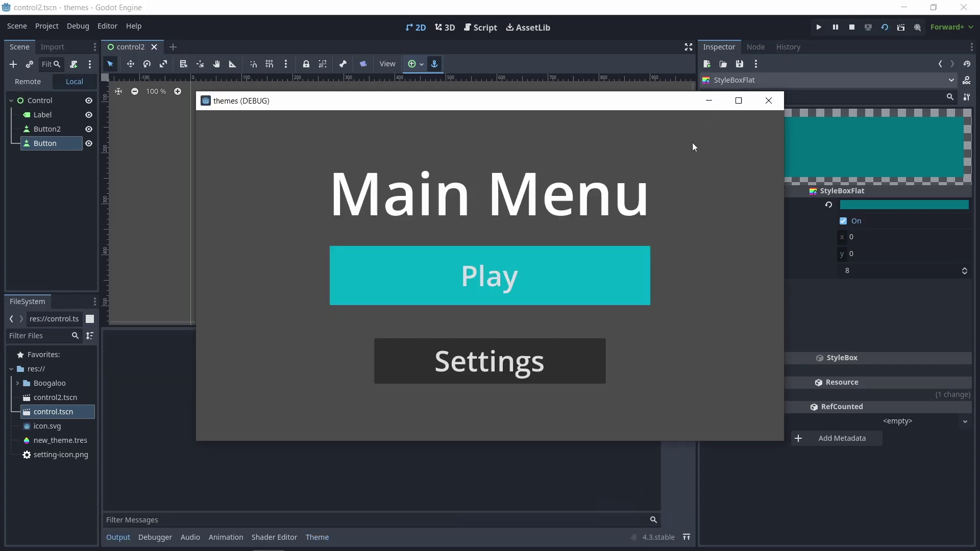
pyautogui.click(489, 287)
pyautogui.click(768, 101)
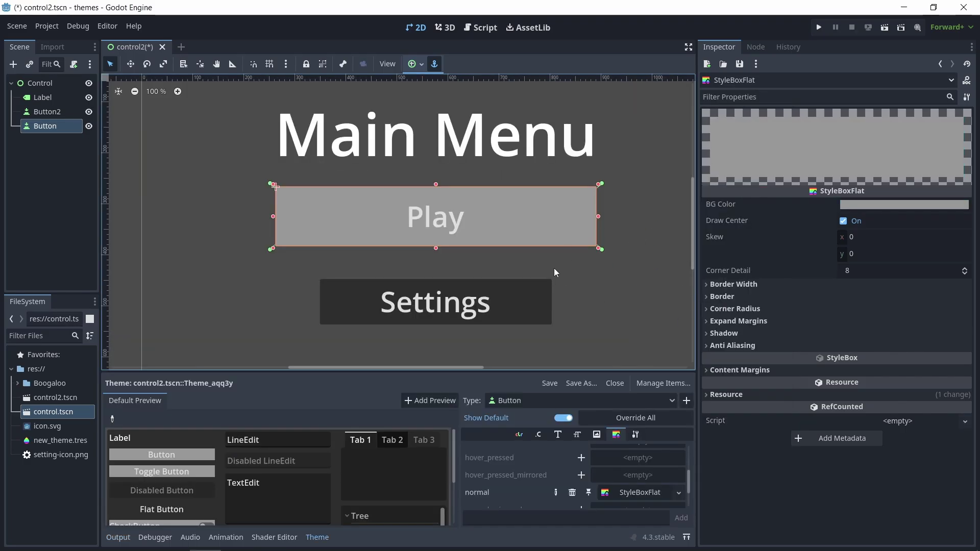
# Step: Set the background color of the normal style's StyleBoxFlat to pink, ff4697
pyautogui.click(903, 204)
pyautogui.moveTo(921, 282)
pyautogui.mouseDown()
pyautogui.moveTo(975, 261)
pyautogui.moveTo(954, 280)
pyautogui.mouseUp()
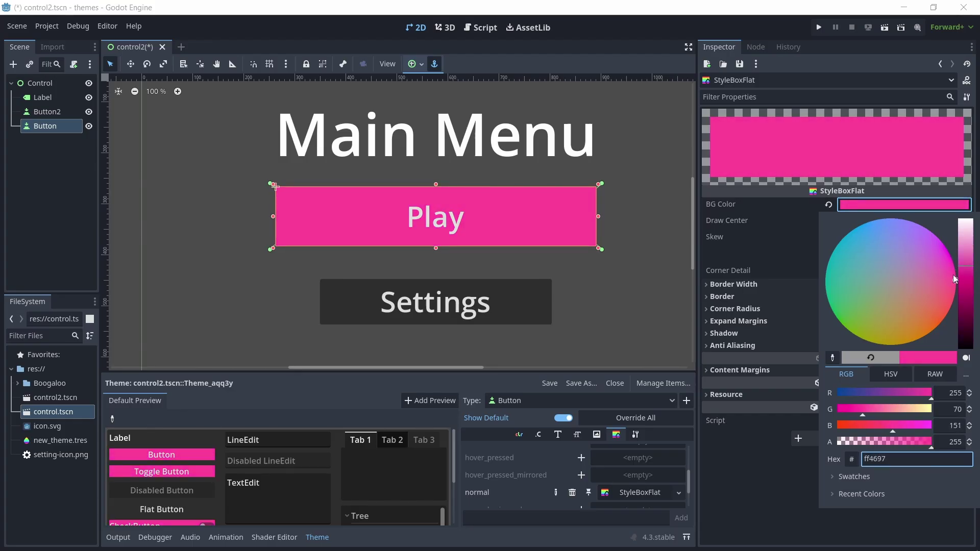
pyautogui.click(779, 16)
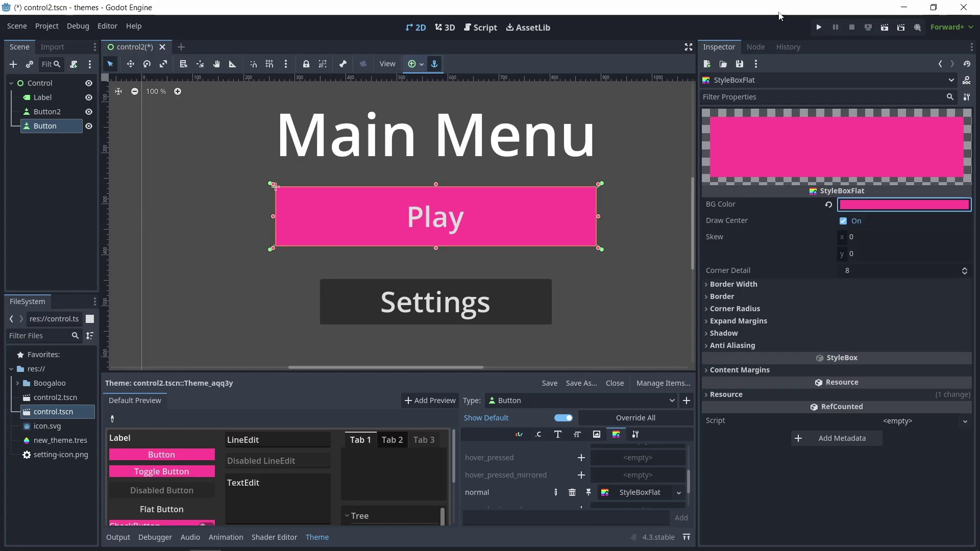
# Step: Add a border along only the bottom edge of the normal style's StyleBoxFlat
pyautogui.click(771, 284)
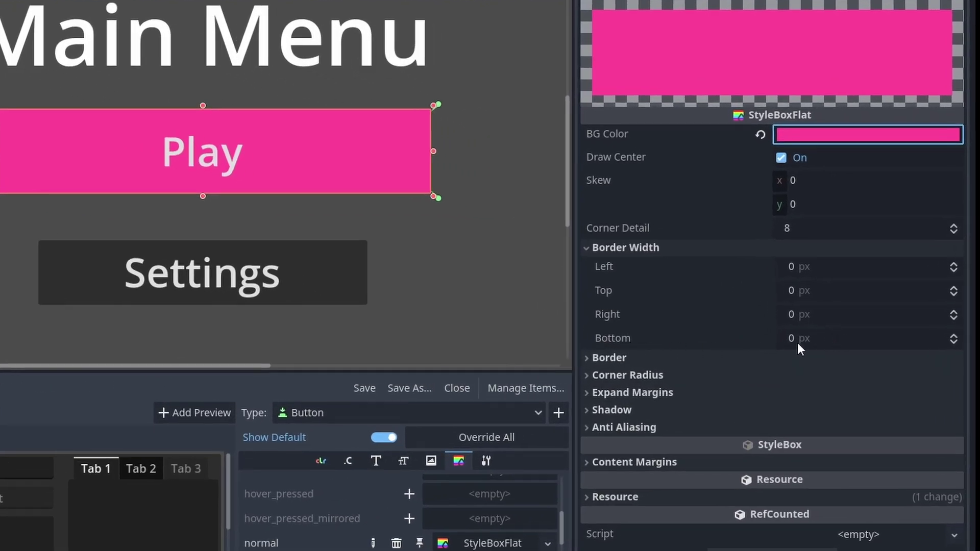
pyautogui.moveTo(798, 343); pyautogui.dragTo(830, 342)
pyautogui.click(733, 249)
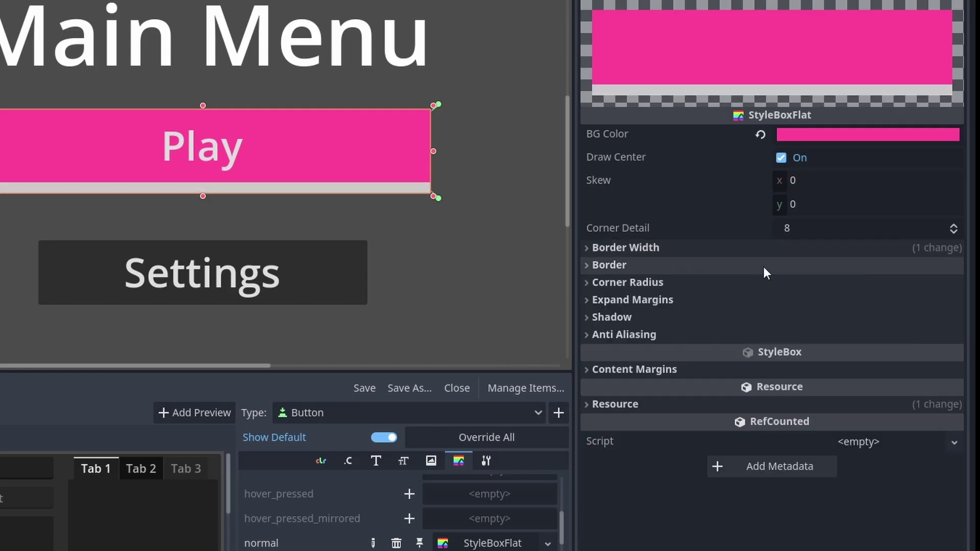
# Step: Set the StyleBoxFlat's border color to the pink sampled from its own background preview
pyautogui.click(752, 265)
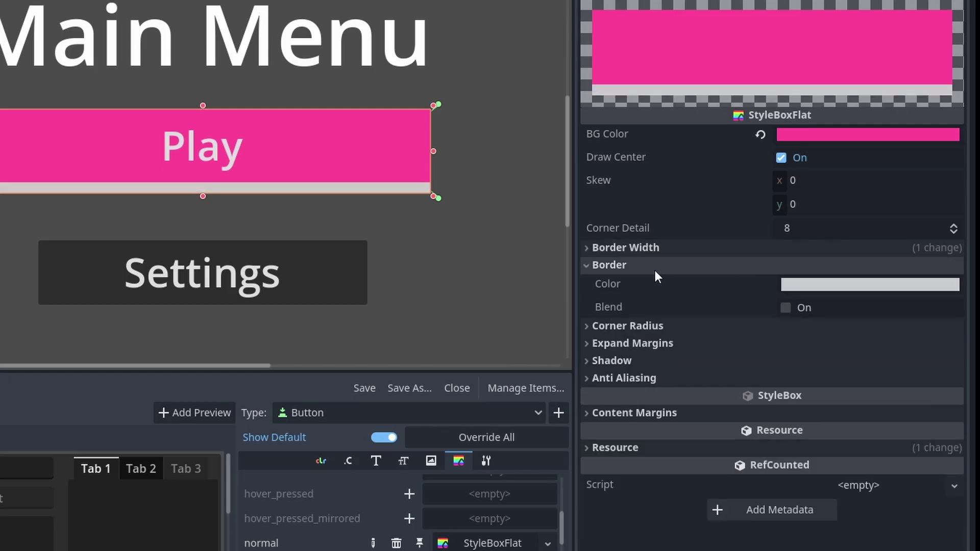
pyautogui.click(801, 284)
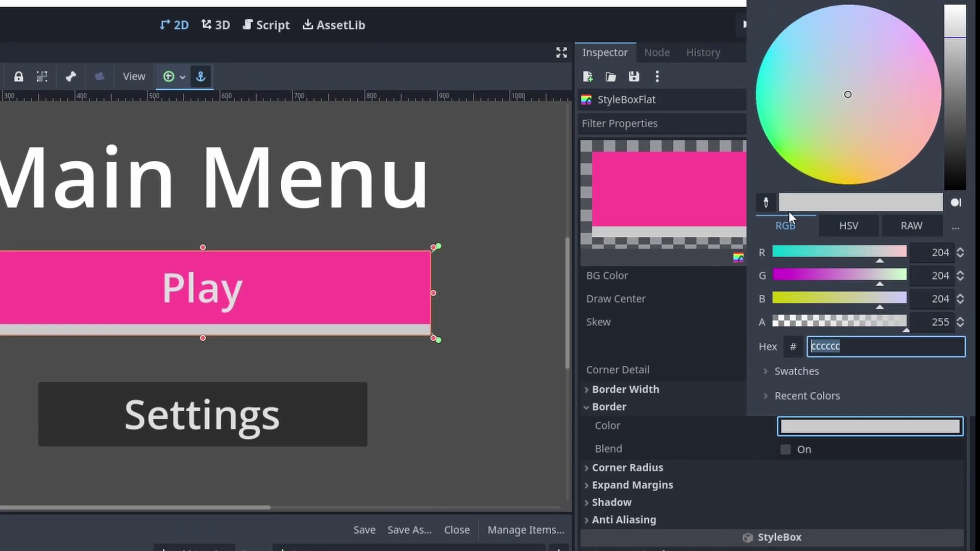
pyautogui.click(769, 202)
pyautogui.click(675, 193)
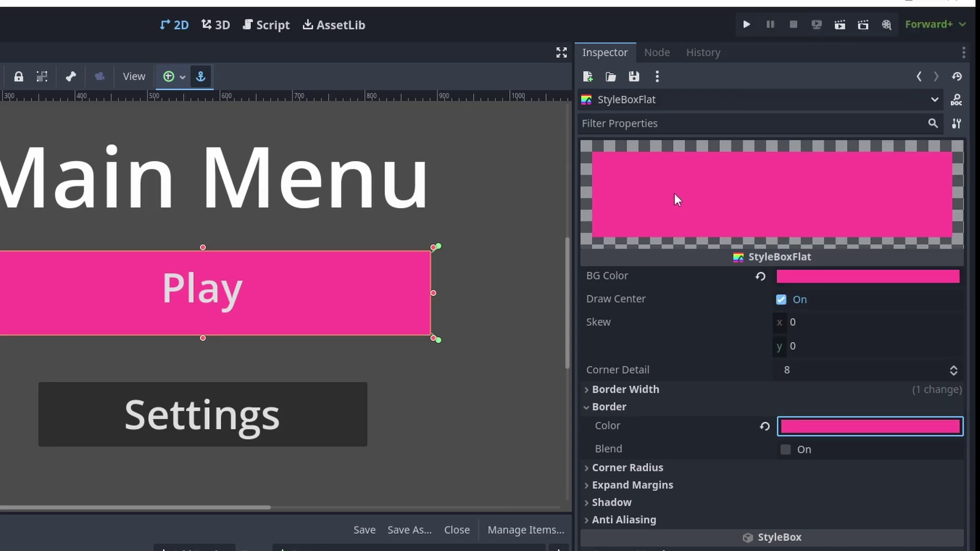
# Step: Darken the border color to a slightly deeper pink than the background
pyautogui.click(792, 424)
pyautogui.moveTo(952, 72); pyautogui.dragTo(962, 85)
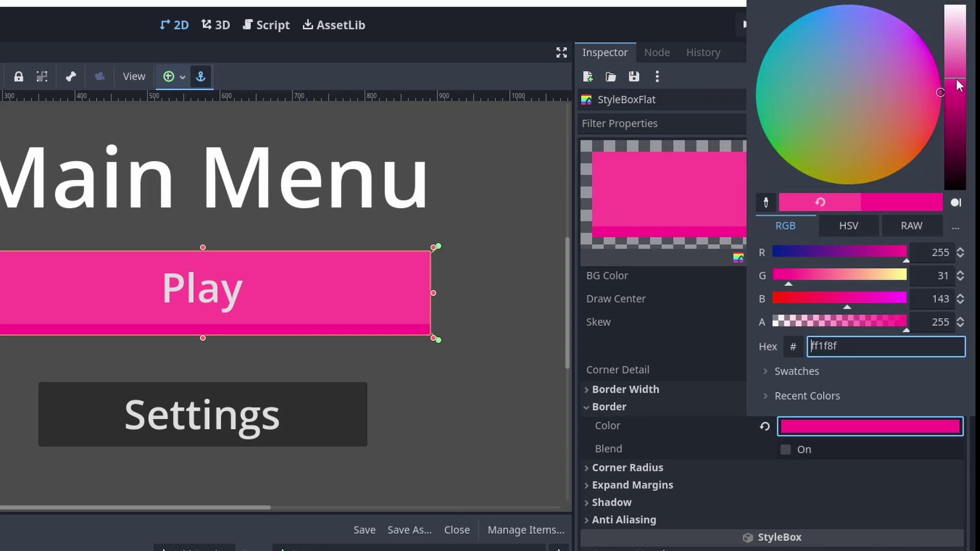
pyautogui.hotkey('ctrl', 'z')
pyautogui.click(578, 357)
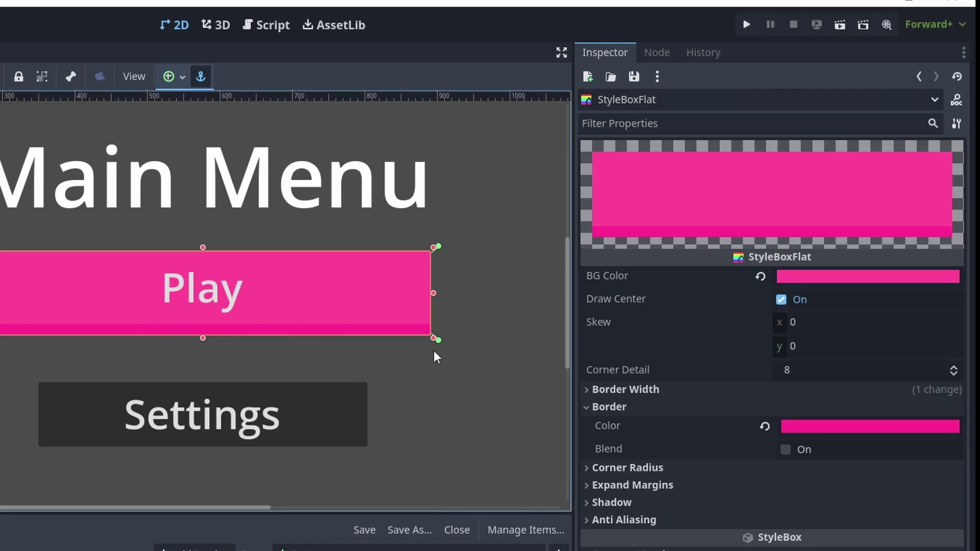
# Step: Set all four corner radii of the normal style's StyleBoxFlat to 15 px
pyautogui.click(817, 467)
pyautogui.click(820, 483)
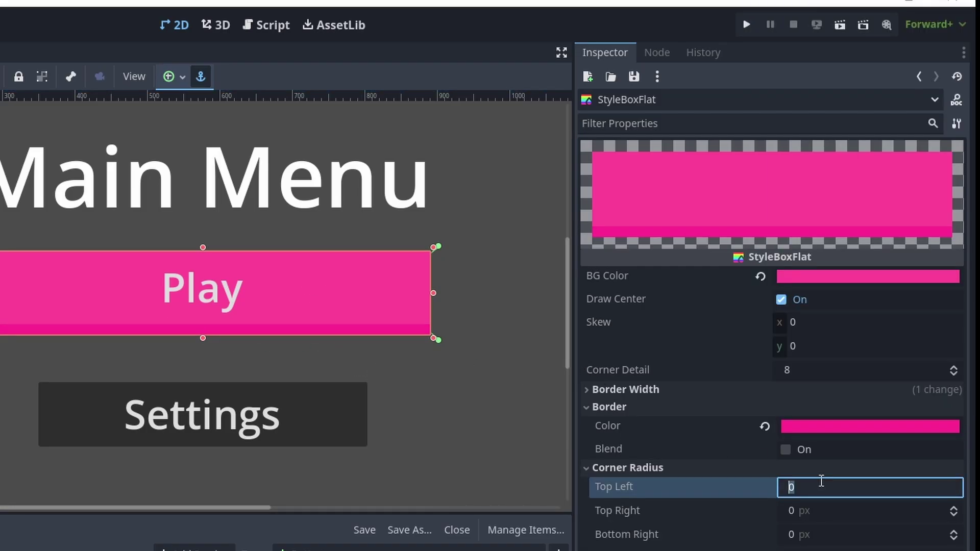
pyautogui.write('15')
pyautogui.press('Tab')
pyautogui.write('15')
pyautogui.press('Tab')
pyautogui.write('15')
pyautogui.press('Tab')
pyautogui.write('15')
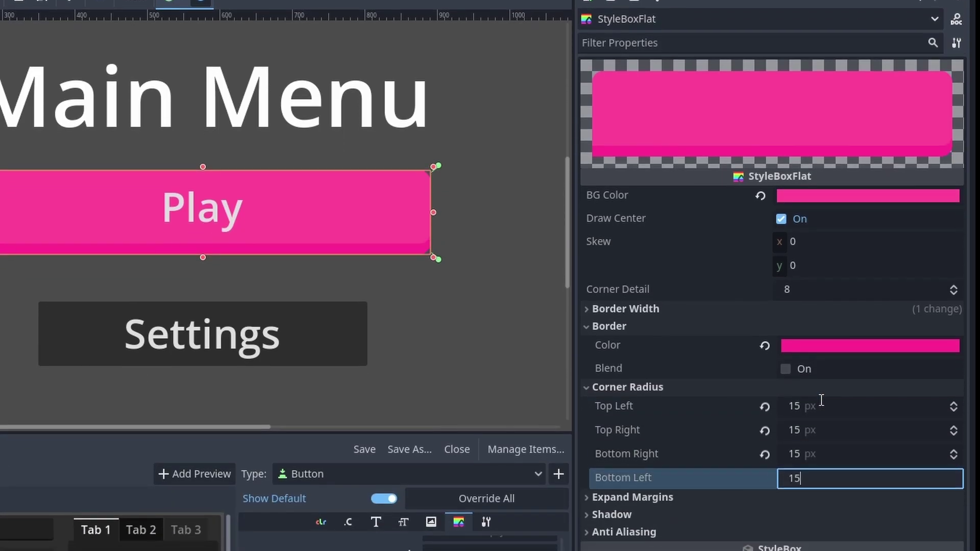
# Step: Increase all four corner radii of the normal style's StyleBoxFlat to 25 px
pyautogui.click(813, 411)
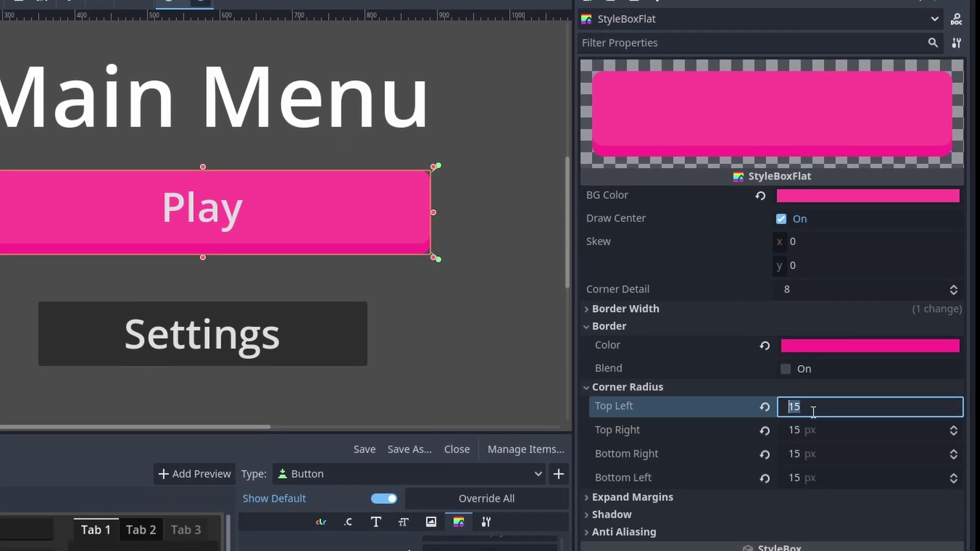
pyautogui.press('Tab')
pyautogui.write('2')
pyautogui.press('Tab')
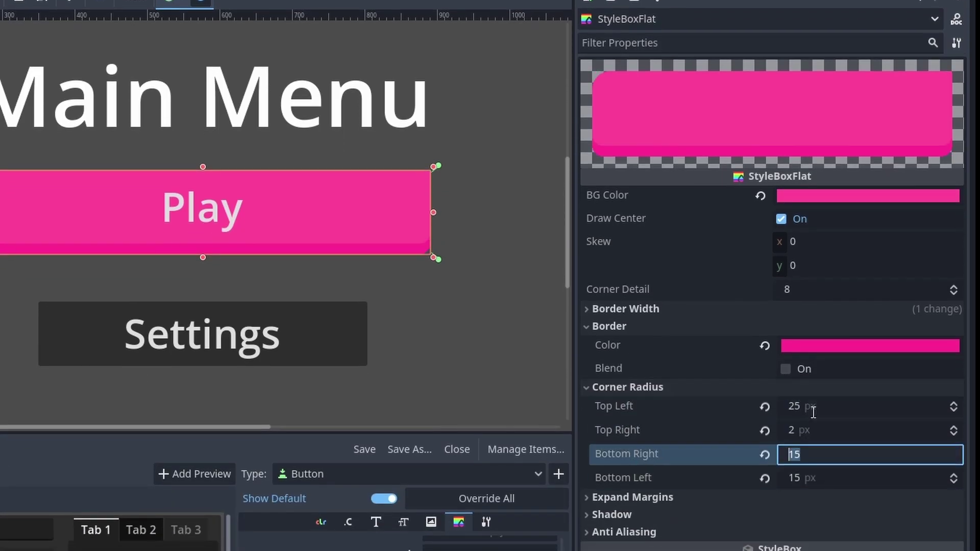
pyautogui.click(828, 429)
pyautogui.write('25')
pyautogui.press('Tab')
pyautogui.write('25')
pyautogui.press('Tab')
pyautogui.write('2')
pyautogui.press('Return')
# Step: Clear the Play button's selection and examine its rounded pink style within the whole menu
pyautogui.click(404, 375)
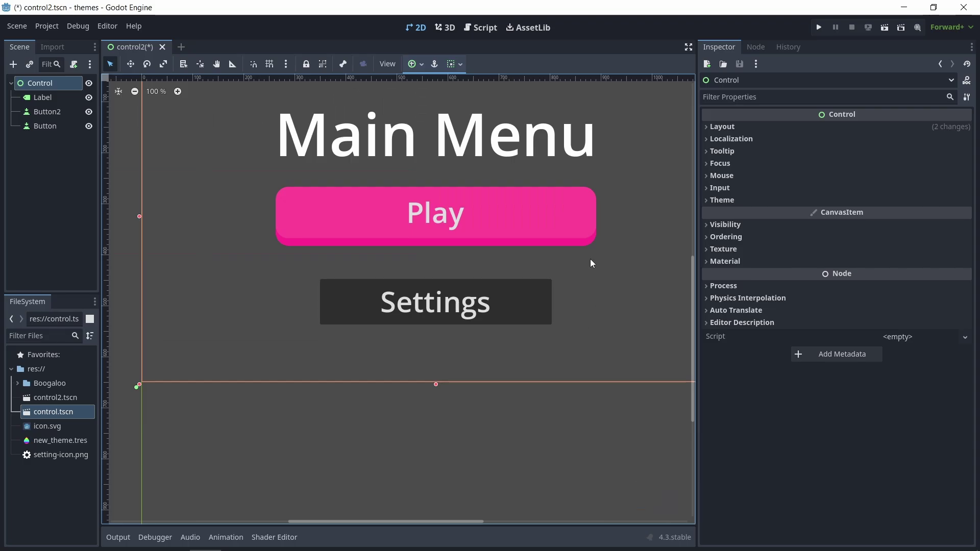
pyautogui.moveTo(429, 262); pyautogui.dragTo(485, 358, button='middle')
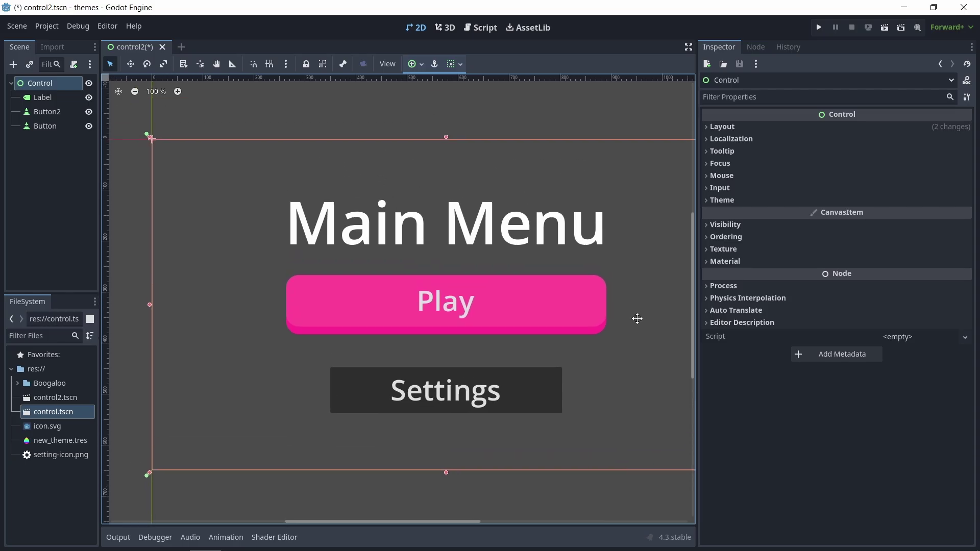
pyautogui.moveTo(637, 319); pyautogui.dragTo(588, 286, button='middle')
# Step: Copy the Play button theme's normal StyleBoxFlat onto its pressed style and make the pressed copy unique
pyautogui.click(439, 300)
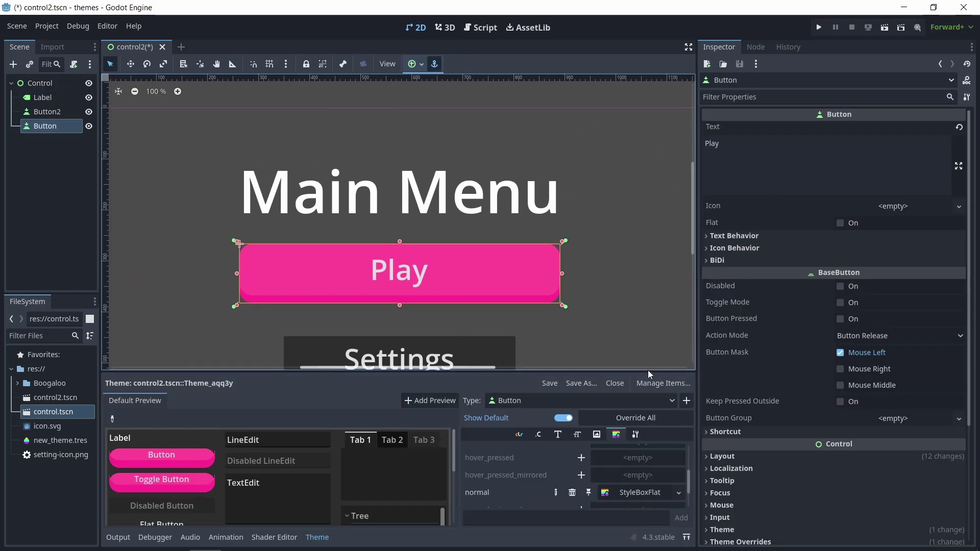
pyautogui.moveTo(648, 308); pyautogui.dragTo(647, 322)
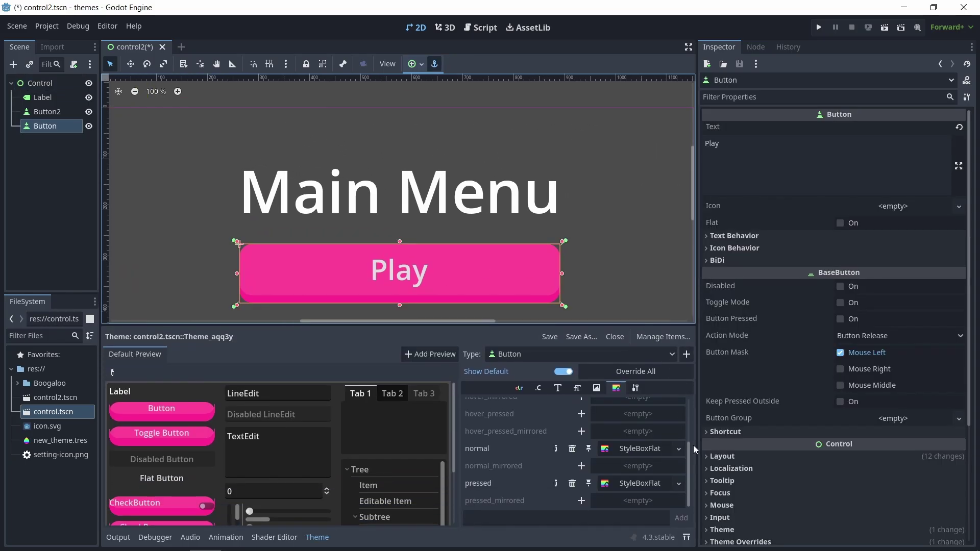
pyautogui.click(642, 484)
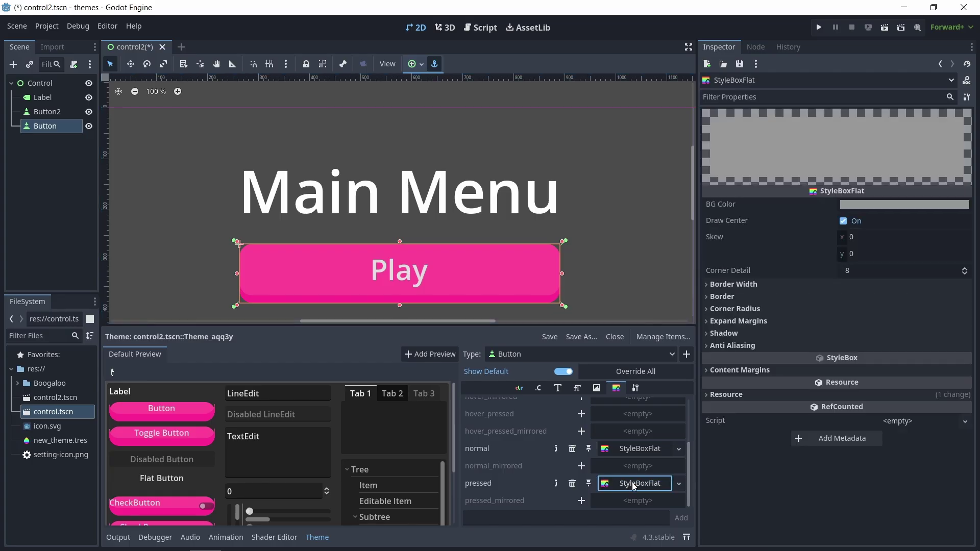
pyautogui.click(679, 484)
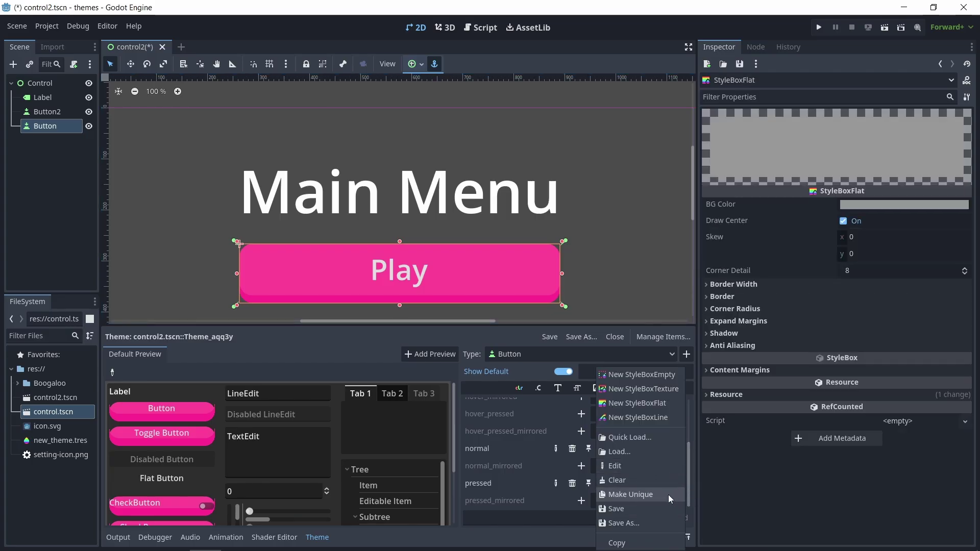
pyautogui.click(666, 494)
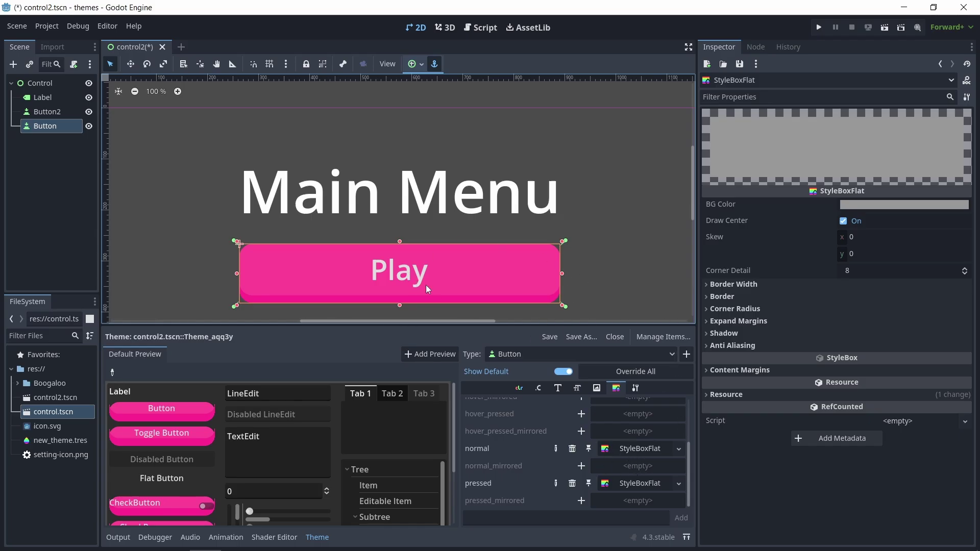
pyautogui.moveTo(638, 448); pyautogui.dragTo(631, 484)
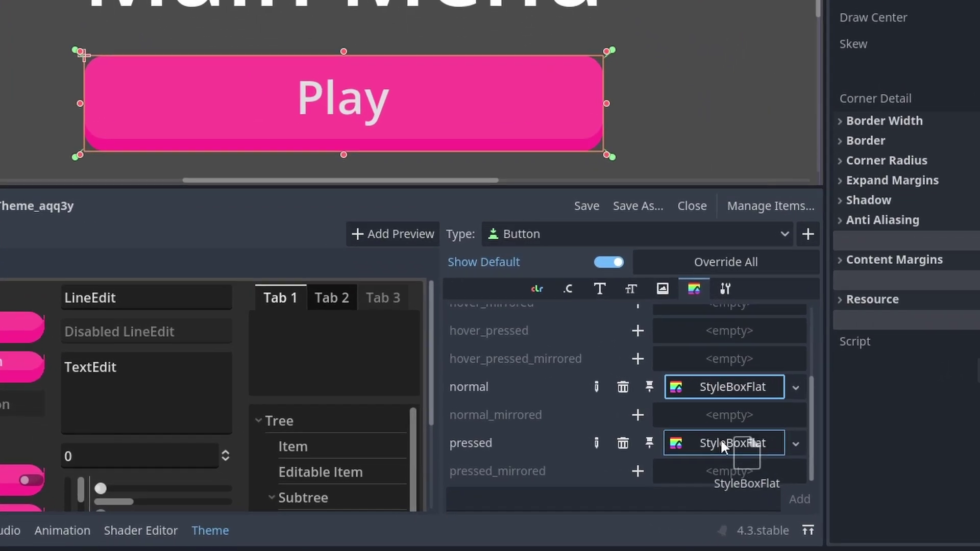
pyautogui.moveTo(721, 443); pyautogui.dragTo(721, 445)
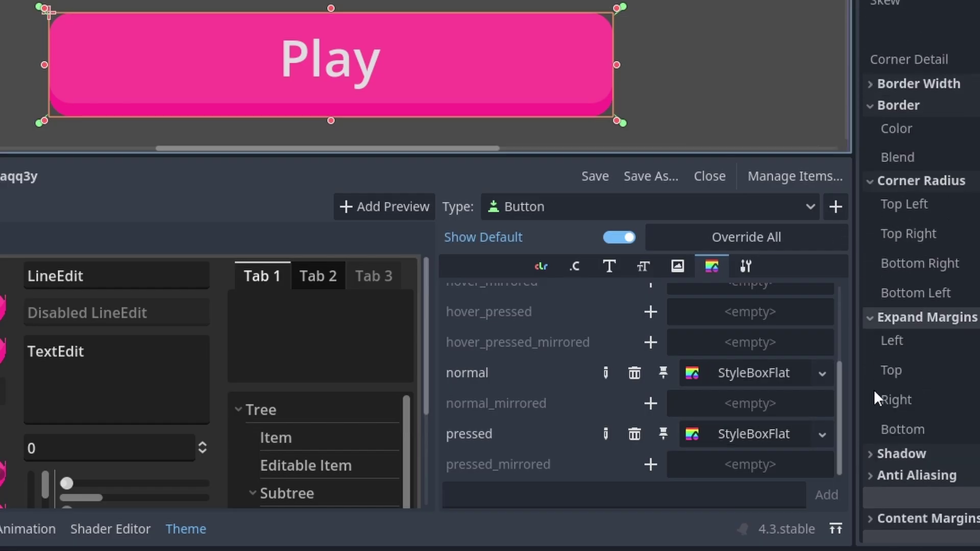
pyautogui.click(823, 435)
pyautogui.click(810, 449)
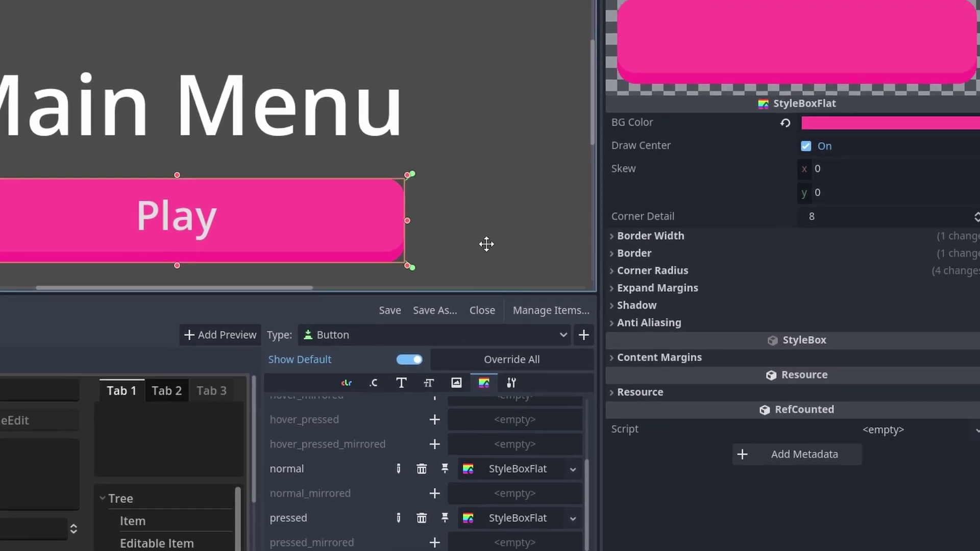
# Step: Reset the pressed style's bottom border width to 0 and set its top border width to 15 px
pyautogui.moveTo(485, 243); pyautogui.dragTo(510, 191, button='middle')
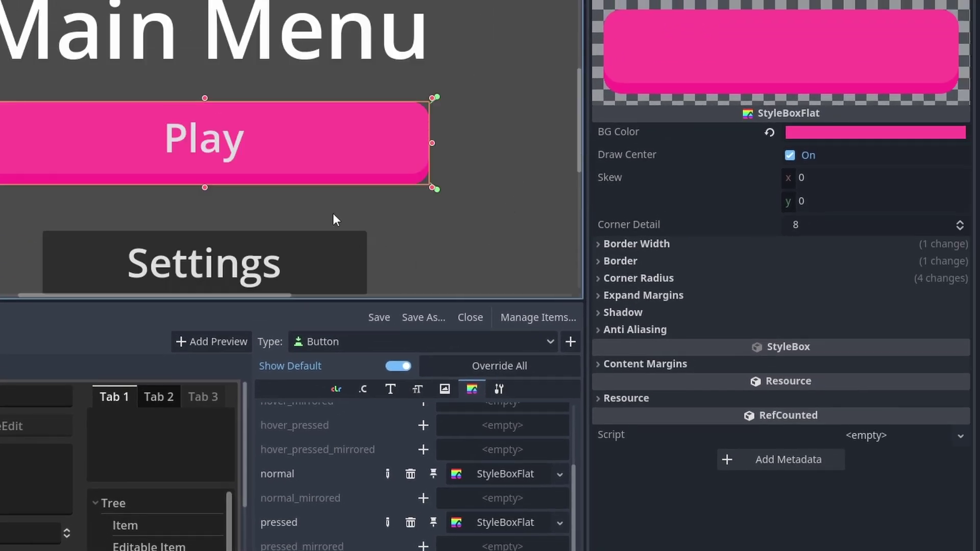
pyautogui.click(681, 243)
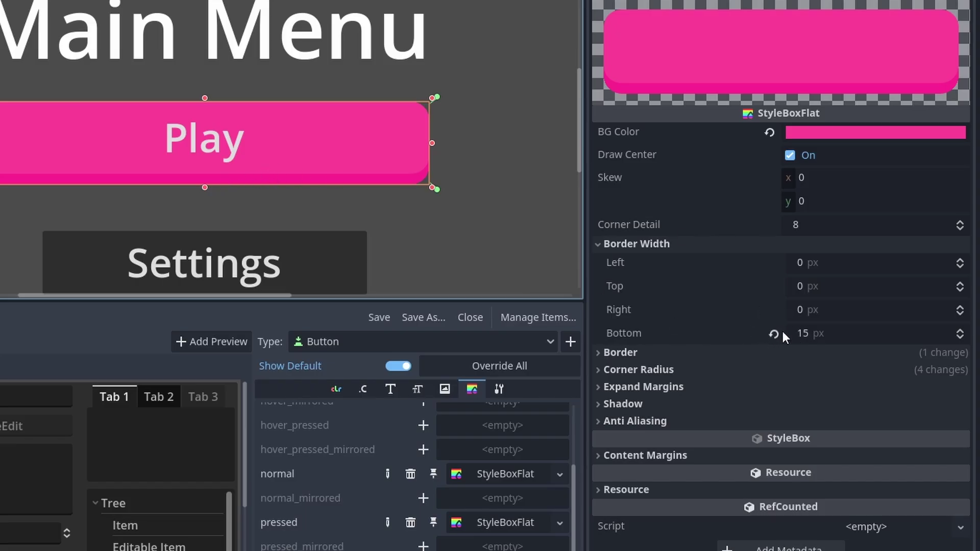
pyautogui.click(774, 333)
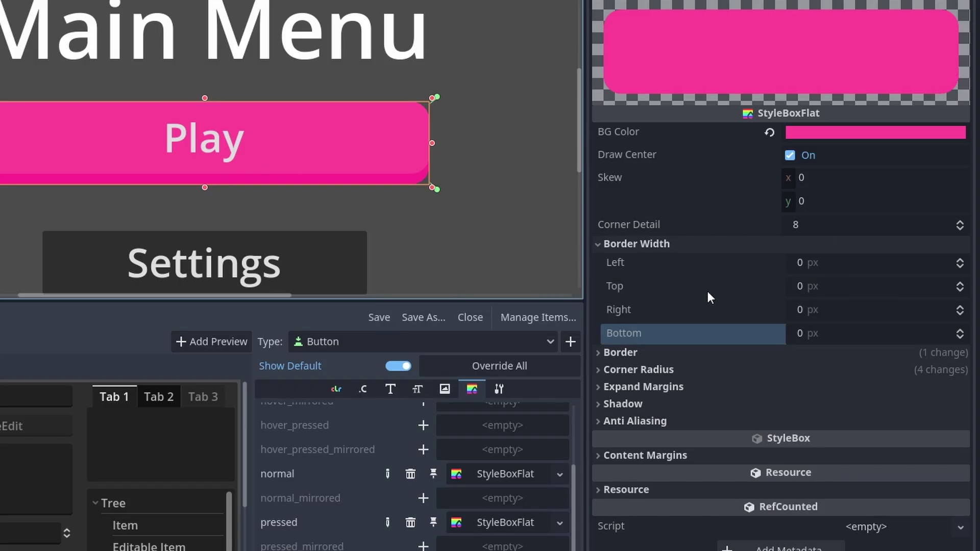
pyautogui.click(804, 278)
pyautogui.write('10')
pyautogui.press('Return')
pyautogui.click(724, 245)
# Step: Reset the pressed style's border color and make it fully transparent by lowering its alpha to 0
pyautogui.click(704, 265)
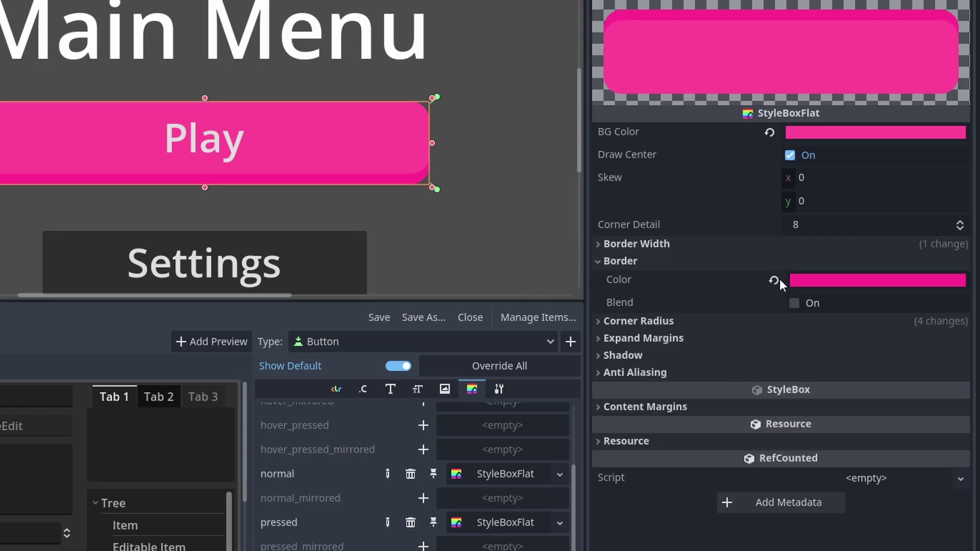
pyautogui.click(774, 279)
pyautogui.click(825, 281)
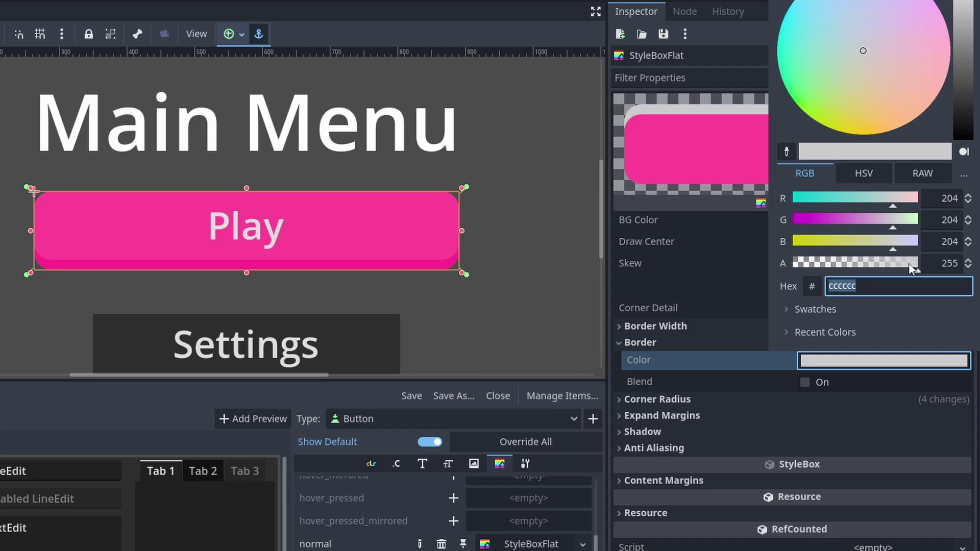
pyautogui.moveTo(912, 268); pyautogui.dragTo(728, 271)
pyautogui.click(724, 124)
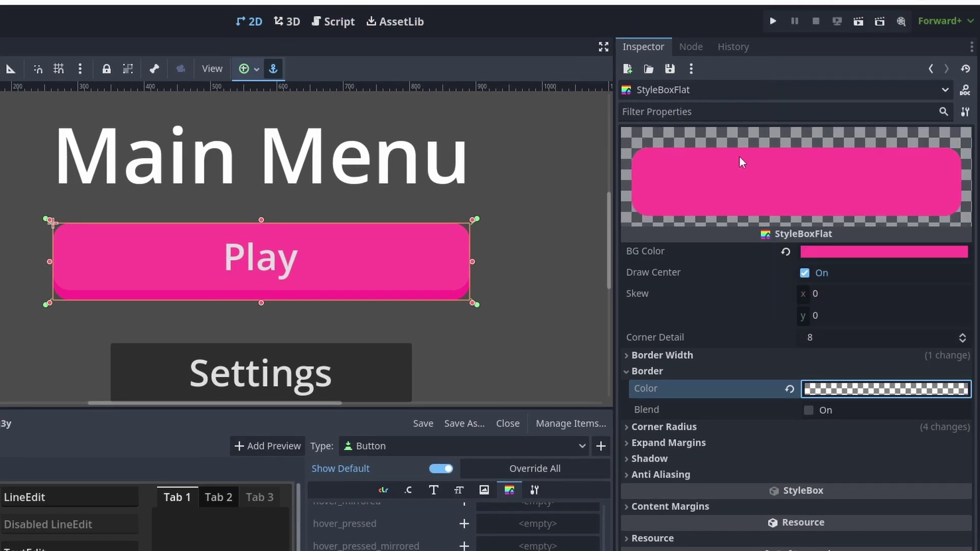
# Step: Re-enter 15 px as the pressed style's top border width and check its border color
pyautogui.click(703, 369)
pyautogui.click(704, 356)
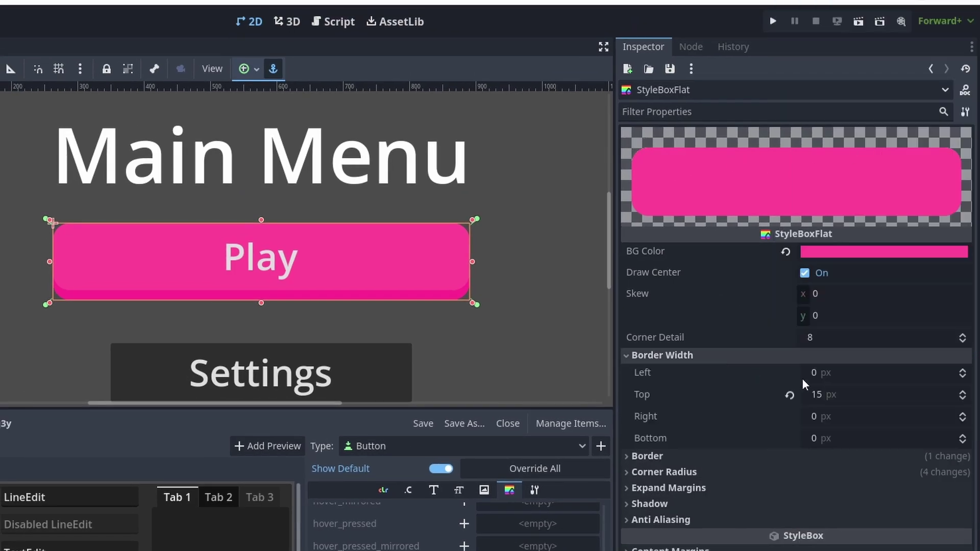
pyautogui.click(838, 394)
pyautogui.moveTo(838, 394); pyautogui.dragTo(909, 394)
pyautogui.click(839, 395)
pyautogui.write('15')
pyautogui.press('Return')
pyautogui.click(735, 358)
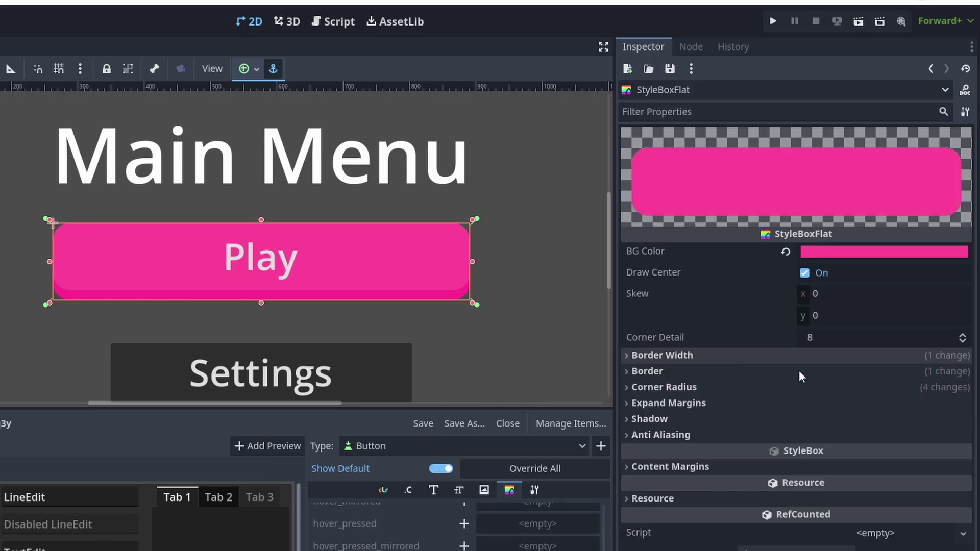
pyautogui.click(817, 371)
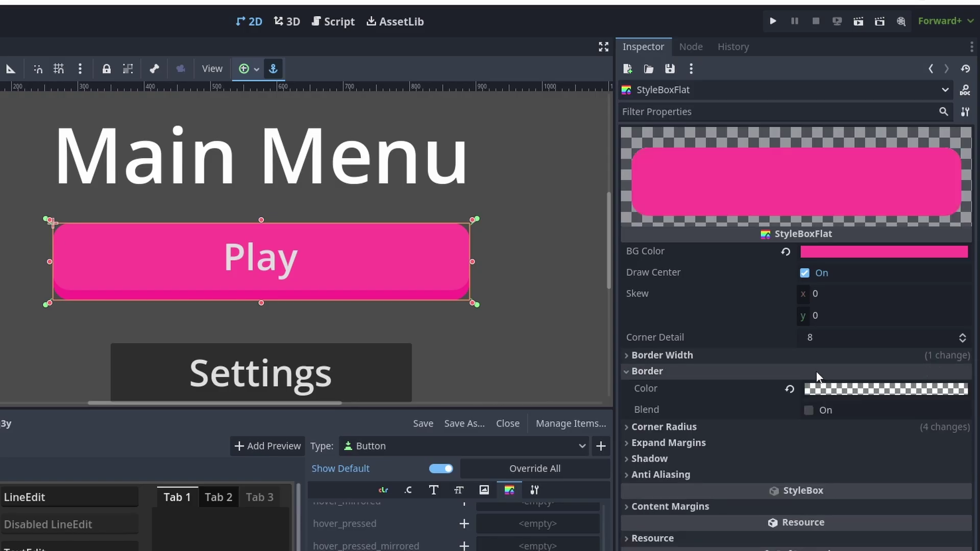
pyautogui.click(816, 372)
pyautogui.click(800, 387)
pyautogui.click(806, 390)
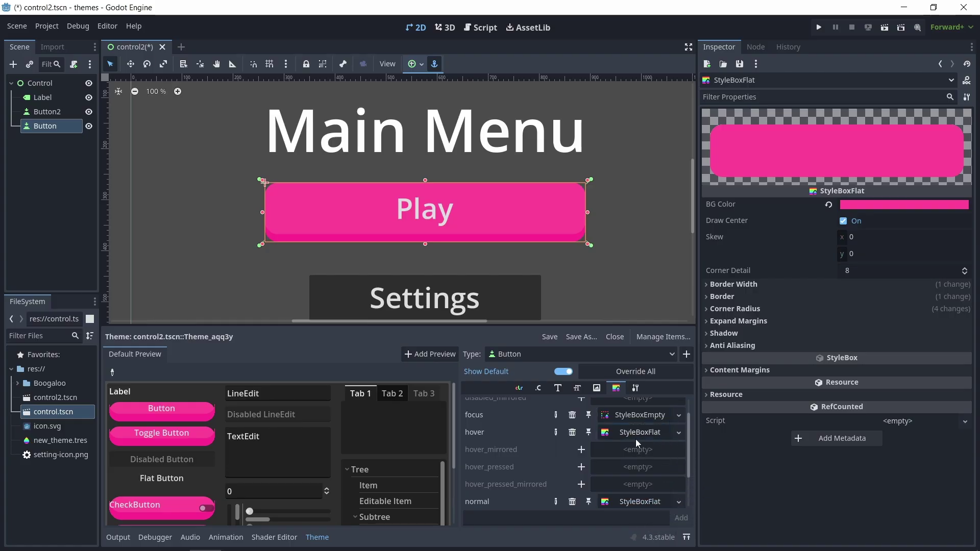
# Step: Run the current scene and test the Play button's pressed look with several presses
pyautogui.click(607, 307)
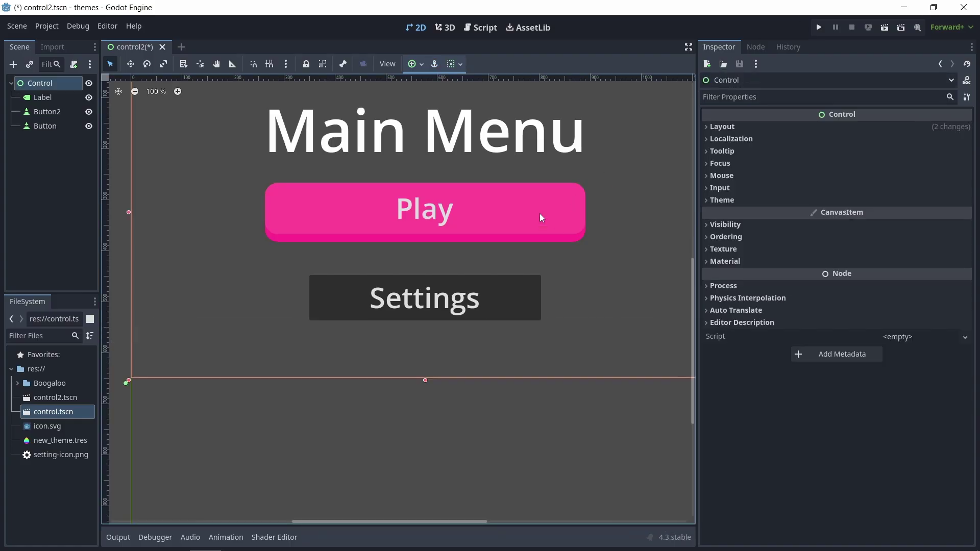
pyautogui.click(884, 27)
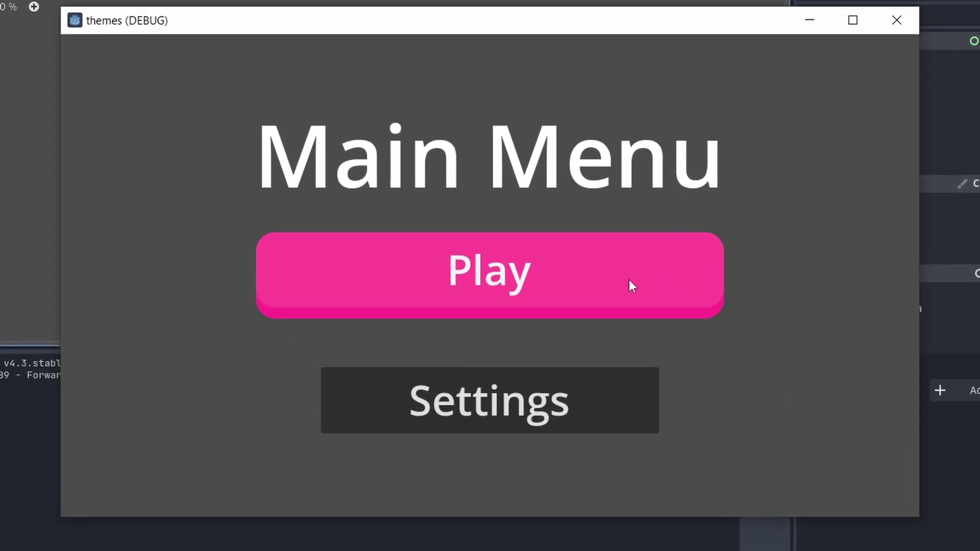
pyautogui.click(629, 280)
pyautogui.click(629, 280)
pyautogui.click(636, 277)
pyautogui.click(636, 278)
pyautogui.click(437, 291)
pyautogui.click(903, 27)
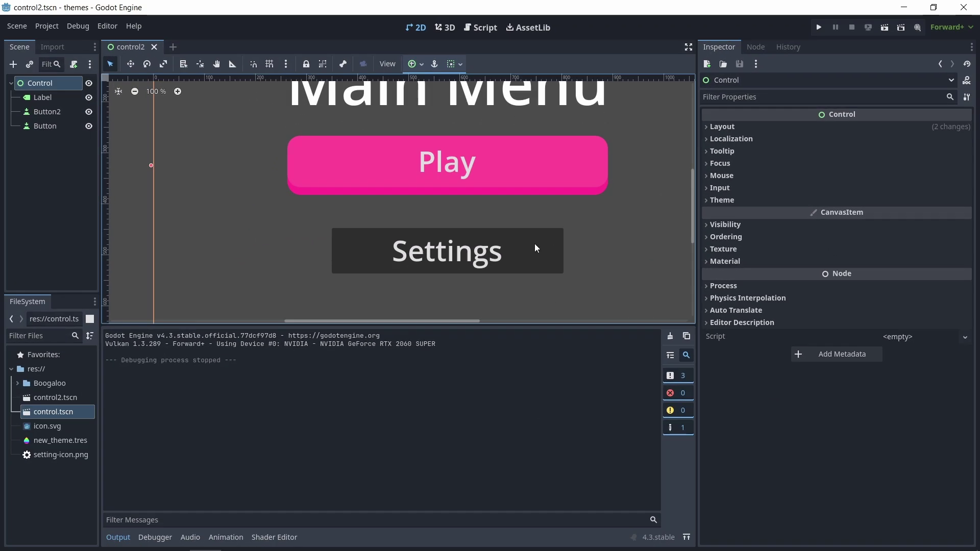
# Step: Try new_theme.tres as the Settings button's theme and undo the assignment
pyautogui.click(519, 298)
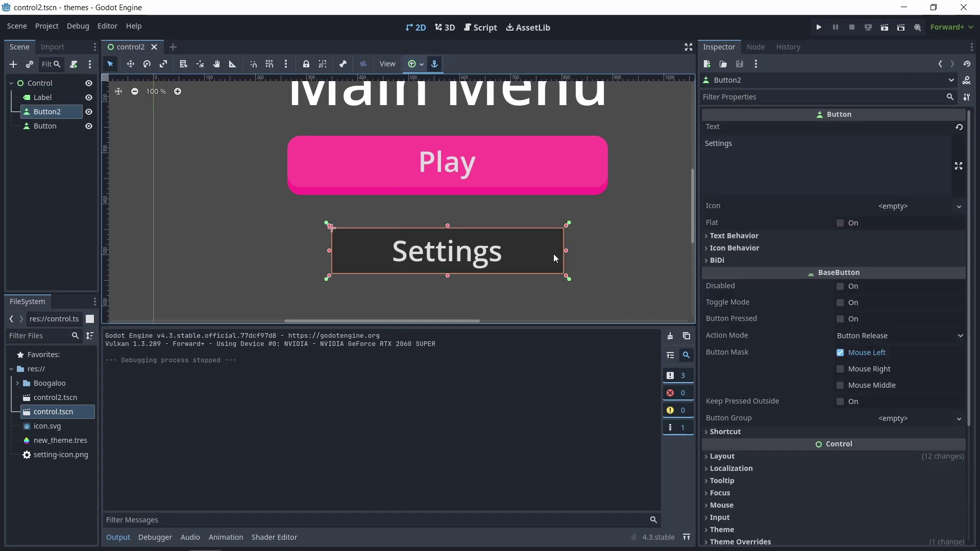
pyautogui.moveTo(975, 262); pyautogui.dragTo(975, 386)
pyautogui.click(898, 369)
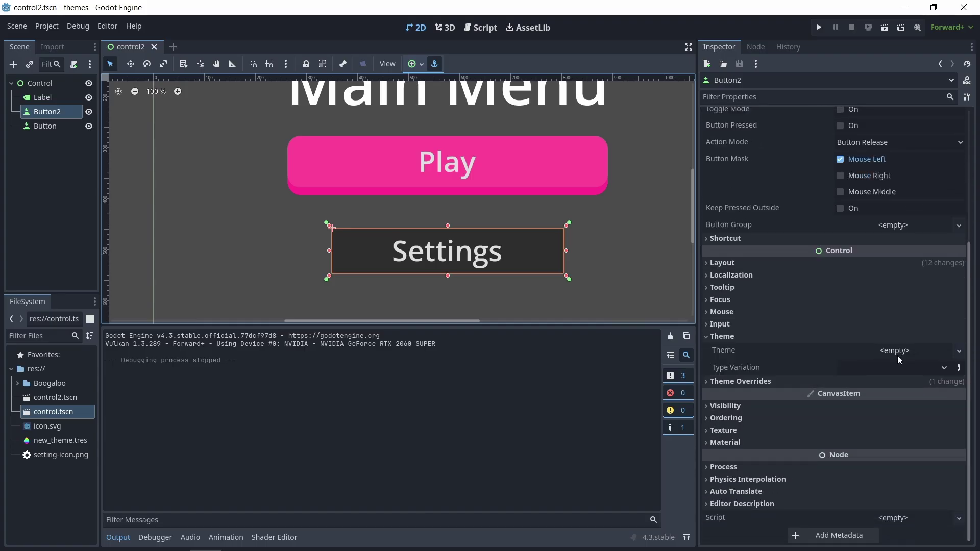
pyautogui.moveTo(60, 442); pyautogui.dragTo(895, 350)
pyautogui.click(627, 255)
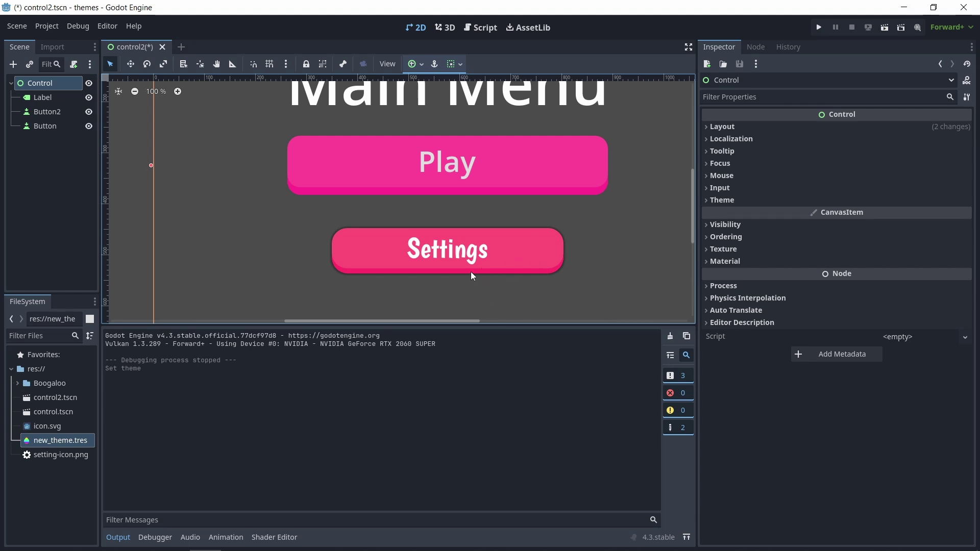
pyautogui.hotkey('ctrl', 'z')
# Step: Save the Play button's theme as a reusable resource file named my_theme2.tres
pyautogui.click(500, 193)
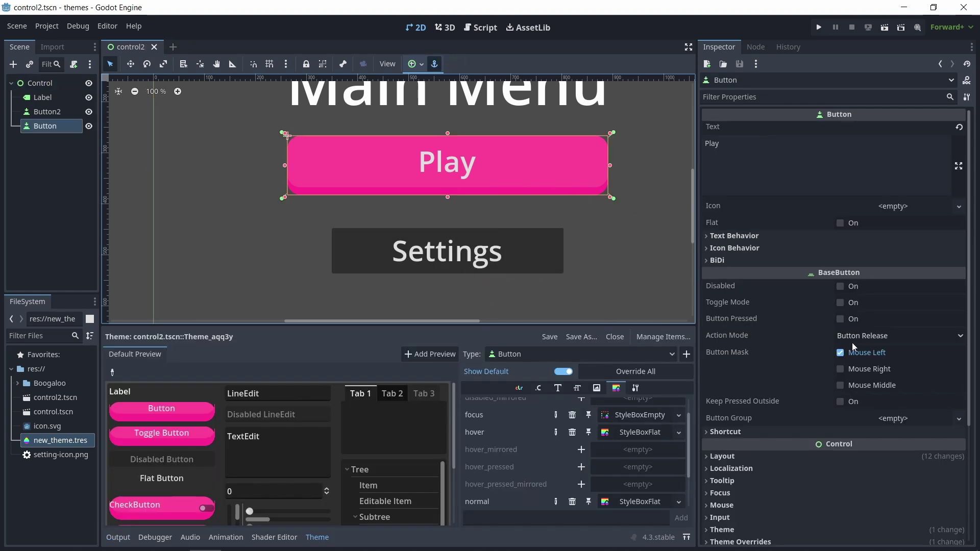
pyautogui.moveTo(976, 276); pyautogui.dragTo(968, 371)
pyautogui.click(721, 369)
pyautogui.click(879, 383)
pyautogui.click(959, 383)
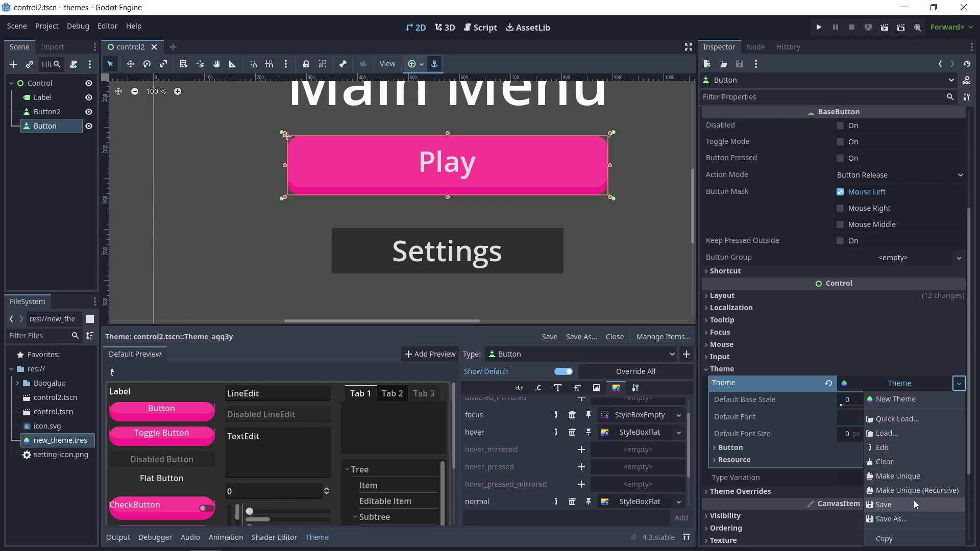
pyautogui.click(914, 521)
pyautogui.write('my_theme2.tres')
pyautogui.click(394, 441)
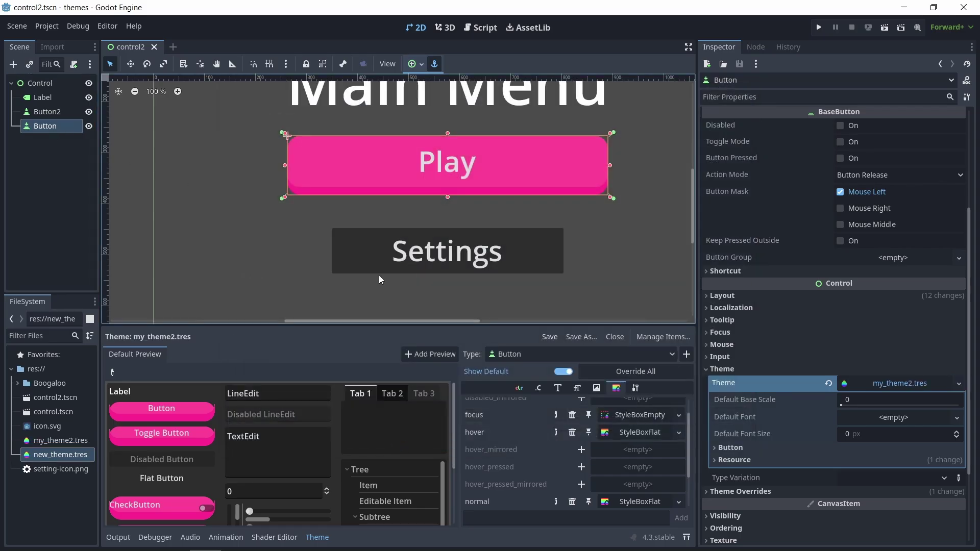
# Step: Assign my_theme2.tres as the Settings button's theme and run the project to test the buttons
pyautogui.click(46, 112)
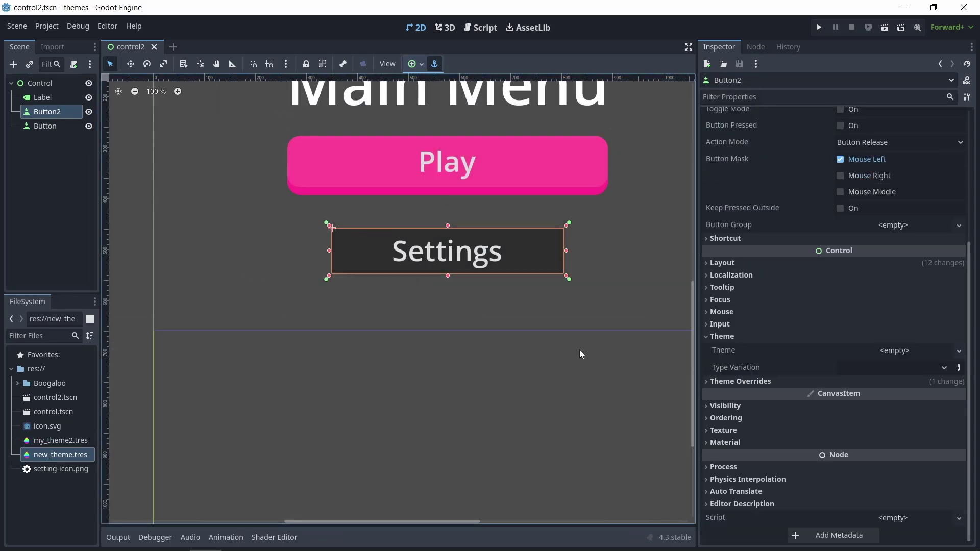
pyautogui.moveTo(51, 440); pyautogui.dragTo(898, 351)
pyautogui.click(641, 235)
pyautogui.click(819, 27)
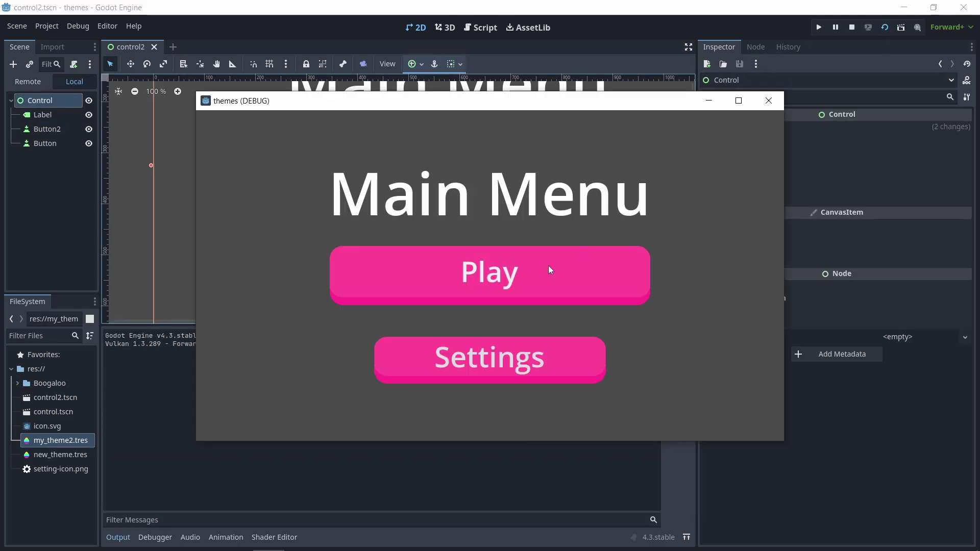
pyautogui.click(548, 267)
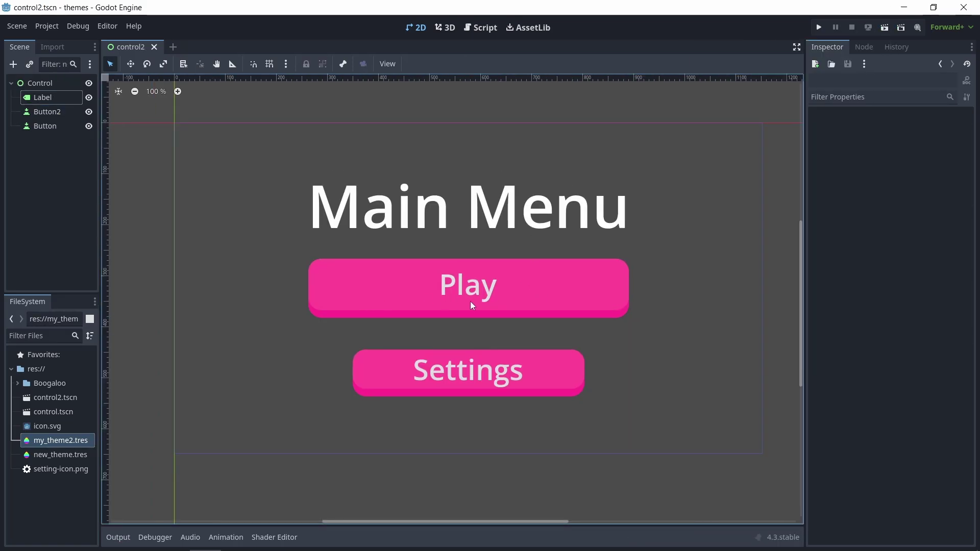
# Step: Set the background color of the Button type's normal StyleBoxFlat in my_theme2.tres to ff326b
pyautogui.click(568, 299)
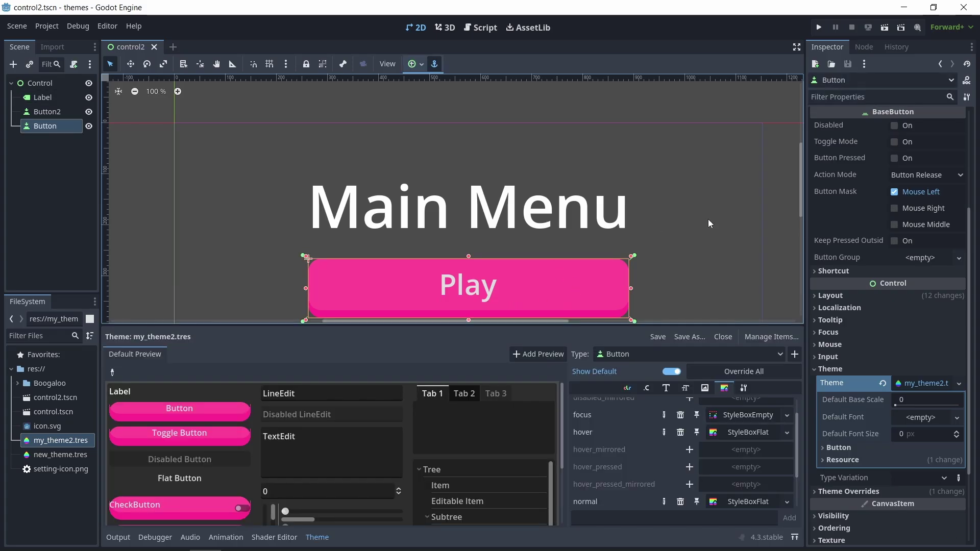
pyautogui.click(935, 369)
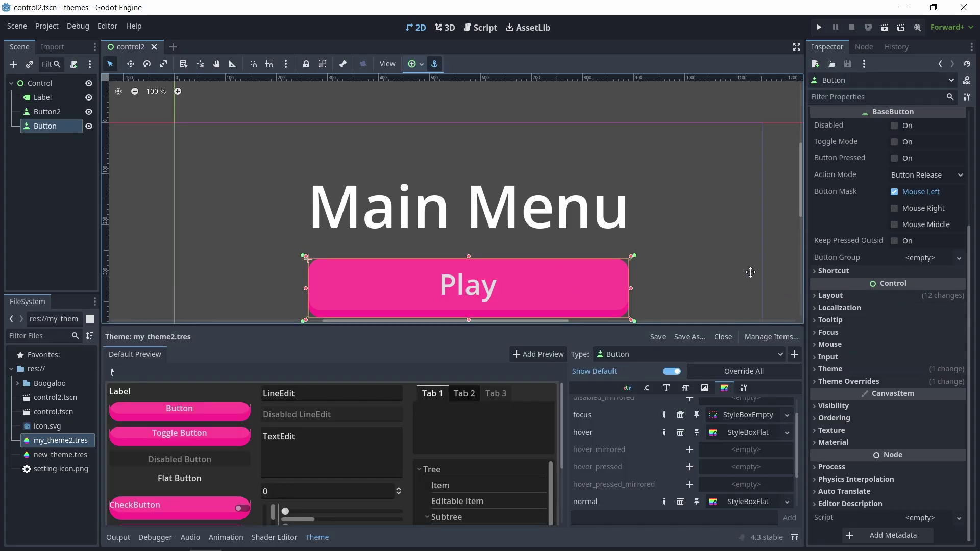
pyautogui.moveTo(746, 267); pyautogui.dragTo(743, 158, button='middle')
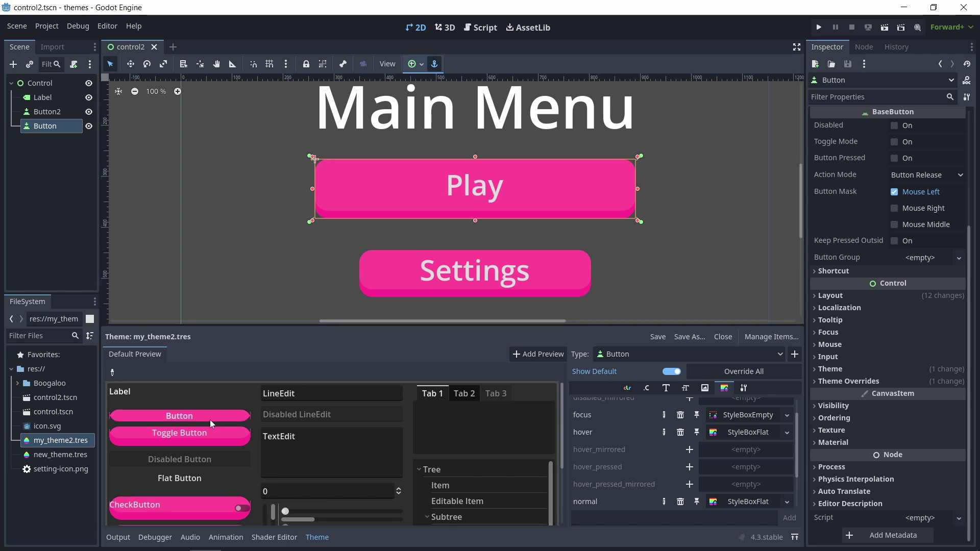
pyautogui.click(724, 388)
pyautogui.scroll(-3, 797, 434)
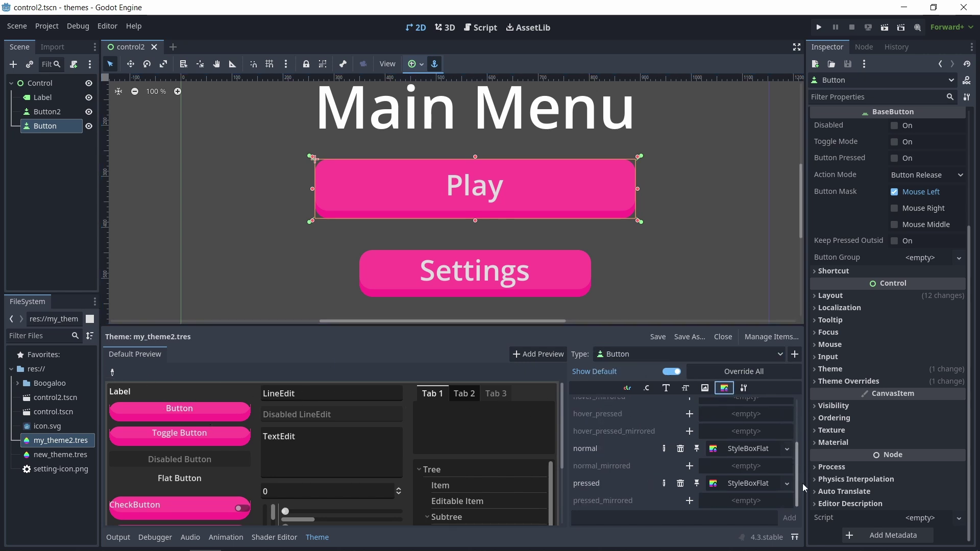
pyautogui.click(755, 450)
pyautogui.click(928, 206)
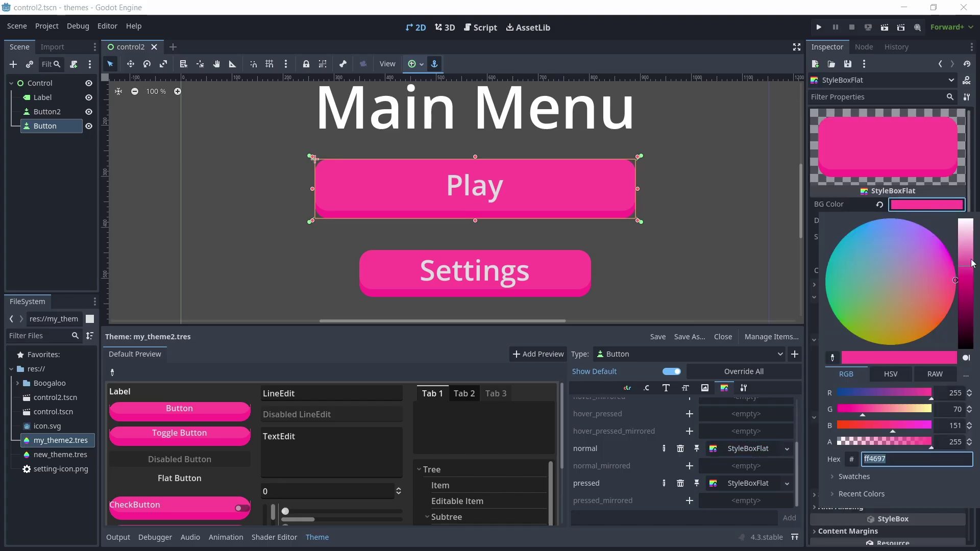
pyautogui.moveTo(971, 264)
pyautogui.mouseDown()
pyautogui.moveTo(964, 285)
pyautogui.moveTo(961, 276)
pyautogui.moveTo(973, 303)
pyautogui.mouseUp()
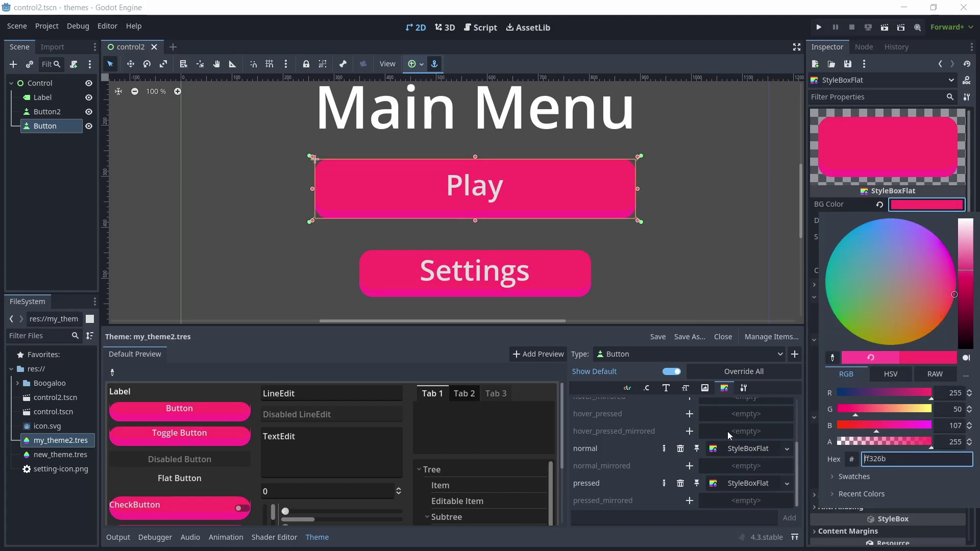
pyautogui.click(925, 183)
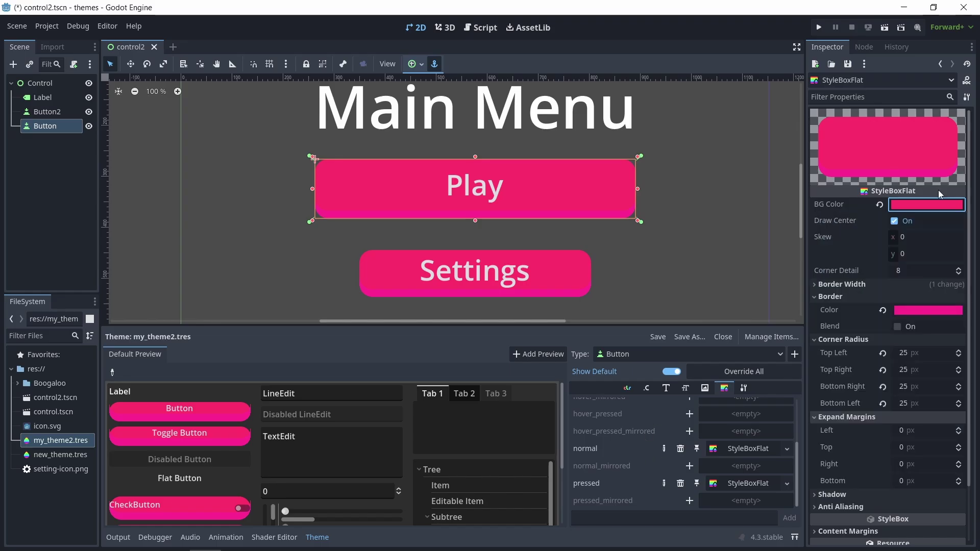
# Step: Set the normal button style's border color to the darker pink ca004c, starting from ff326b
pyautogui.click(925, 311)
pyautogui.write('ff326b')
pyautogui.press('Return')
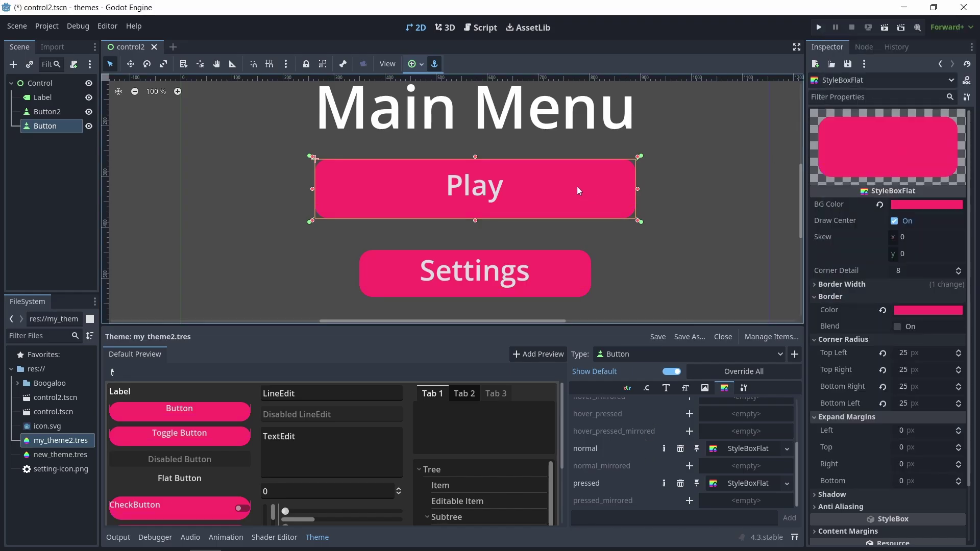
pyautogui.moveTo(964, 78); pyautogui.dragTo(966, 88)
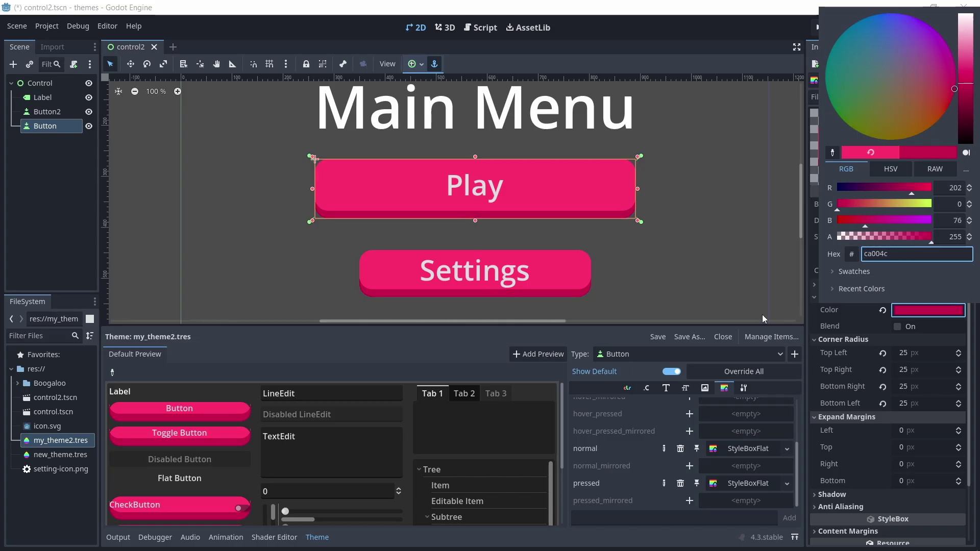
pyautogui.hotkey('ctrl', 'shift', 'F11')
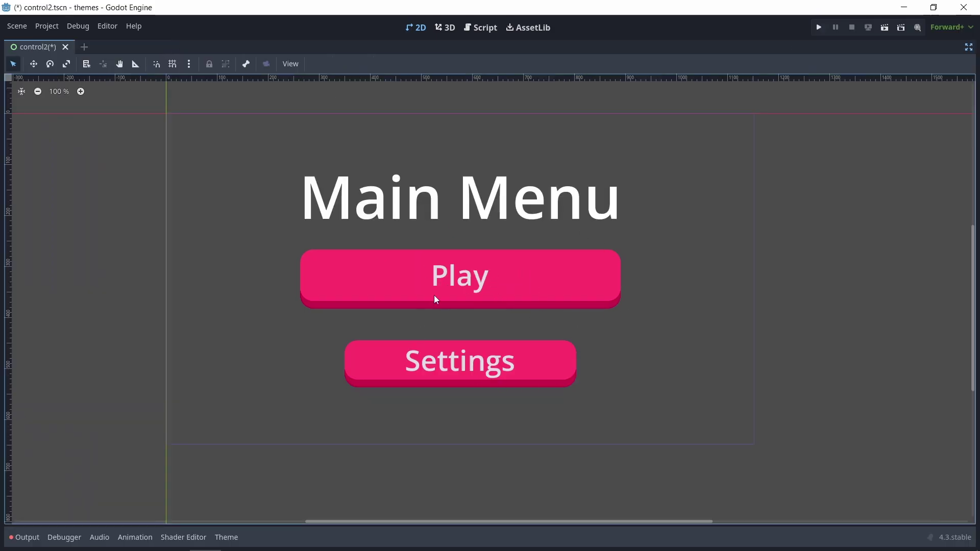
# Step: Override the Button type's font in my_theme2.tres with the font file from the Boogaloo folder
pyautogui.click(226, 537)
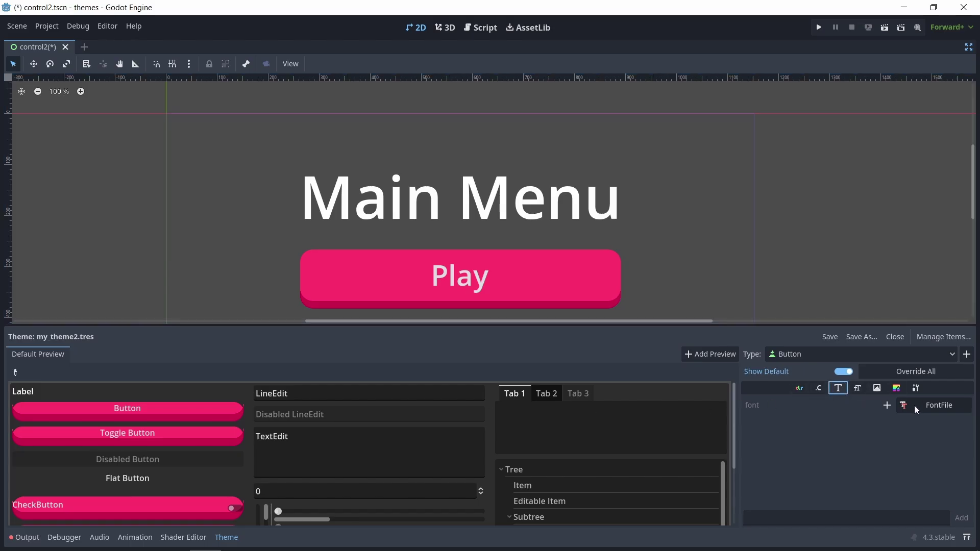
pyautogui.click(886, 405)
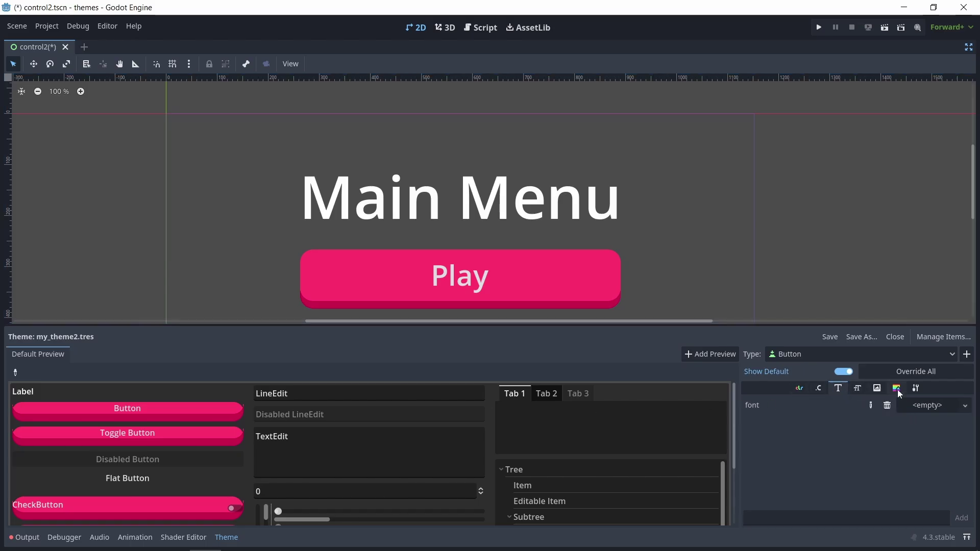
pyautogui.click(969, 47)
pyautogui.moveTo(74, 398); pyautogui.dragTo(753, 407)
pyautogui.click(796, 47)
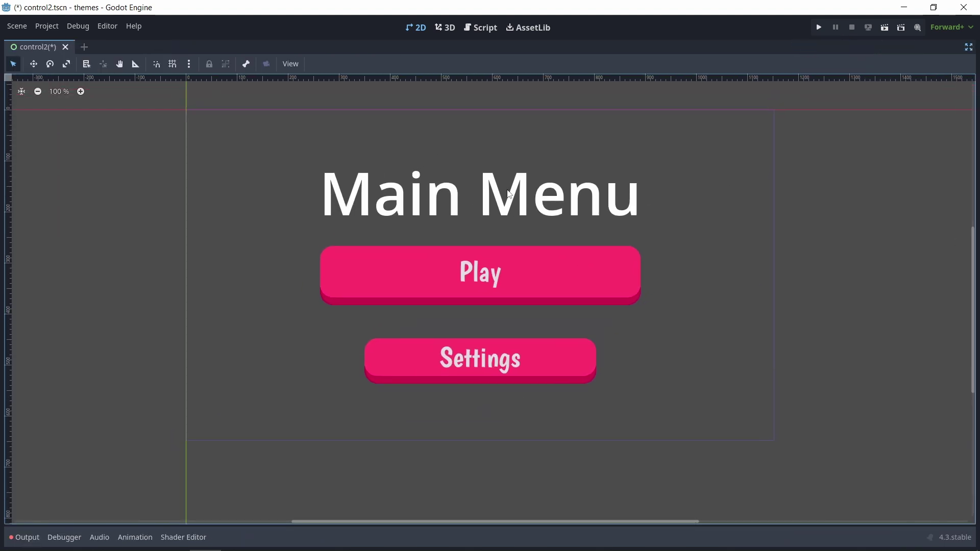
# Step: Add the Label item type to my_theme2.tres and override its font with the Boogaloo font file
pyautogui.click(554, 205)
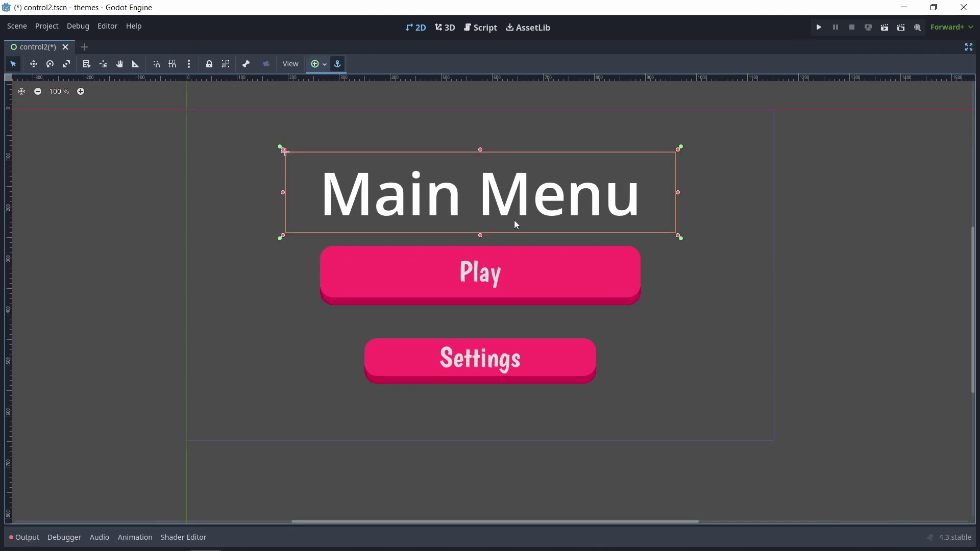
pyautogui.click(969, 47)
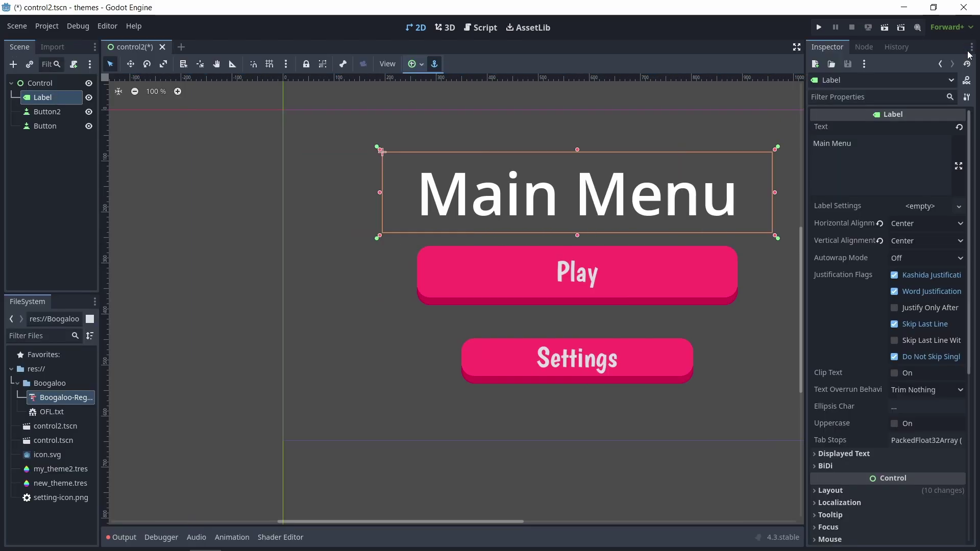
pyautogui.click(58, 469)
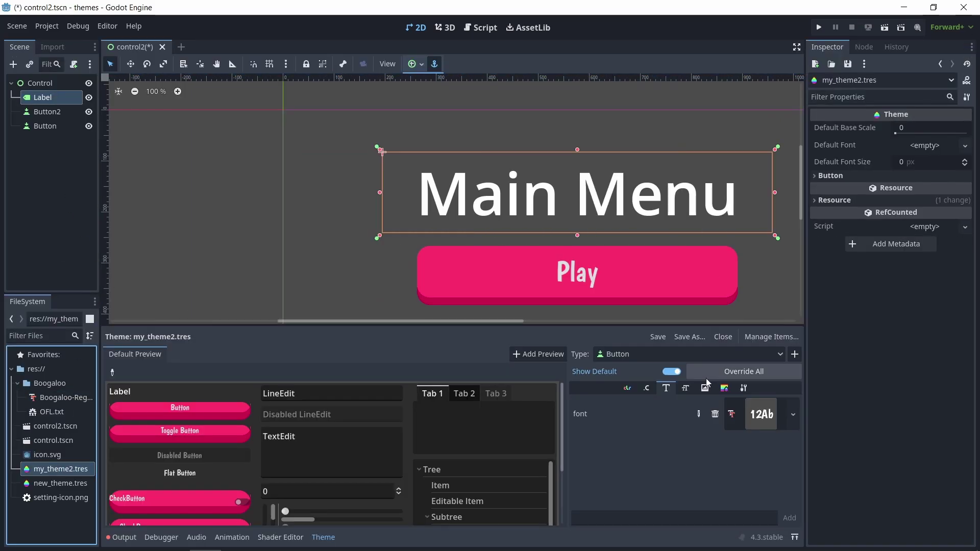
pyautogui.click(795, 355)
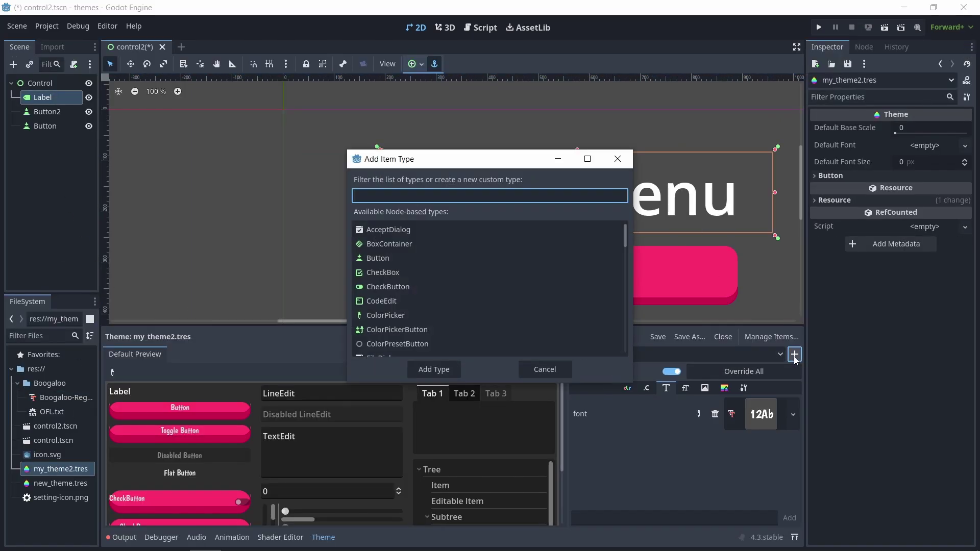
pyautogui.write('Label')
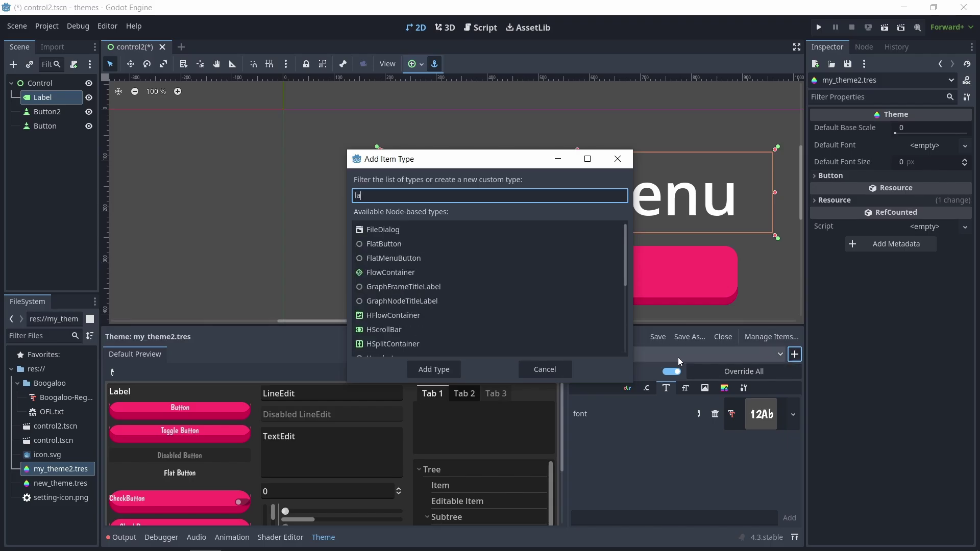
pyautogui.press('Return')
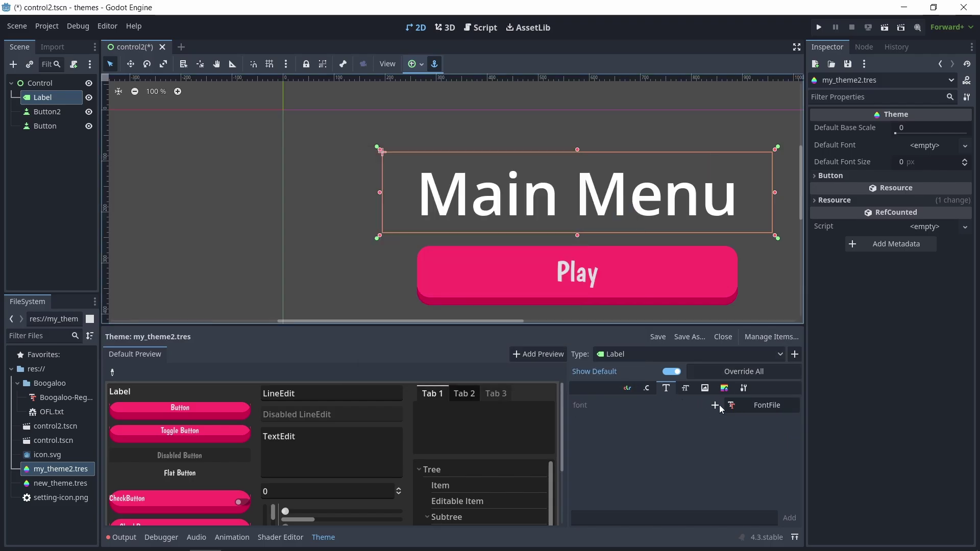
pyautogui.click(715, 406)
pyautogui.moveTo(42, 400); pyautogui.dragTo(745, 411)
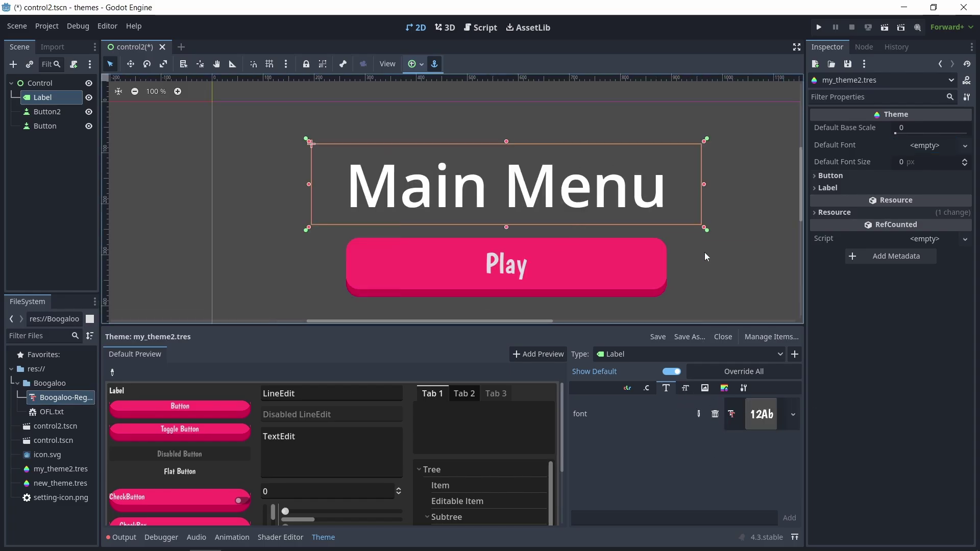
# Step: Assign my_theme2.tres as the theme of the Main Menu label
pyautogui.click(46, 97)
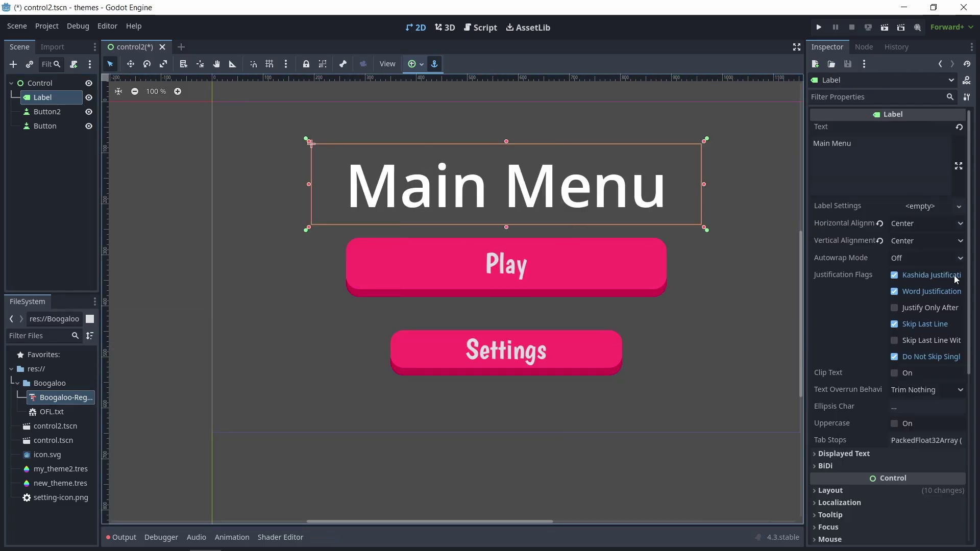
pyautogui.scroll(-5, 919, 271)
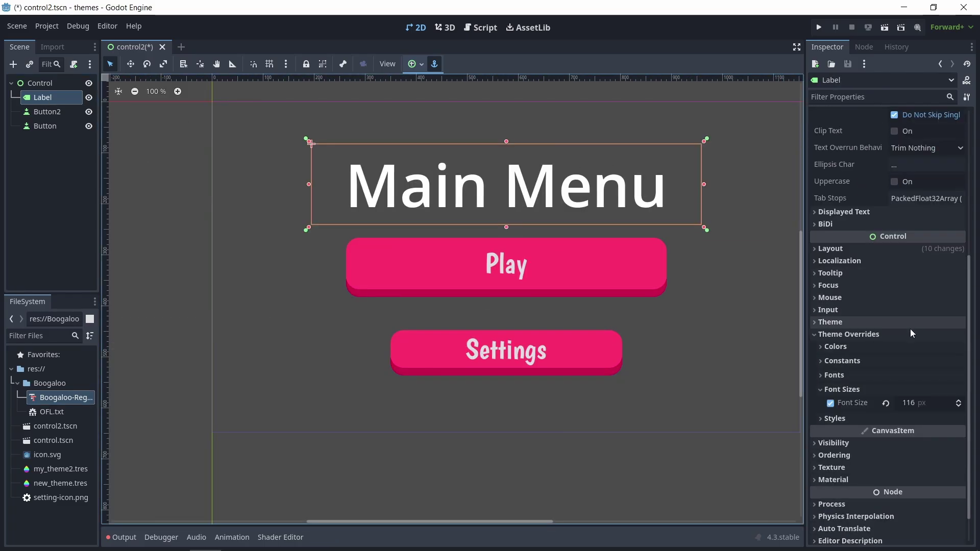
pyautogui.moveTo(57, 469); pyautogui.dragTo(904, 343)
pyautogui.click(718, 272)
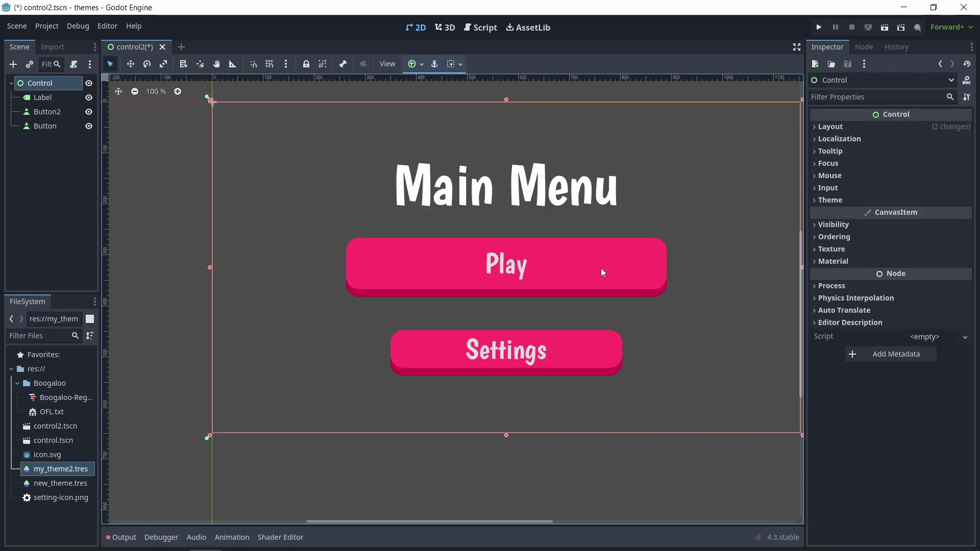
pyautogui.press('Escape')
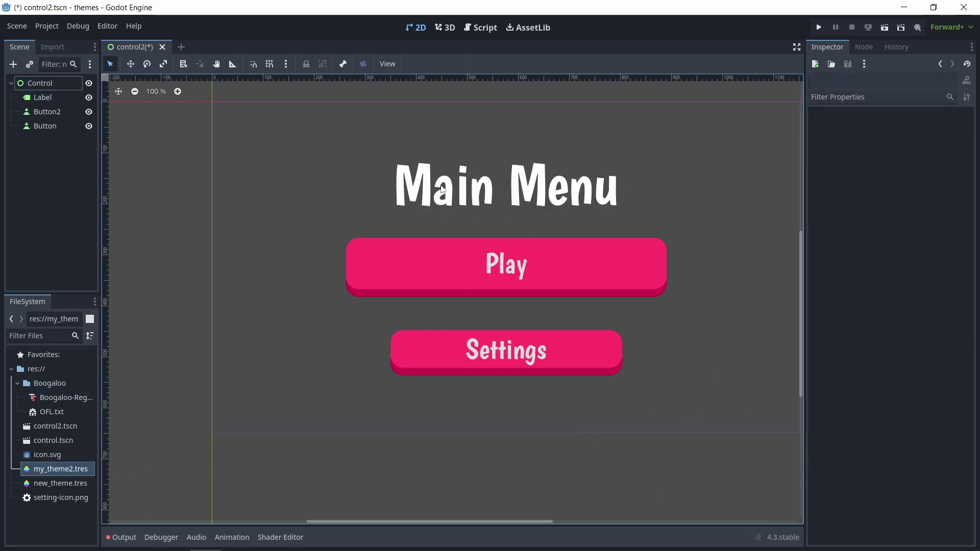
pyautogui.click(464, 197)
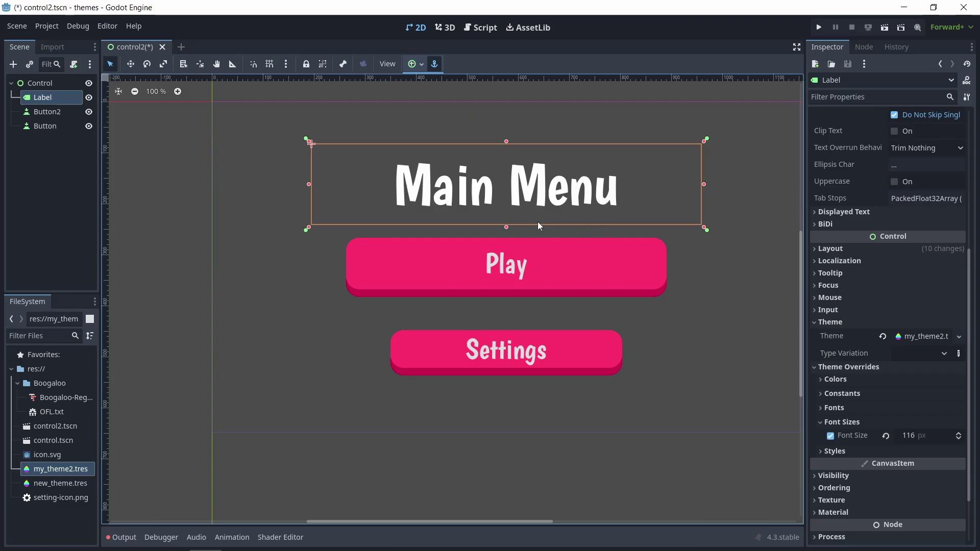
pyautogui.click(426, 317)
pyautogui.scroll(-1, 426, 318)
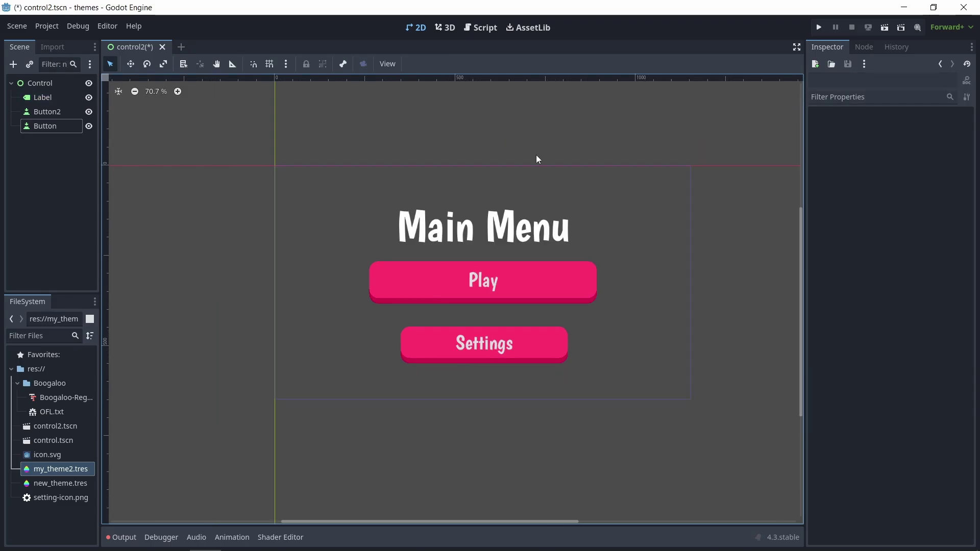
pyautogui.moveTo(738, 128); pyautogui.dragTo(776, 114)
pyautogui.click(737, 121)
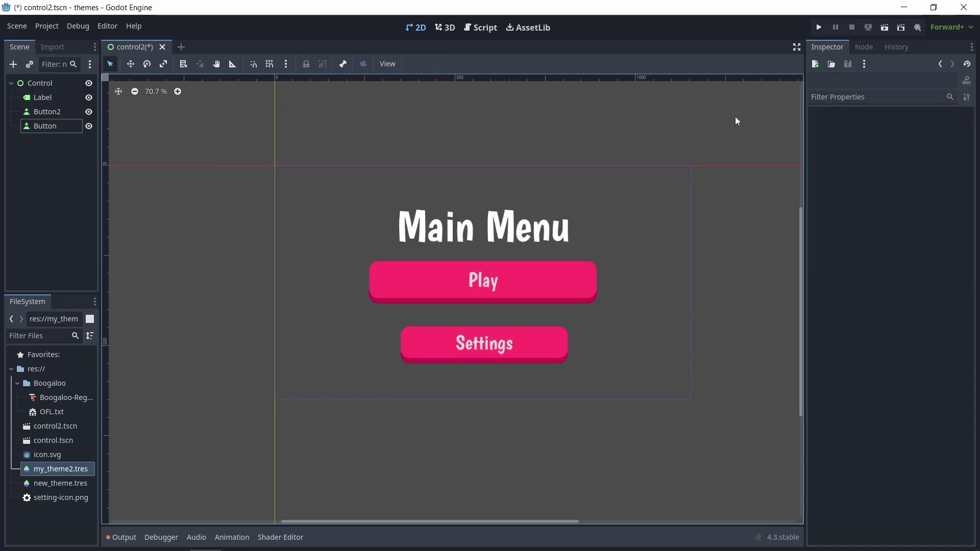
# Step: Add a Panel node as a child of the root Control node
pyautogui.click(40, 84)
pyautogui.rightClick(41, 84)
pyautogui.click(62, 93)
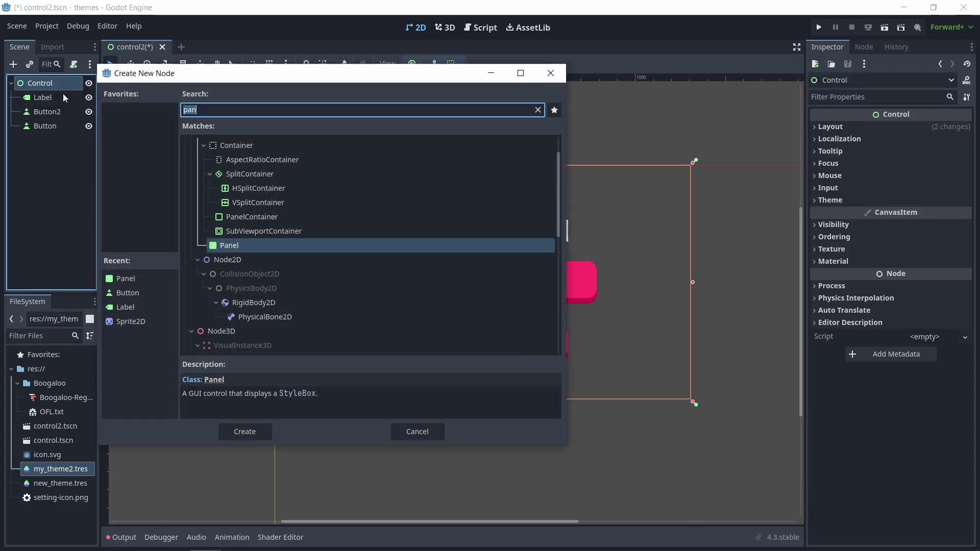
pyautogui.press('Return')
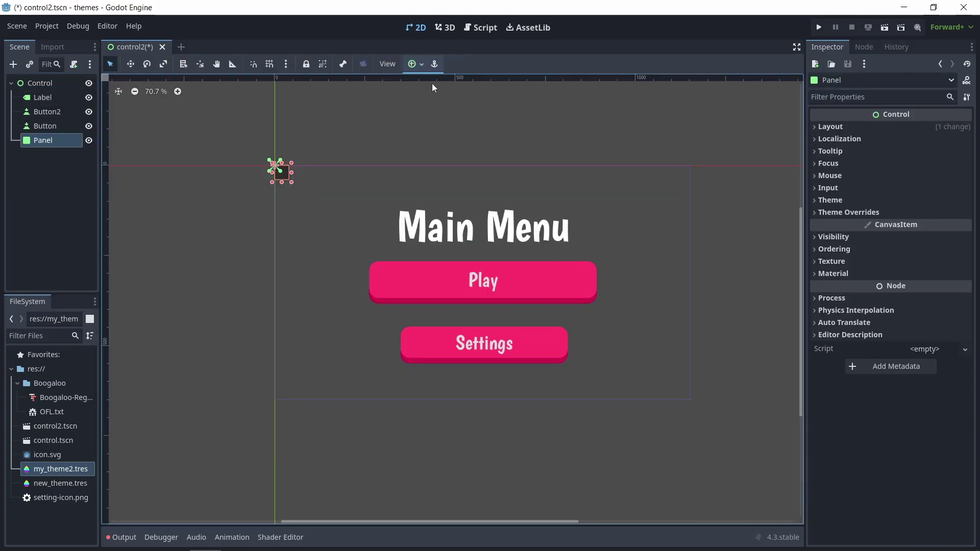
# Step: Anchor the Panel with the full-rect preset and move it above Label in the scene tree
pyautogui.click(416, 64)
pyautogui.click(472, 155)
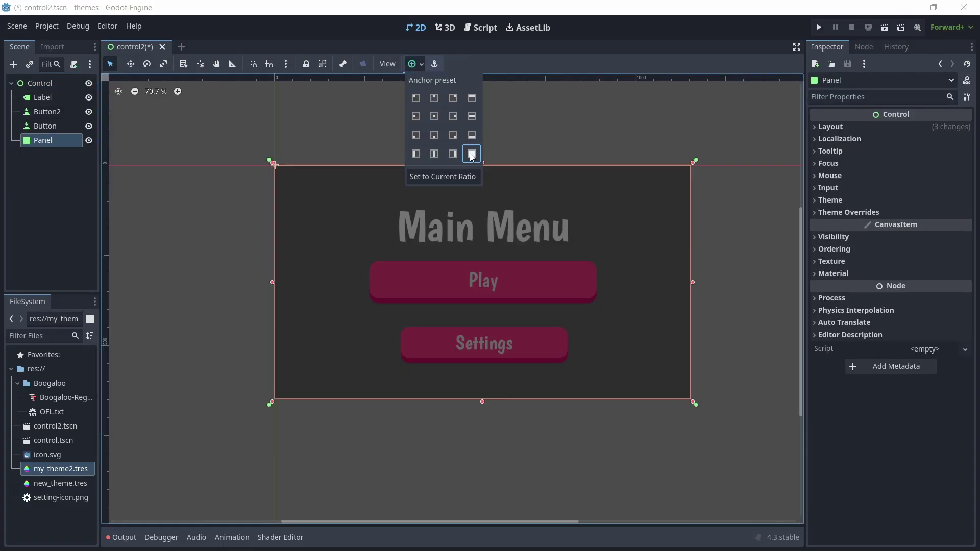
pyautogui.click(565, 138)
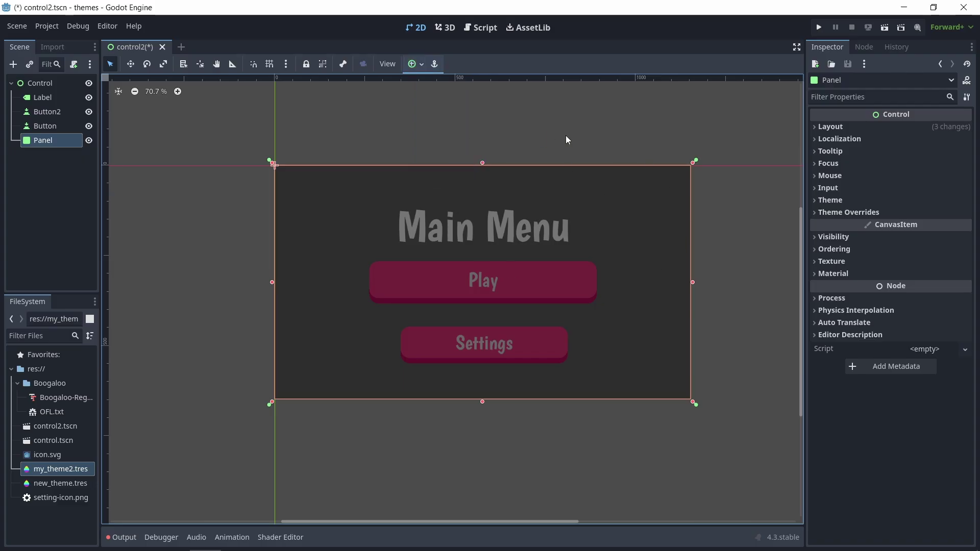
pyautogui.moveTo(36, 144); pyautogui.dragTo(50, 98)
# Step: Override the Panel's style in its theme overrides with a new StyleBoxTexture
pyautogui.click(849, 130)
pyautogui.click(849, 130)
pyautogui.click(898, 213)
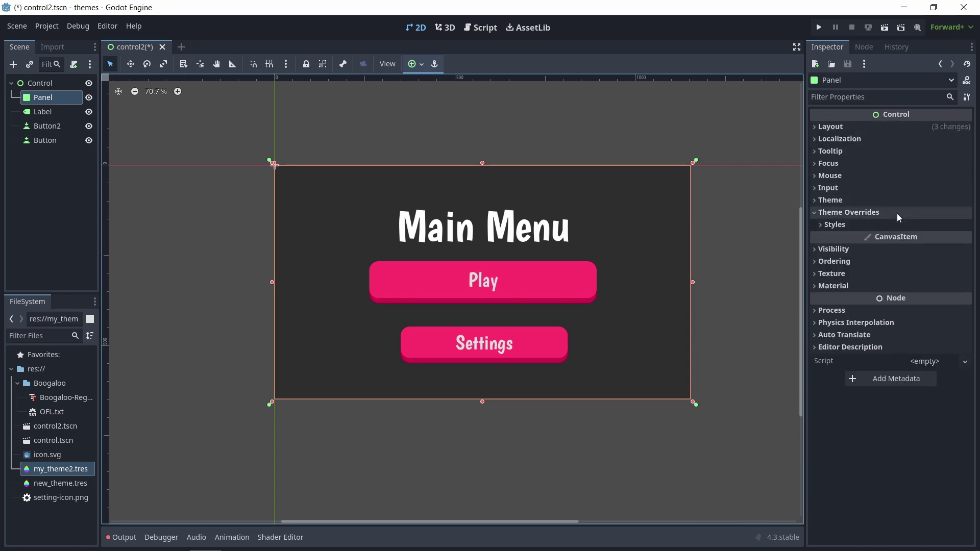
pyautogui.click(878, 224)
pyautogui.click(940, 240)
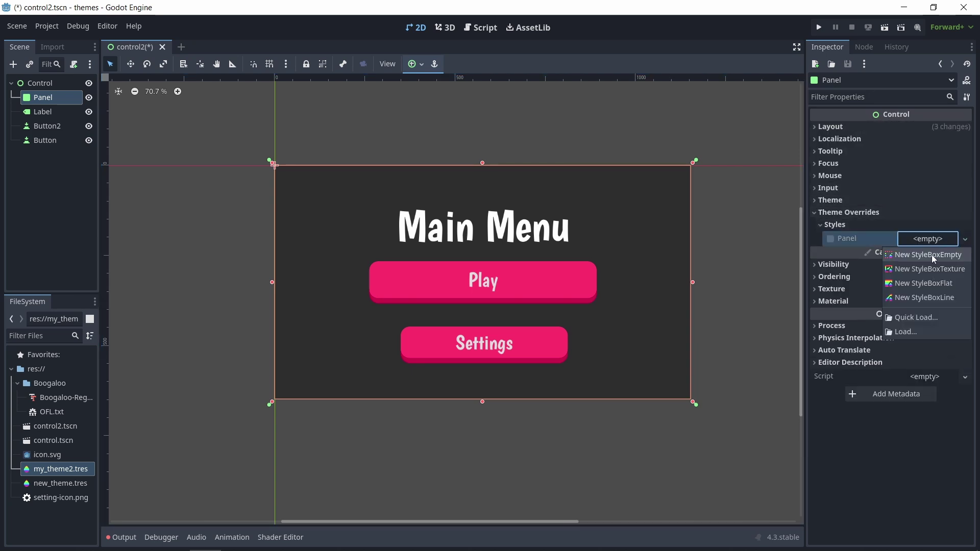
pyautogui.click(923, 284)
pyautogui.click(831, 239)
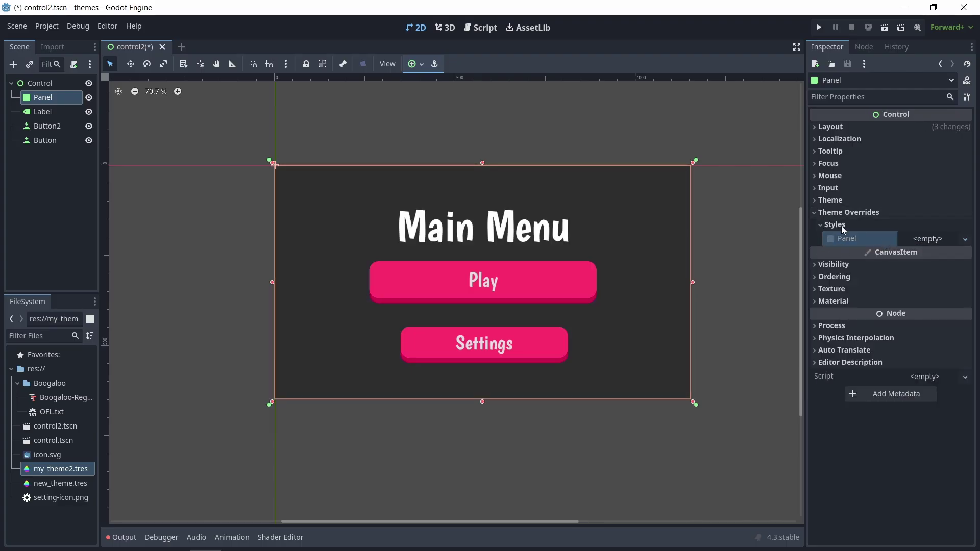
pyautogui.click(937, 240)
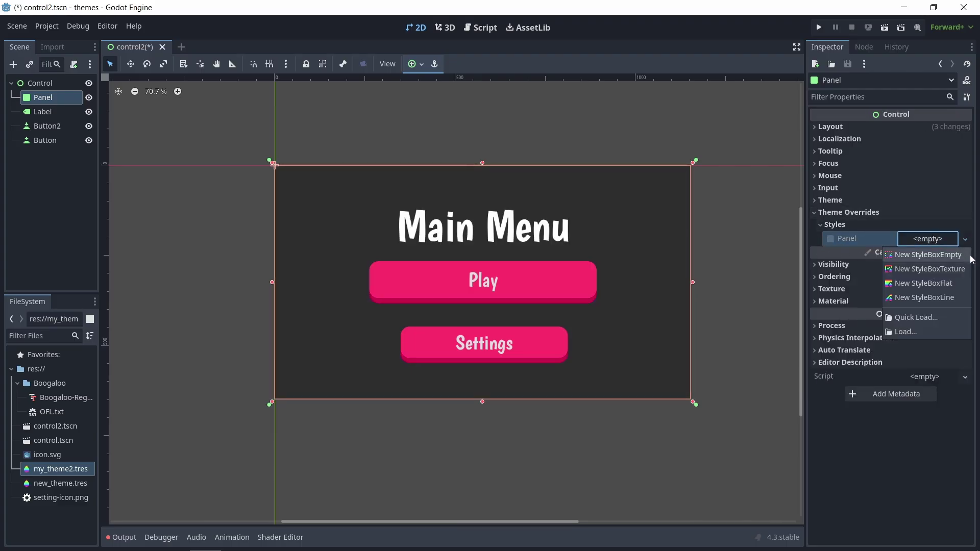
pyautogui.click(950, 271)
# Step: Assign a new GradientTexture2D as the texture of the Panel's StyleBoxTexture and expand its properties
pyautogui.scroll(-2, 922, 281)
pyautogui.click(922, 278)
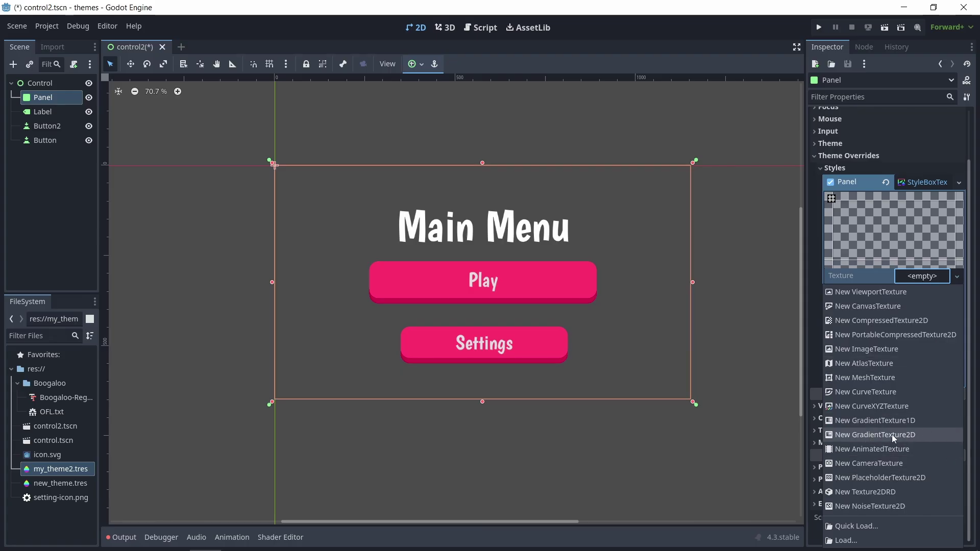
pyautogui.click(885, 436)
pyautogui.click(927, 289)
pyautogui.scroll(-3, 879, 283)
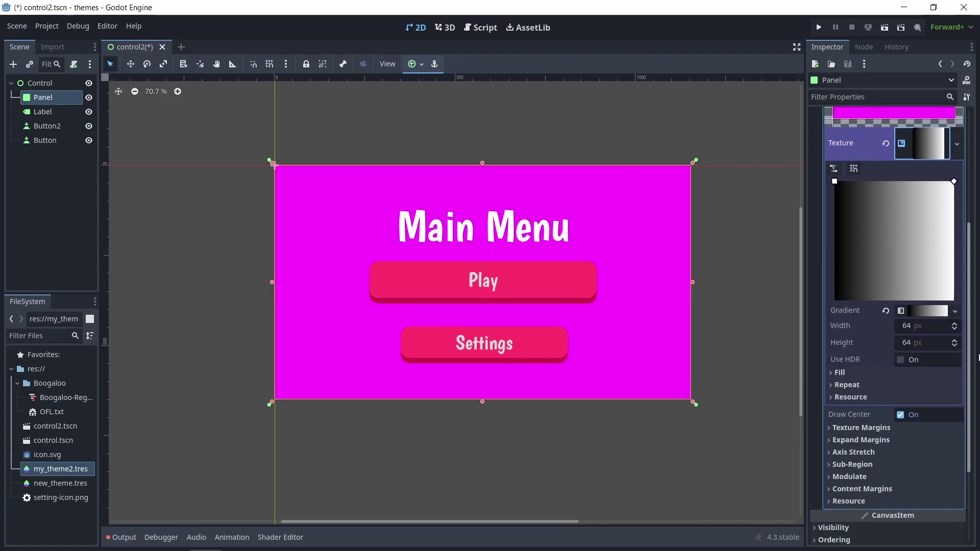
# Step: Set the gradient's first color stop to the pink sampled from the Play button
pyautogui.click(920, 271)
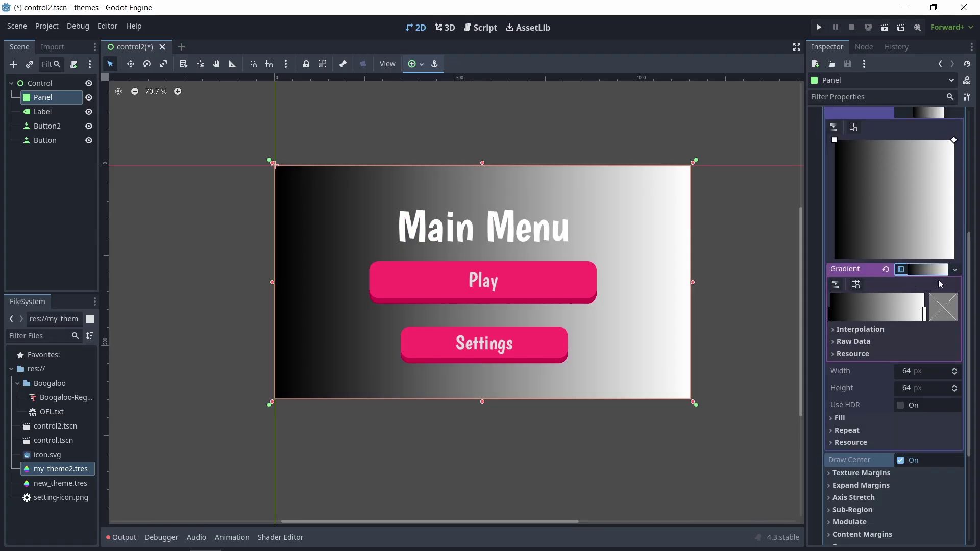
pyautogui.click(829, 314)
pyautogui.click(944, 315)
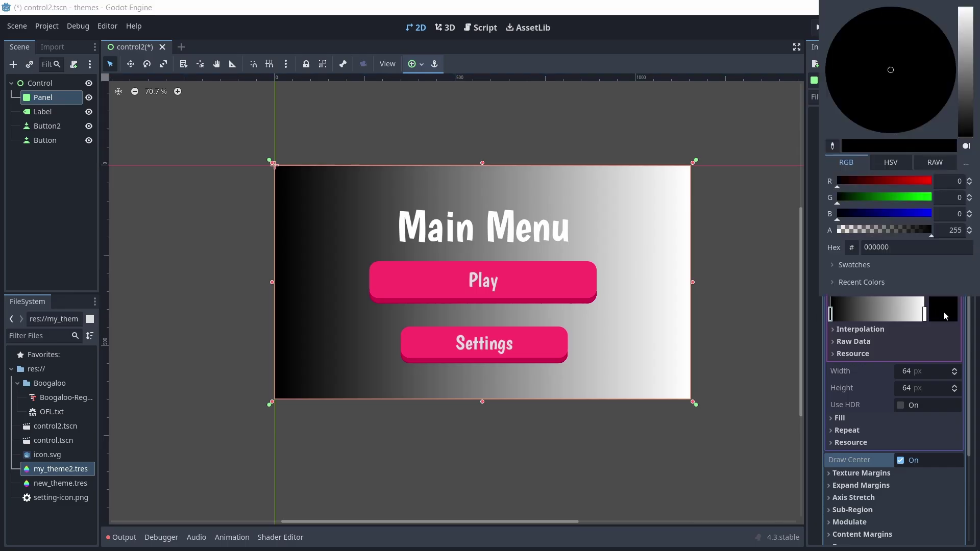
pyautogui.click(834, 147)
pyautogui.click(559, 284)
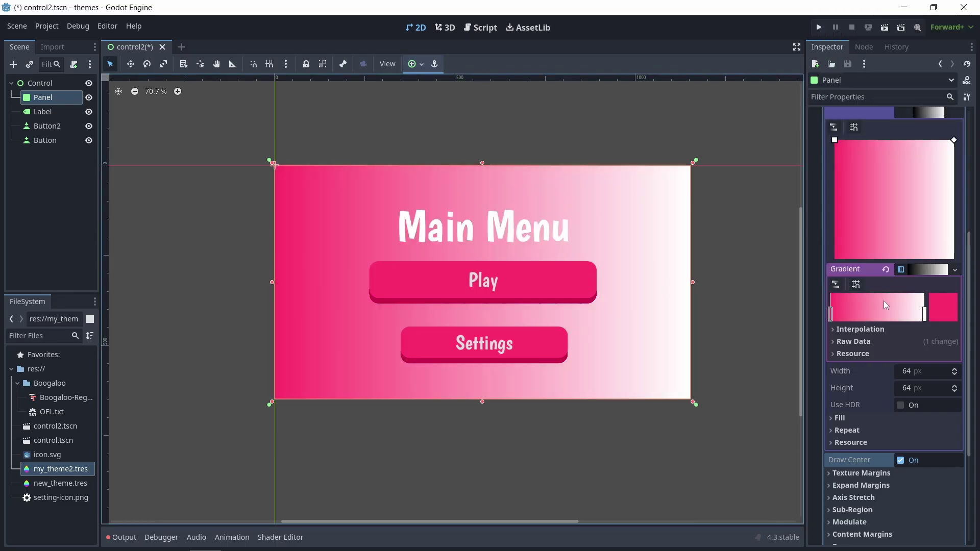
# Step: Set the gradient's end color stop to the Play button's pink and lighten it to a softer pink
pyautogui.click(925, 313)
pyautogui.click(943, 308)
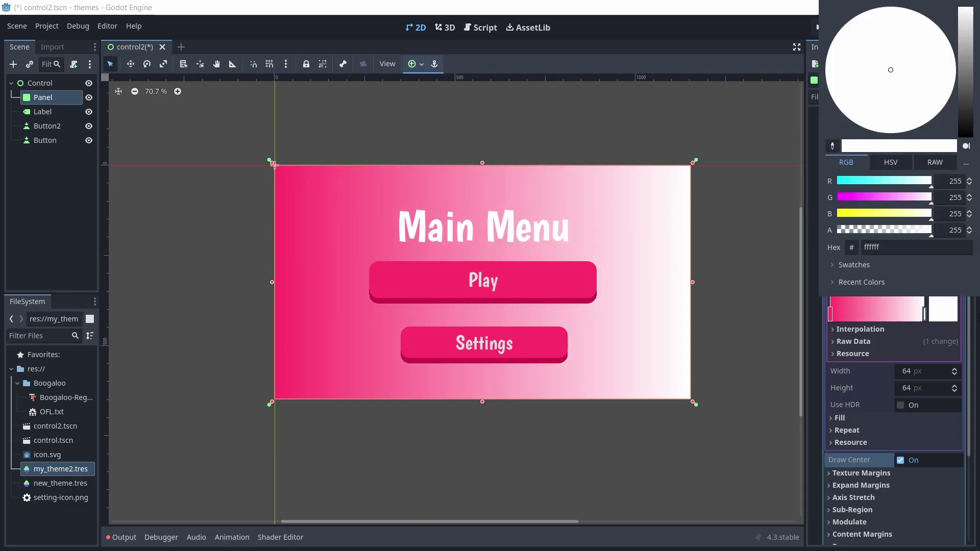
pyautogui.click(832, 146)
pyautogui.click(579, 281)
pyautogui.click(950, 311)
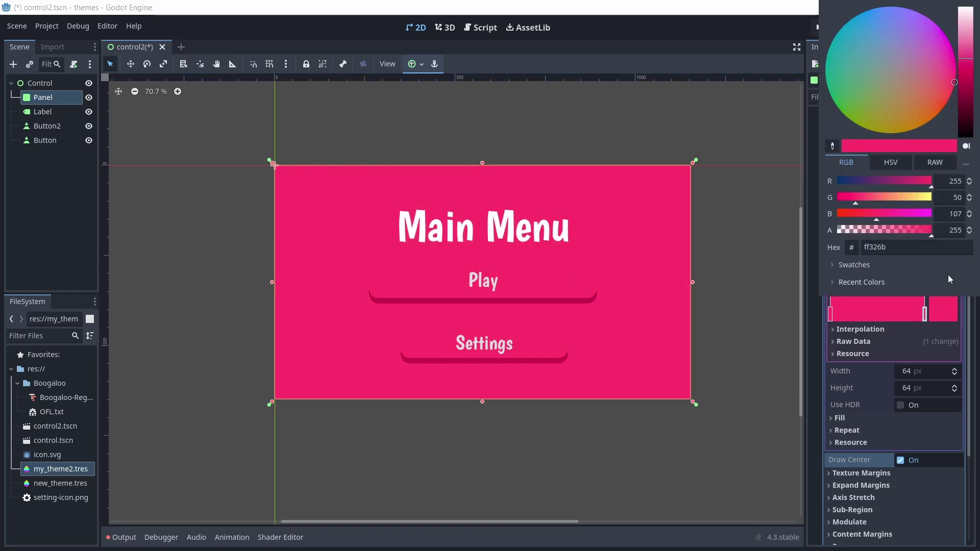
pyautogui.moveTo(976, 51)
pyautogui.mouseDown()
pyautogui.moveTo(965, 21)
pyautogui.moveTo(965, 41)
pyautogui.mouseUp()
pyautogui.click(859, 416)
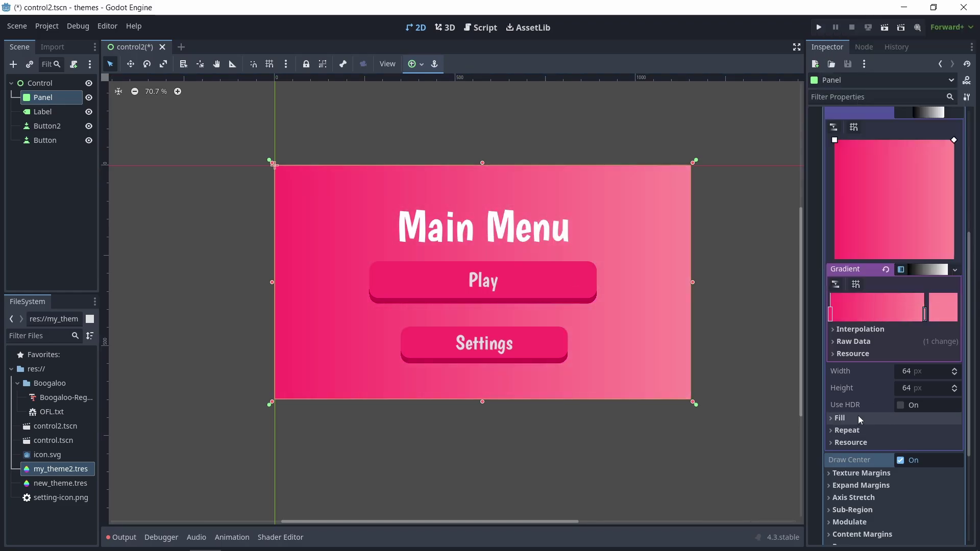
# Step: Set the gradient texture's fill to Radial and move its start point to about the center of the texture
pyautogui.click(861, 419)
pyautogui.click(929, 433)
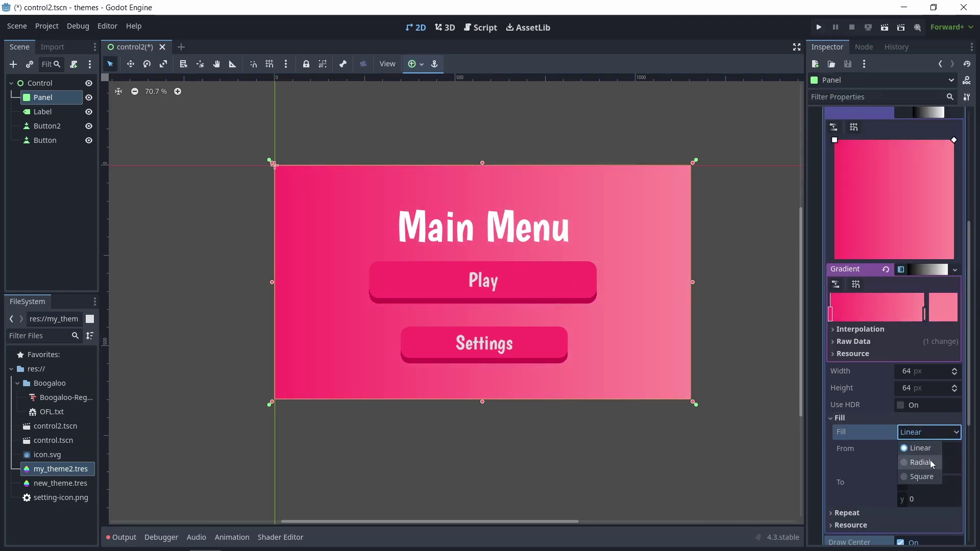
pyautogui.click(930, 464)
pyautogui.moveTo(835, 139); pyautogui.dragTo(891, 199)
# Step: Reverse the gradient so the lighter pink starts at the center, and slightly lighten its outer color stop
pyautogui.scroll(-1, 892, 201)
pyautogui.click(835, 251)
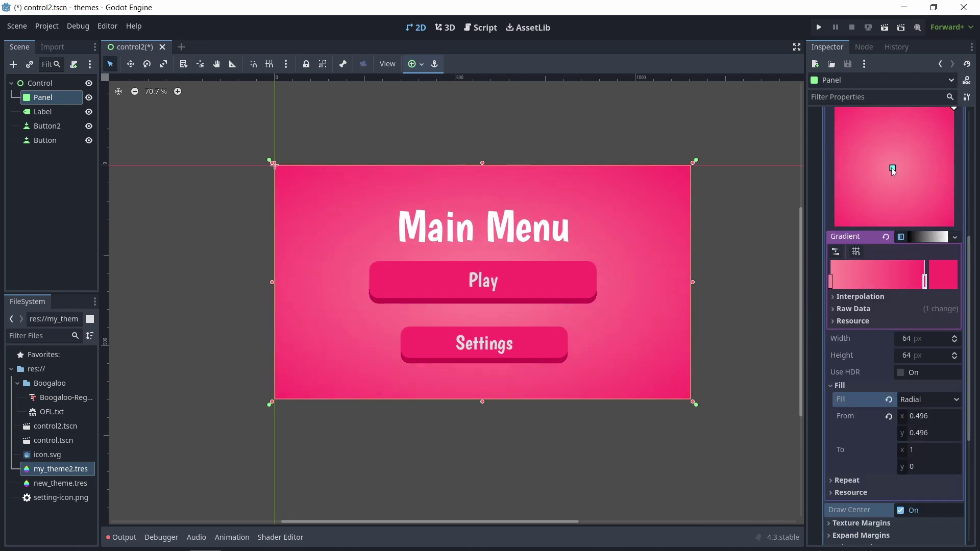
pyautogui.click(955, 275)
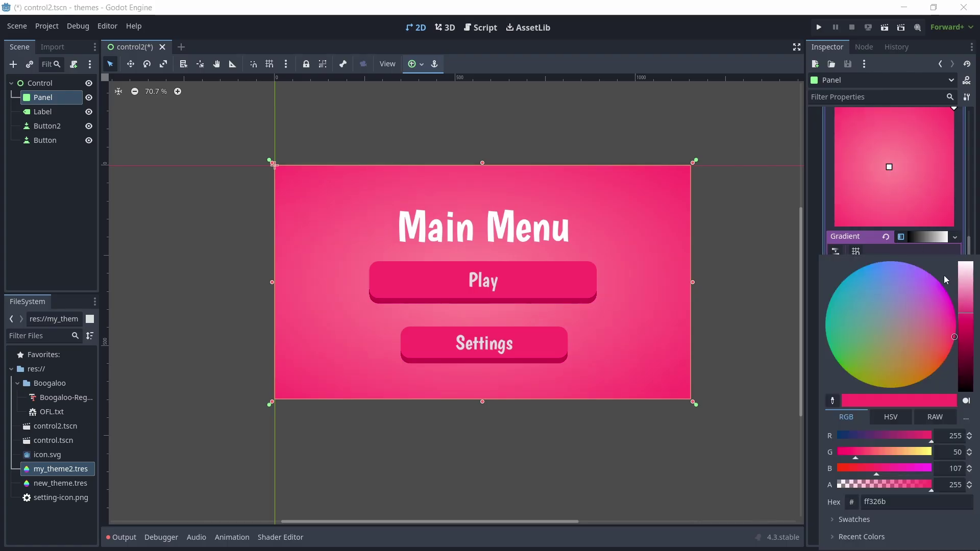
pyautogui.moveTo(966, 306)
pyautogui.mouseDown()
pyautogui.moveTo(966, 291)
pyautogui.moveTo(966, 314)
pyautogui.mouseUp()
pyautogui.click(975, 232)
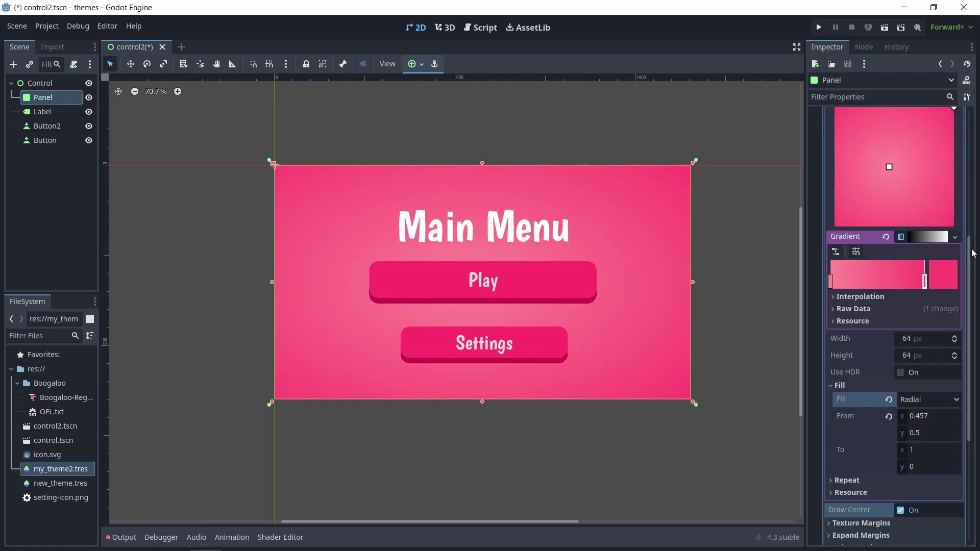
# Step: Run the current scene, resize the game window to check how the menu and background scale, and close it
pyautogui.click(881, 29)
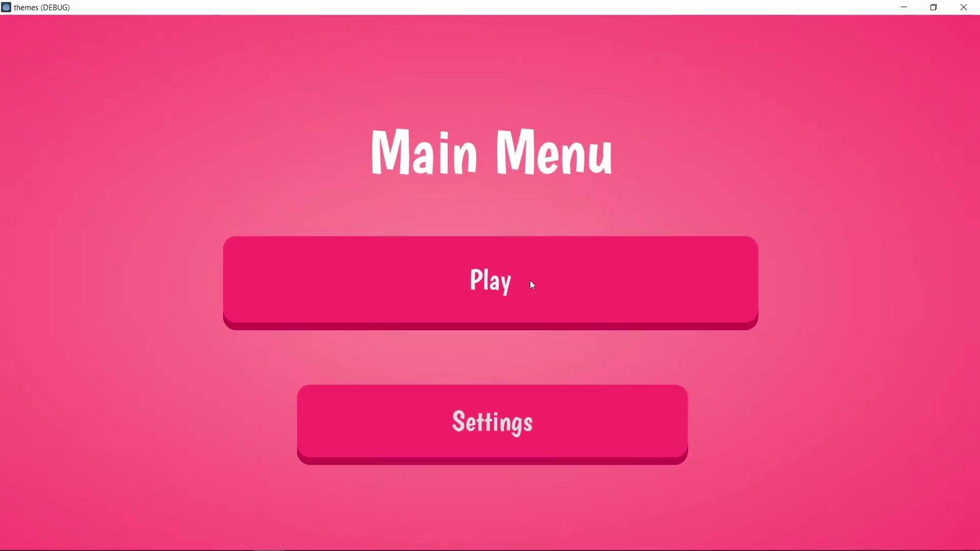
pyautogui.doubleClick(599, 13)
pyautogui.moveTo(781, 395); pyautogui.dragTo(815, 470)
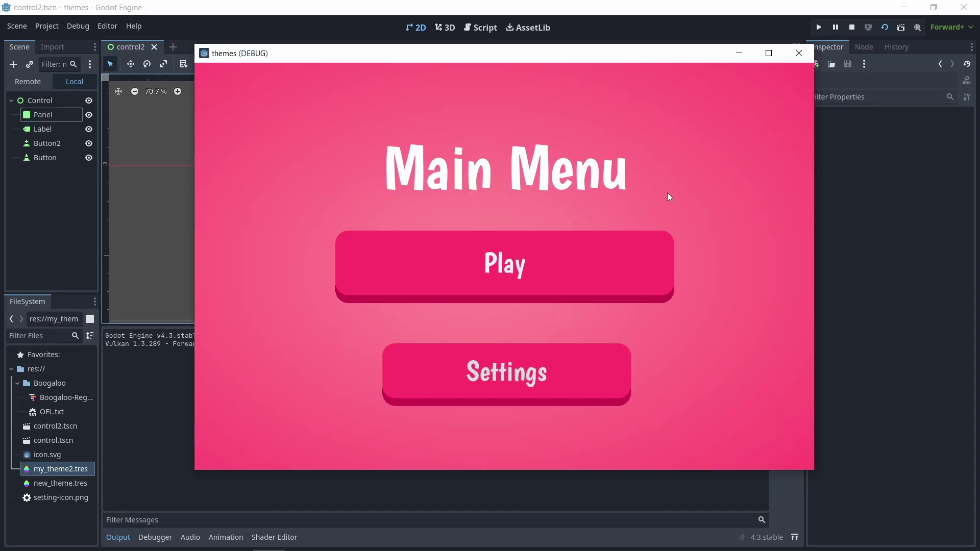
pyautogui.click(799, 53)
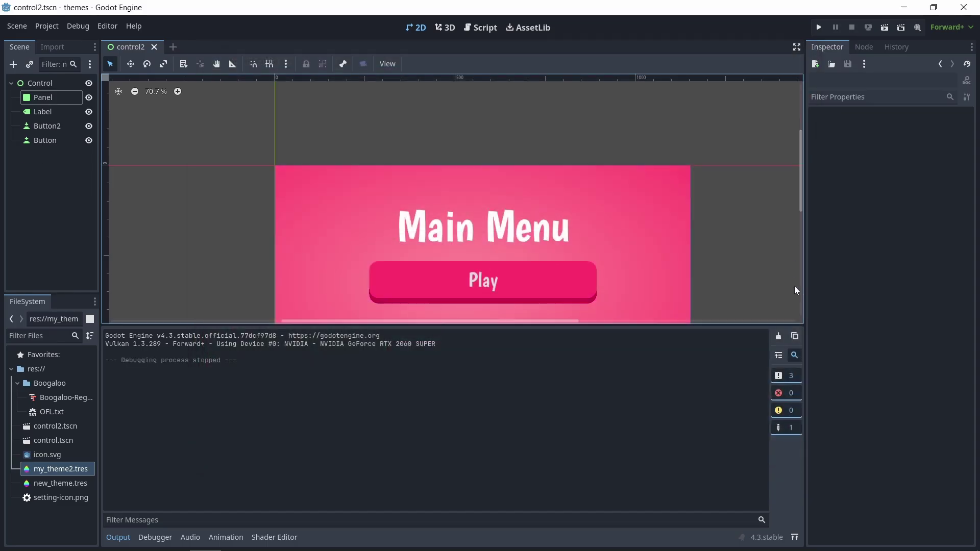
# Step: Clear the output log and collapse the Output panel to restore the full 2D view
pyautogui.click(779, 336)
pyautogui.click(128, 540)
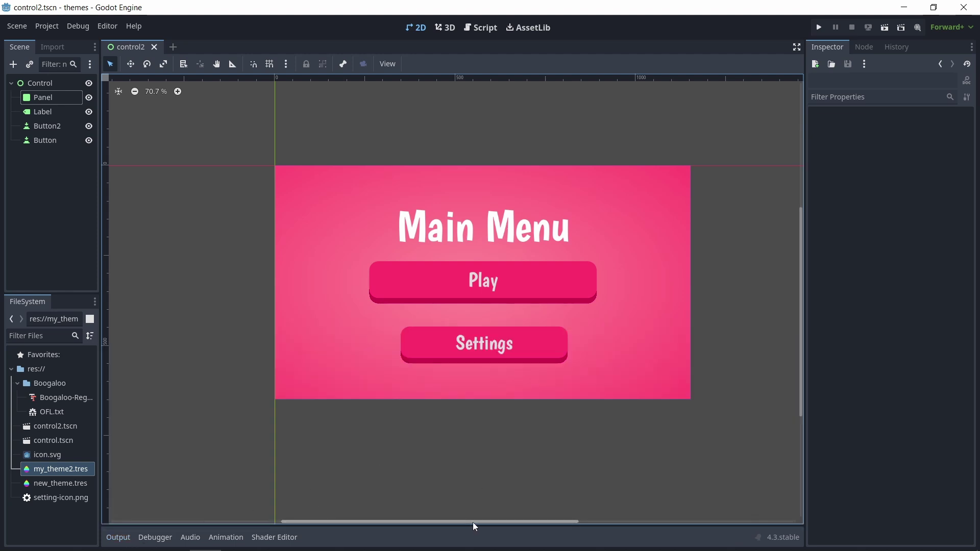
pyautogui.moveTo(474, 522)
pyautogui.mouseDown()
pyautogui.moveTo(363, 522)
pyautogui.moveTo(481, 521)
pyautogui.mouseUp()
pyautogui.moveTo(800, 291)
pyautogui.mouseDown()
pyautogui.moveTo(806, 252)
pyautogui.moveTo(808, 284)
pyautogui.mouseUp()
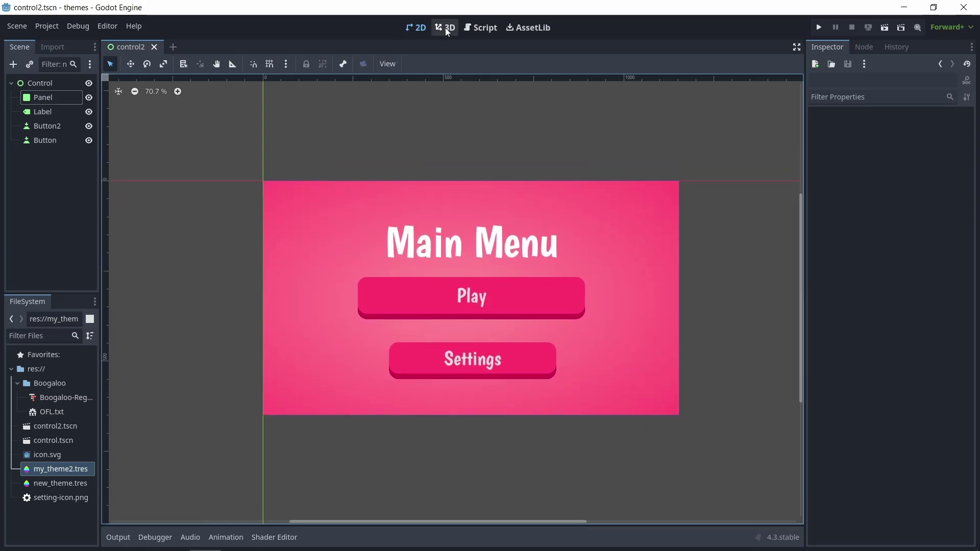